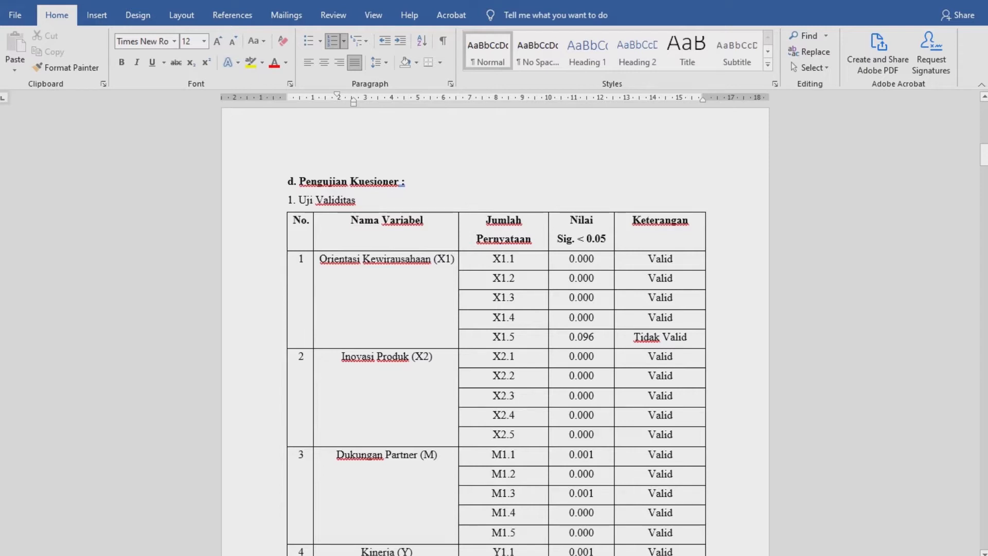
Switch to the empty SPSS dataset and define the variables X1.1, X1.2, X1.3, X1.4 and X1.5.
{"action": "mouse_move", "coordinate": [520, 555]}
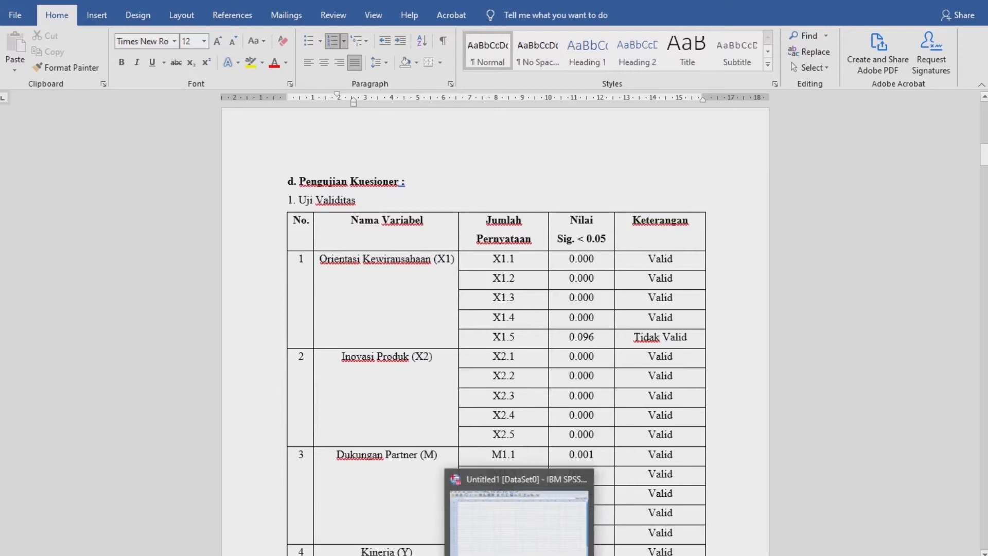
{"action": "left_click", "coordinate": [520, 515]}
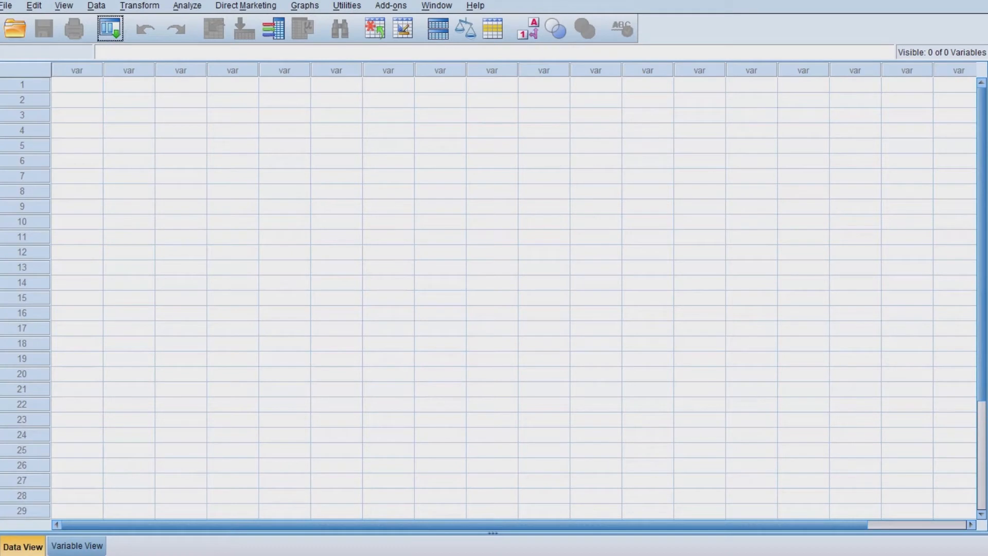
{"action": "left_click", "coordinate": [77, 546]}
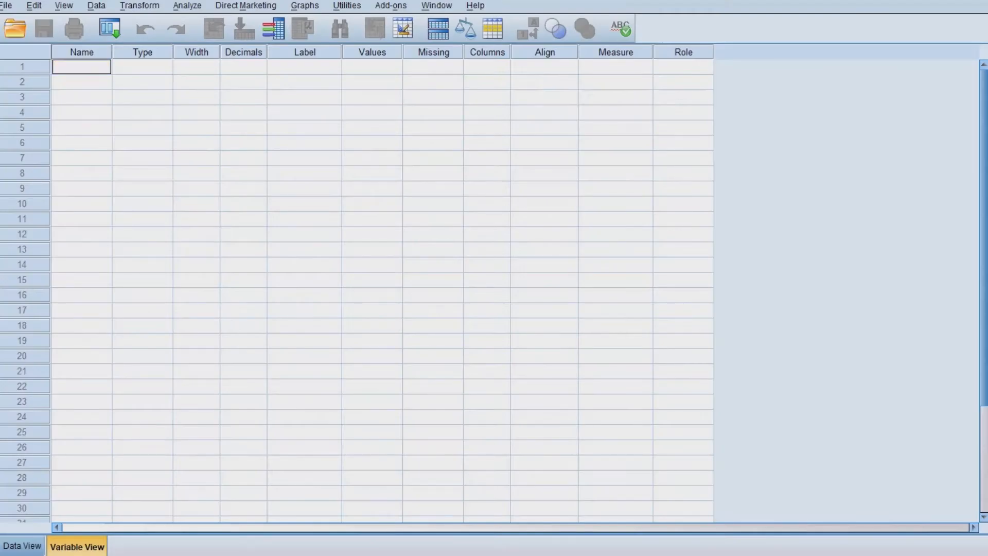
{"action": "type", "text": "X1.1"}
{"action": "key", "text": "Return"}
{"action": "type", "text": "X1.2"}
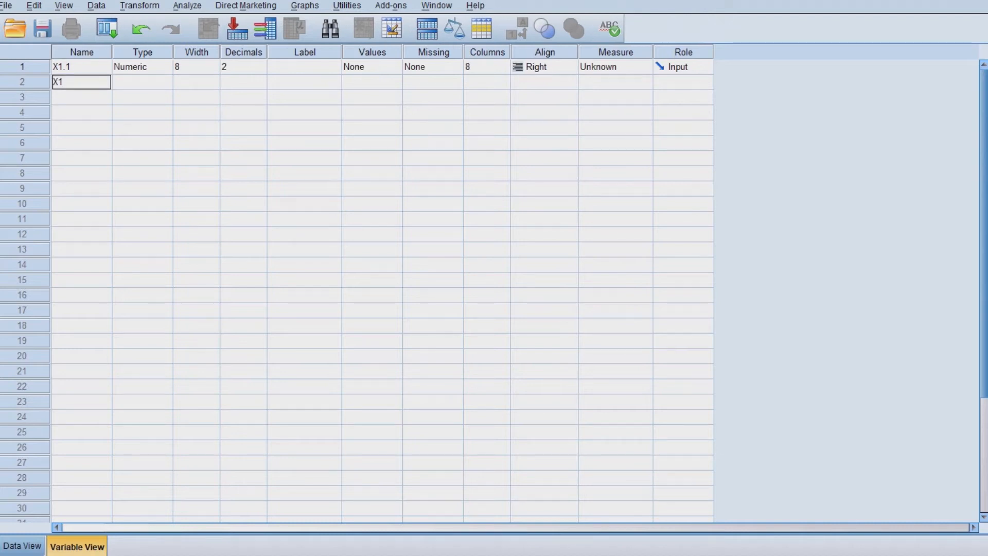
{"action": "key", "text": "Return"}
{"action": "type", "text": "X1.3"}
{"action": "key", "text": "Return"}
{"action": "type", "text": "X1.4"}
{"action": "key", "text": "Return"}
{"action": "type", "text": "X1.5"}
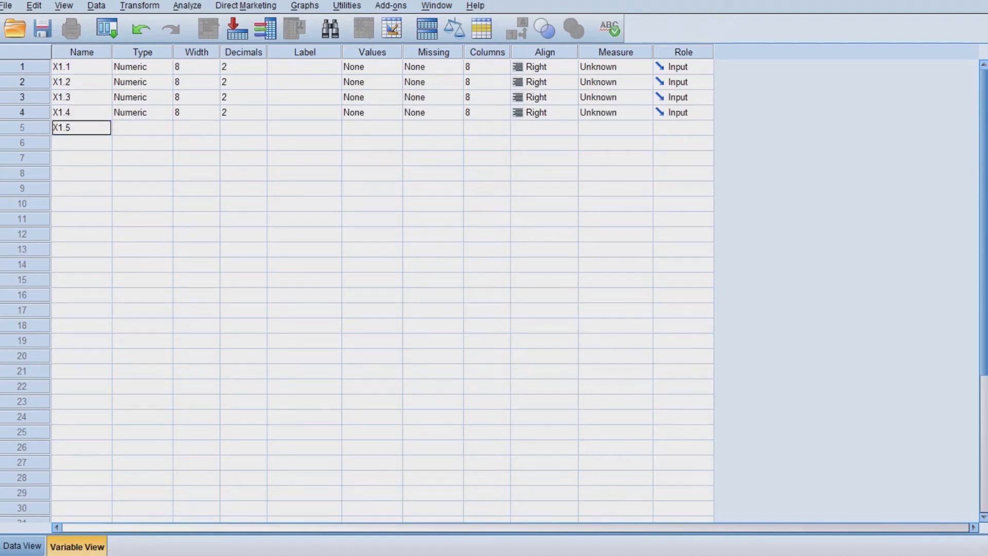
{"action": "key", "text": "Return"}
Define the variables X2.1, X2.2, X2.3, X2.4 and X2.5 below the X1 variables.
{"action": "type", "text": "X2.1"}
{"action": "key", "text": "Return"}
{"action": "type", "text": "X2.2"}
{"action": "key", "text": "Return"}
{"action": "type", "text": "X2.3"}
{"action": "key", "text": "Return"}
{"action": "type", "text": "X2.4"}
{"action": "key", "text": "Return"}
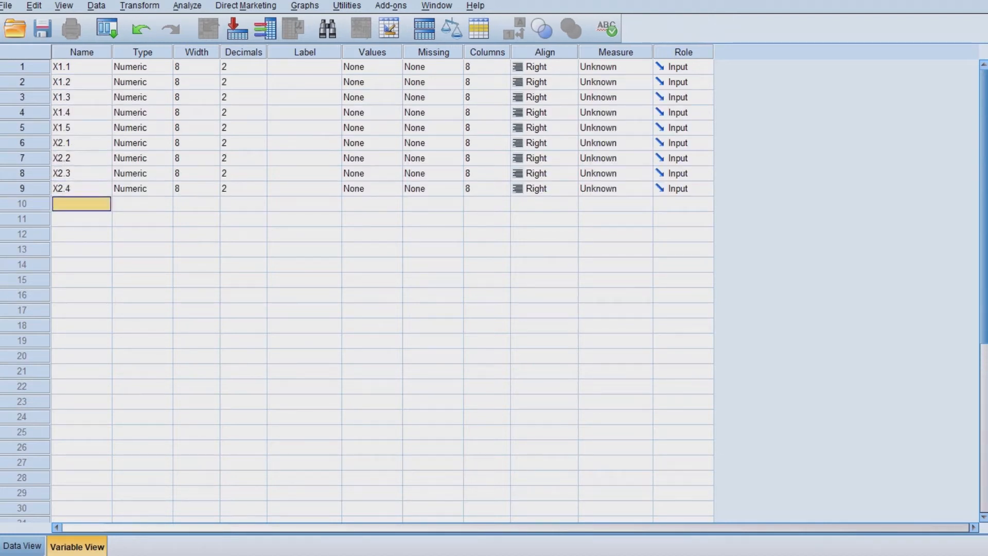
{"action": "type", "text": "X2.5"}
{"action": "key", "text": "Return"}
Define the variables M1.1, M1.2, M1.3, M1.4 and M1.5 below the X2 variables.
{"action": "type", "text": "X2"}
{"action": "key", "text": "BackSpace"}
{"action": "key", "text": "BackSpace"}
{"action": "type", "text": "M1.1"}
{"action": "key", "text": "Return"}
{"action": "type", "text": "M1.2"}
{"action": "key", "text": "Return"}
{"action": "type", "text": "M1.3"}
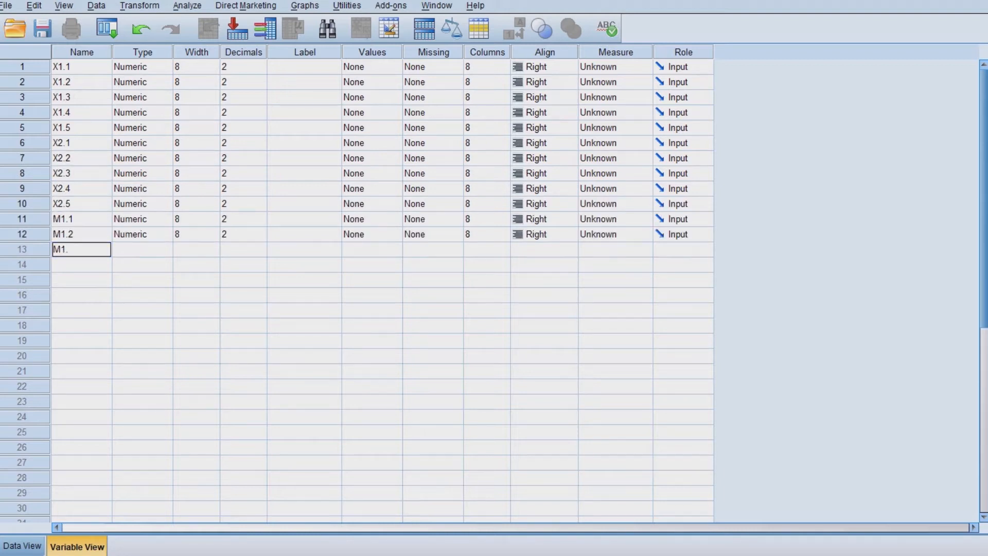
{"action": "key", "text": "Return"}
{"action": "type", "text": "M1.4"}
Define the variables Y1.1, Y1.2, Y1.3, Y1.4 and Y1.5 below the M1 variables.
{"action": "type", "text": "Y1.1"}
{"action": "key", "text": "Return"}
{"action": "type", "text": "Y1.2"}
{"action": "key", "text": "Return"}
{"action": "type", "text": "Y1.3"}
{"action": "key", "text": "Return"}
{"action": "type", "text": "Y1.4"}
{"action": "key", "text": "Return"}
{"action": "type", "text": "Y1.5"}
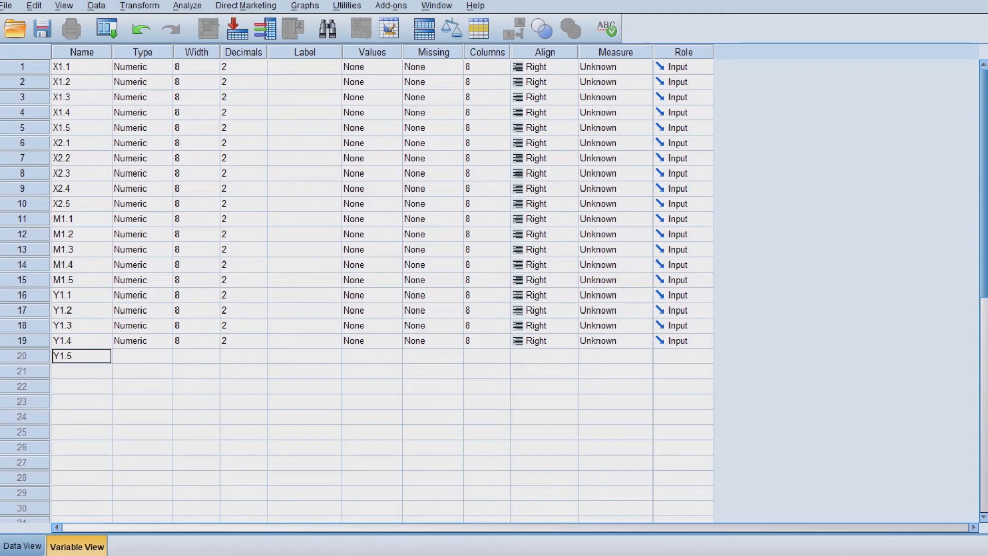
{"action": "key", "text": "Tab"}
Copy the names of all variables from X1.1 to Y1.5 and paste them as the matching variable labels.
{"action": "left_click", "coordinate": [304, 67]}
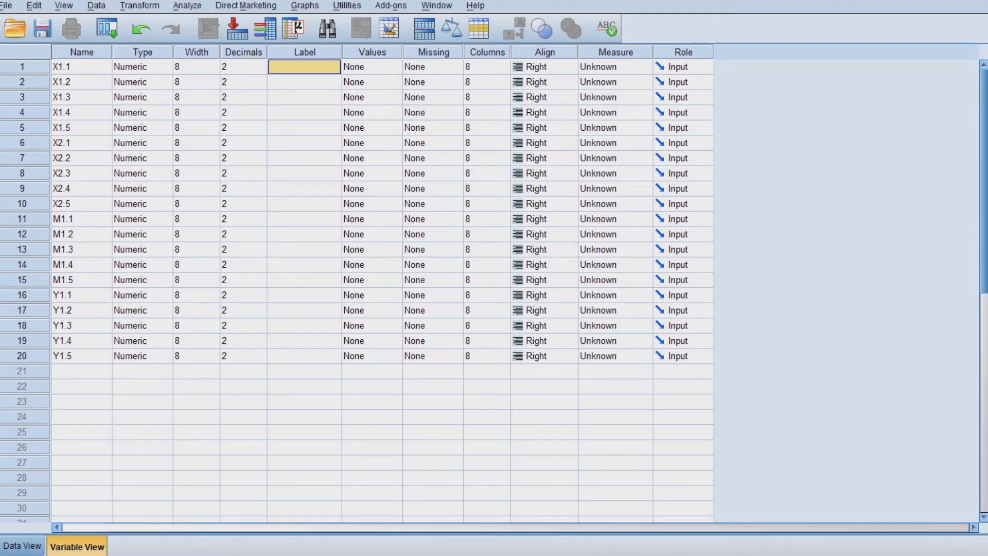
{"action": "left_click", "coordinate": [81, 67]}
{"action": "left_click_drag", "start_coordinate": [81, 67], "coordinate": [60, 356]}
{"action": "right_click", "coordinate": [59, 355]}
{"action": "left_click", "coordinate": [72, 364]}
{"action": "left_click", "coordinate": [305, 52]}
{"action": "left_click", "coordinate": [304, 67]}
{"action": "left_click_drag", "start_coordinate": [304, 67], "coordinate": [304, 356]}
{"action": "key", "text": "ctrl+v"}
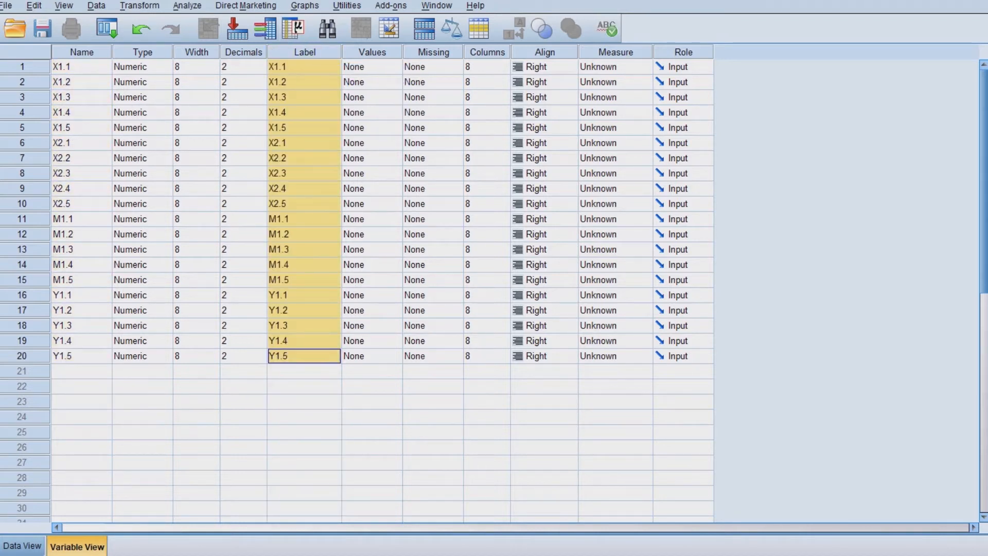
Set the number of decimals to 0 for every variable from X1.1 to Y1.5.
{"action": "left_click", "coordinate": [238, 67]}
{"action": "type", "text": "0"}
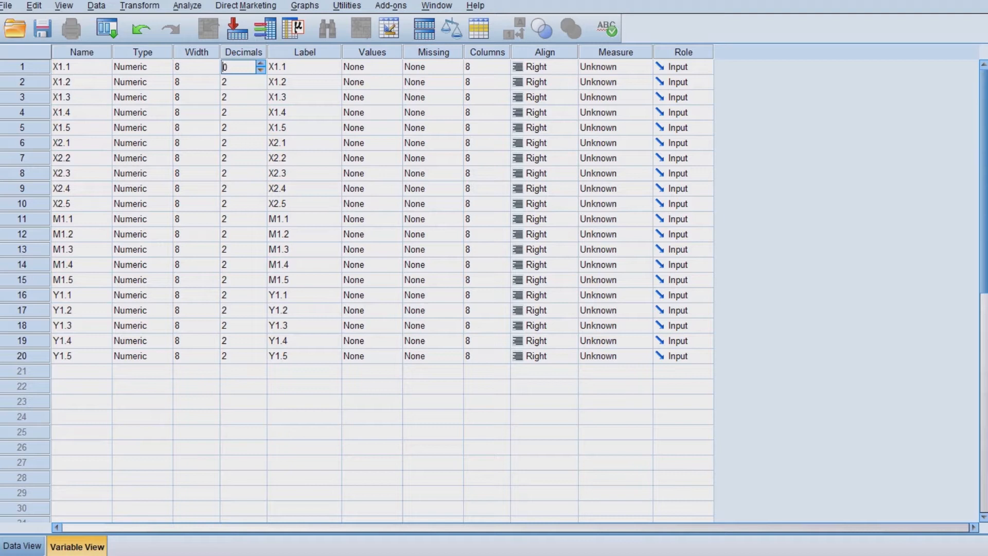
{"action": "key", "text": "Down"}
{"action": "key", "text": "0"}
{"action": "key", "text": "Down"}
{"action": "key", "text": "0"}
{"action": "key", "text": "Down"}
{"action": "key", "text": "0"}
{"action": "key", "text": "Down"}
{"action": "key", "text": "0"}
{"action": "key", "text": "Down"}
{"action": "key", "text": "0"}
{"action": "key", "text": "Down"}
{"action": "key", "text": "0"}
{"action": "key", "text": "Down"}
{"action": "key", "text": "0"}
{"action": "key", "text": "Down"}
{"action": "key", "text": "0"}
{"action": "key", "text": "Down"}
{"action": "key", "text": "0"}
{"action": "key", "text": "Down"}
{"action": "key", "text": "0"}
{"action": "key", "text": "Down"}
{"action": "key", "text": "0"}
{"action": "key", "text": "Down"}
{"action": "key", "text": "0"}
{"action": "key", "text": "Down"}
{"action": "key", "text": "0"}
{"action": "key", "text": "Down"}
{"action": "key", "text": "0"}
{"action": "key", "text": "Down"}
{"action": "key", "text": "0"}
{"action": "key", "text": "Down"}
{"action": "key", "text": "0"}
{"action": "key", "text": "Down"}
{"action": "key", "text": "0"}
{"action": "key", "text": "Down"}
{"action": "key", "text": "0"}
{"action": "key", "text": "Down"}
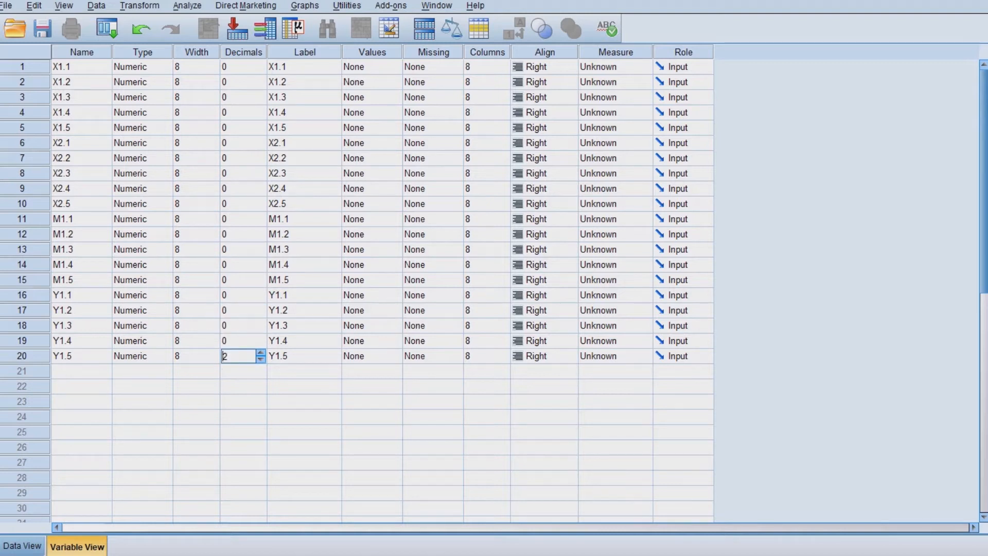
Copy the respondents' scores for X1.1 to Y1.5 from the Excel tabulation and paste them into the SPSS data starting at case 1.
{"action": "left_click", "coordinate": [23, 546]}
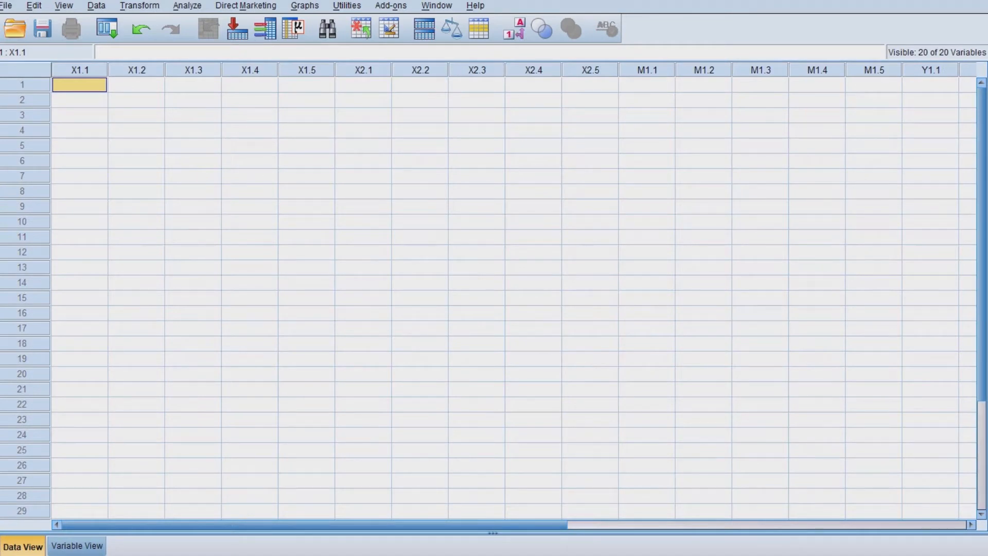
{"action": "key", "text": "alt+Tab"}
{"action": "left_click_drag", "start_coordinate": [85, 242], "coordinate": [895, 480]}
{"action": "right_click", "coordinate": [895, 479]}
{"action": "left_click", "coordinate": [803, 190]}
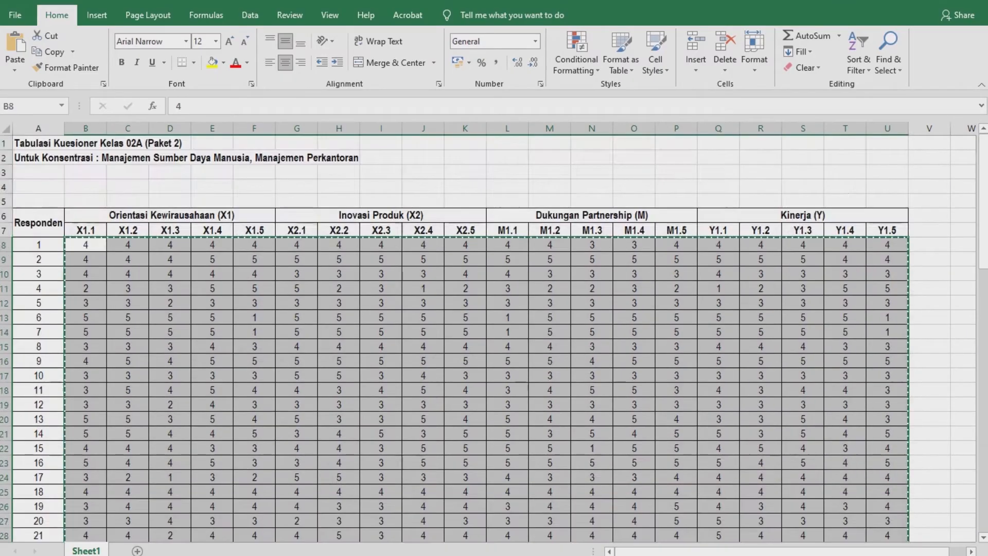
{"action": "key", "text": "alt+Tab"}
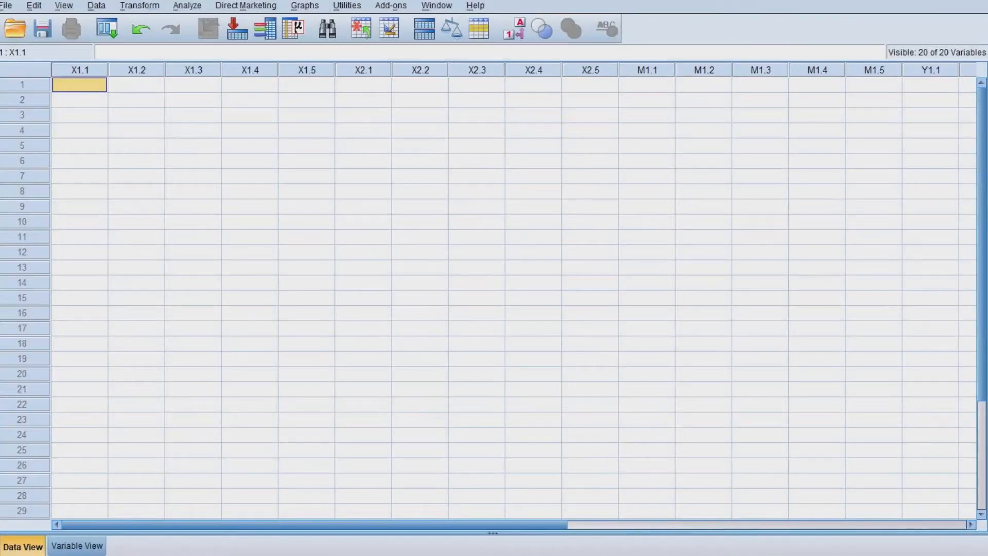
{"action": "key", "text": "ctrl+v"}
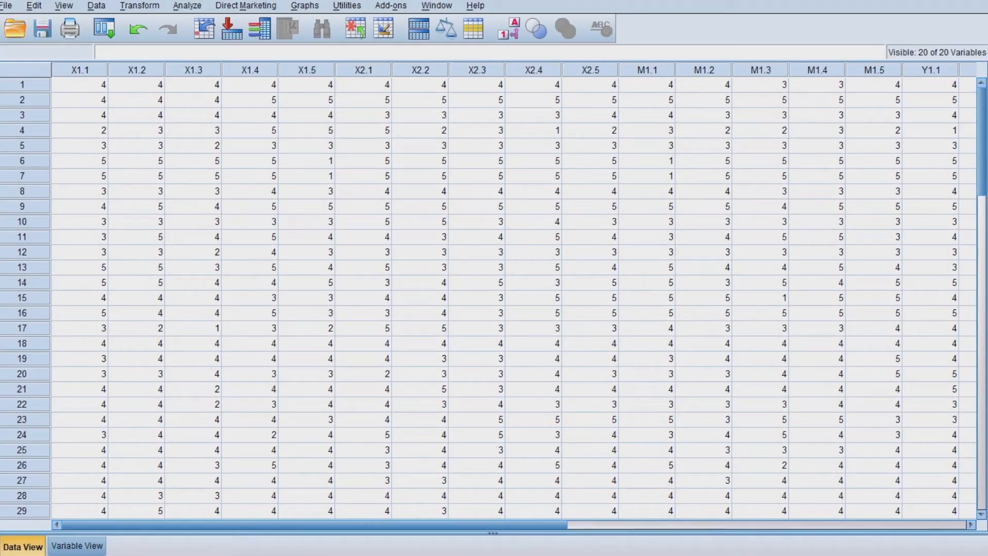
Start the Compute Variable command and name the target variable Total.
{"action": "left_click_drag", "start_coordinate": [315, 525], "coordinate": [604, 525]}
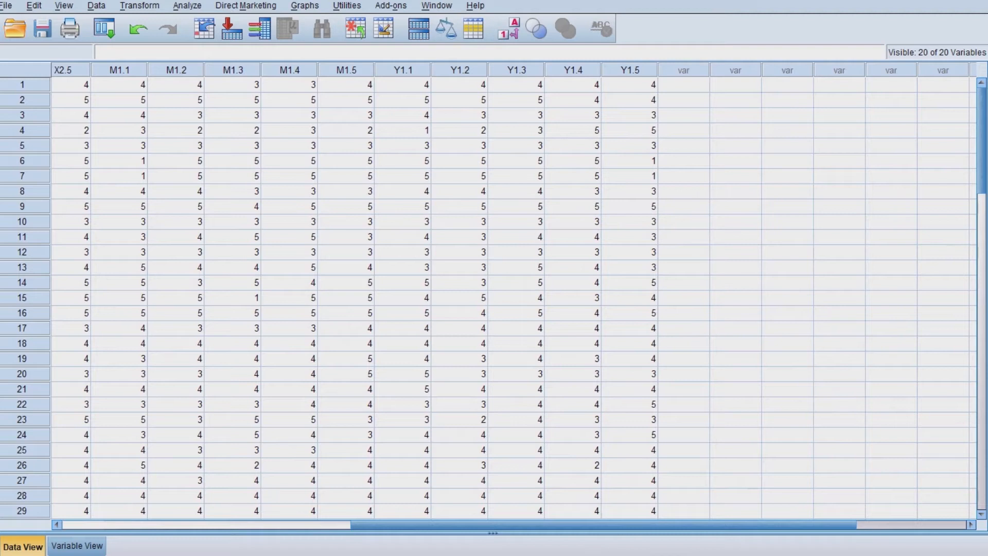
{"action": "left_click", "coordinate": [684, 85]}
{"action": "left_click", "coordinate": [683, 71]}
{"action": "left_click", "coordinate": [683, 85]}
{"action": "left_click", "coordinate": [139, 6]}
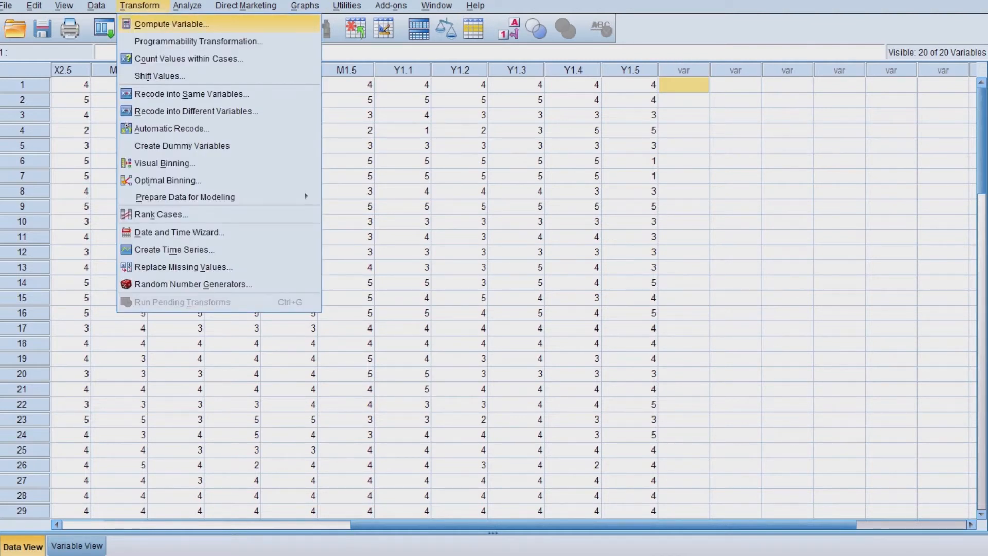
{"action": "key", "text": "Return"}
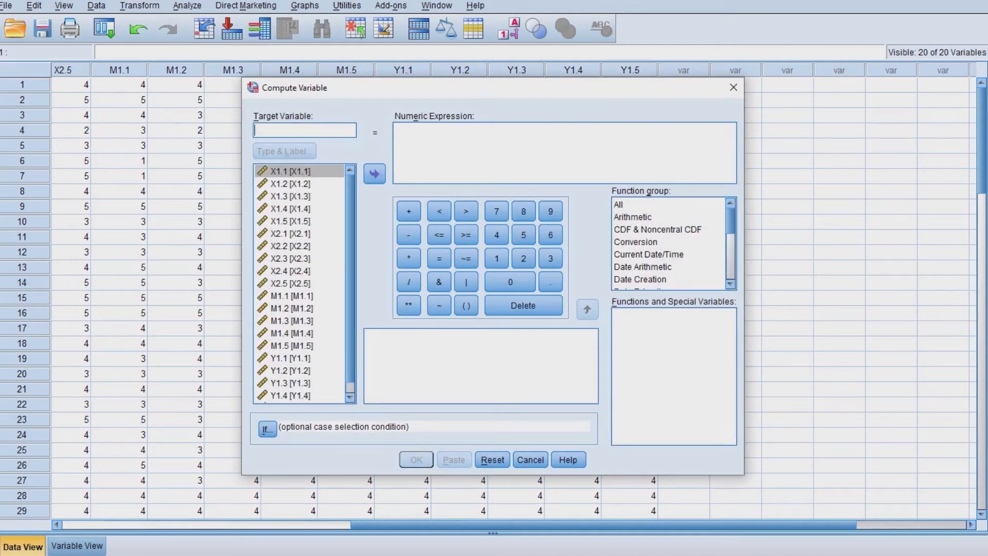
{"action": "type", "text": "t"}
{"action": "key", "text": "BackSpace"}
{"action": "type", "text": "Total"}
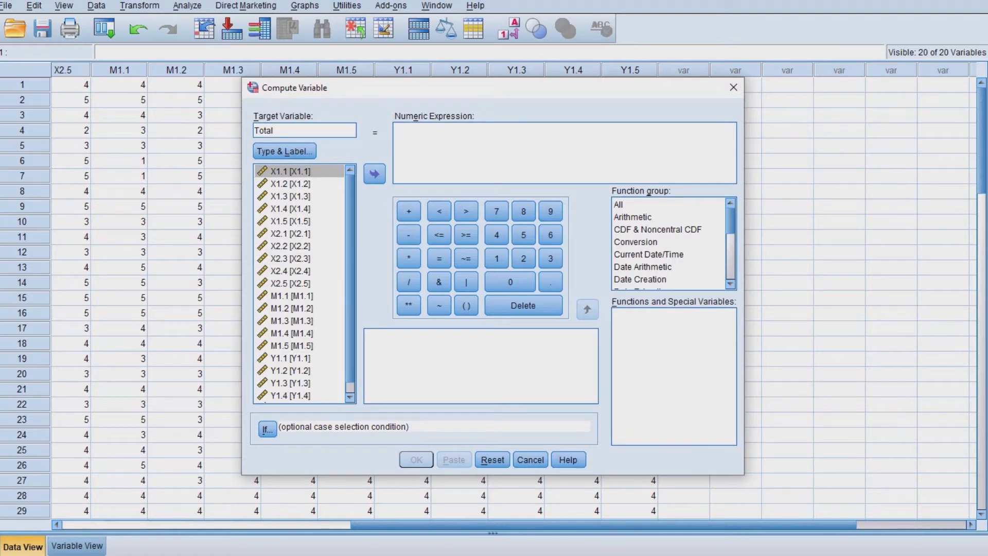
Begin the numeric expression for Total as the sum of X1.1, X1.2, X1.3, X1.4 and X1.5.
{"action": "left_click", "coordinate": [291, 172]}
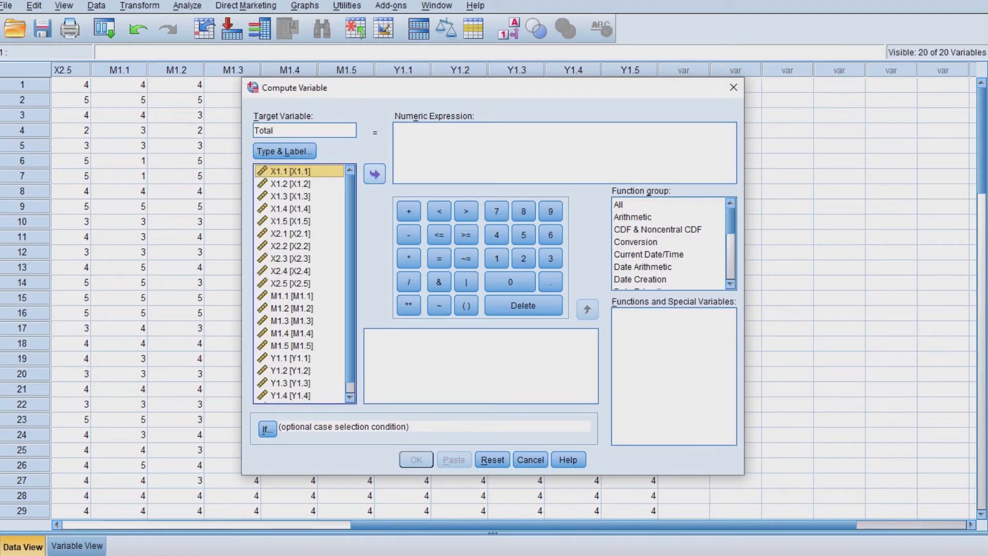
{"action": "left_click", "coordinate": [375, 174]}
{"action": "left_click", "coordinate": [409, 211]}
{"action": "left_click", "coordinate": [291, 184]}
{"action": "left_click", "coordinate": [375, 174]}
{"action": "left_click", "coordinate": [410, 212]}
{"action": "left_click", "coordinate": [291, 197]}
{"action": "left_click", "coordinate": [375, 174]}
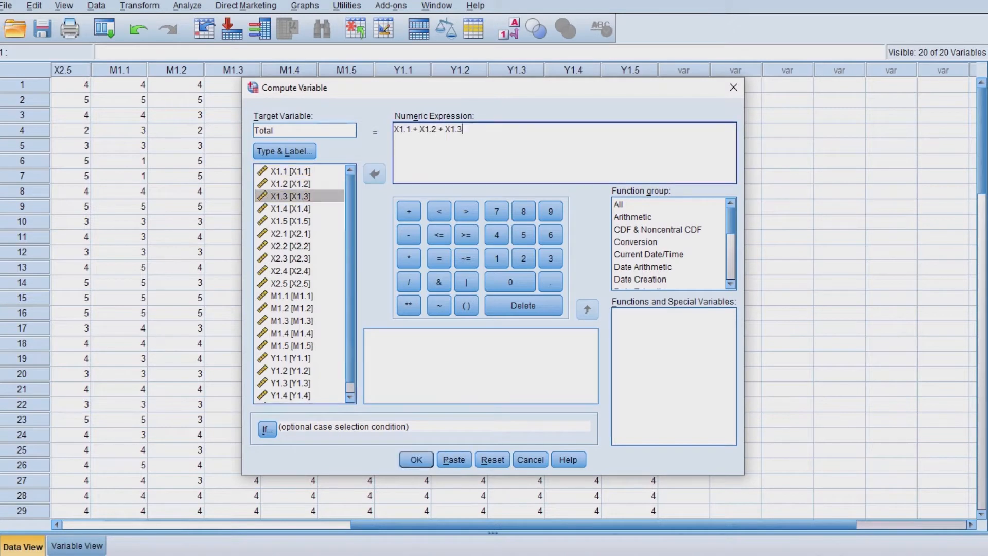
{"action": "left_click", "coordinate": [409, 212]}
{"action": "left_click", "coordinate": [375, 174]}
{"action": "left_click", "coordinate": [409, 212]}
Add X2.1, X2.2, X2.3, X2.4 and X2.5 to the sum in the numeric expression.
{"action": "left_click", "coordinate": [291, 234]}
{"action": "left_click", "coordinate": [375, 174]}
{"action": "left_click", "coordinate": [409, 211]}
{"action": "left_click", "coordinate": [291, 246]}
{"action": "left_click", "coordinate": [375, 174]}
{"action": "left_click", "coordinate": [409, 212]}
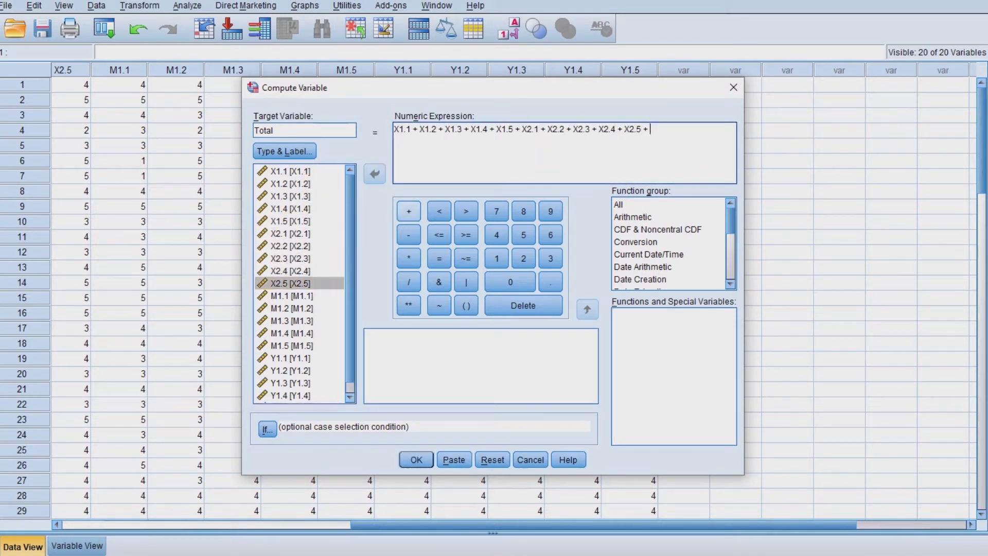
Extend the sum with M1.1, M1.2, M1.3, M1.4, M1.5 and Y1.1.
{"action": "left_click", "coordinate": [410, 211]}
{"action": "left_click", "coordinate": [292, 321]}
{"action": "left_click", "coordinate": [375, 174]}
{"action": "left_click", "coordinate": [409, 211]}
{"action": "left_click", "coordinate": [292, 333]}
{"action": "left_click", "coordinate": [375, 174]}
{"action": "left_click", "coordinate": [409, 211]}
{"action": "left_click", "coordinate": [292, 346]}
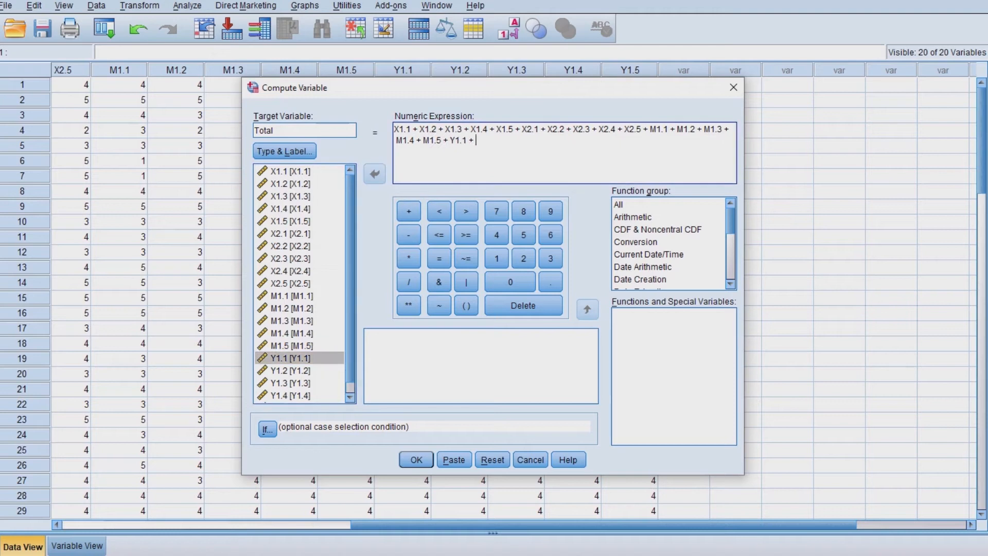
Complete the sum with Y1.2, Y1.3, Y1.4 and Y1.5 and compute the Total variable.
{"action": "left_click", "coordinate": [410, 212]}
{"action": "left_click", "coordinate": [291, 396]}
{"action": "left_click", "coordinate": [375, 174]}
{"action": "left_click", "coordinate": [409, 211]}
{"action": "left_click", "coordinate": [291, 402]}
{"action": "left_click", "coordinate": [375, 174]}
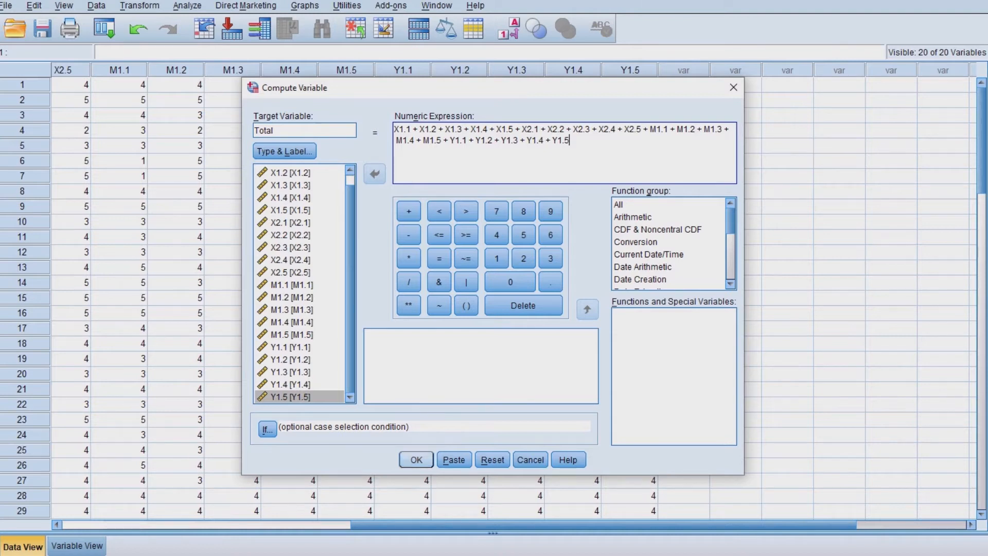
{"action": "left_click", "coordinate": [416, 460]}
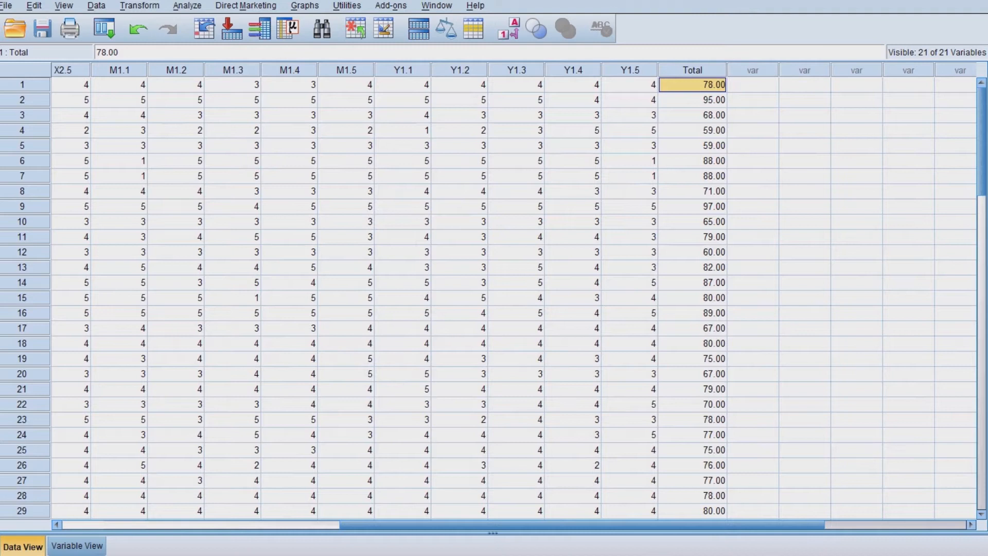
Set the decimals of the Total variable to 0 and return to the data values.
{"action": "left_click", "coordinate": [77, 546]}
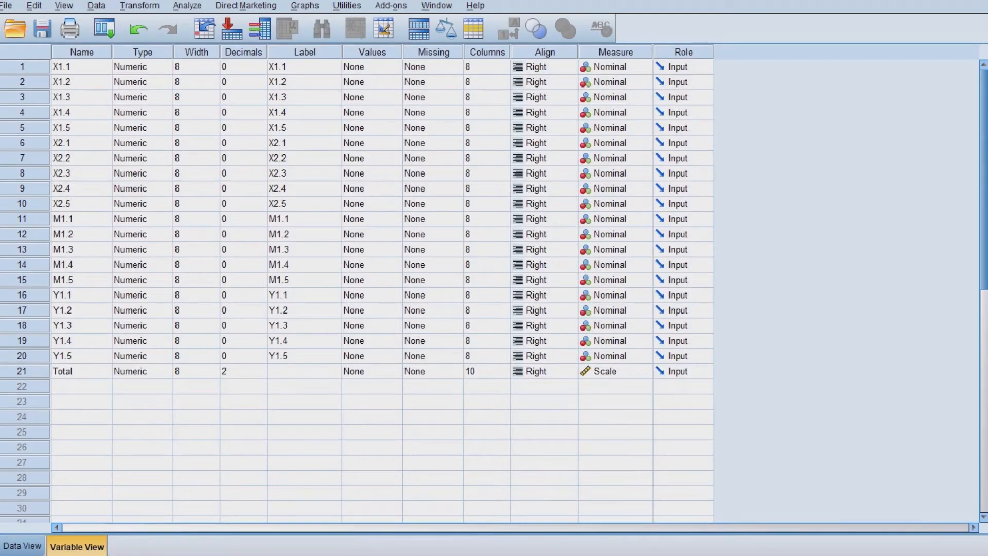
{"action": "left_click", "coordinate": [244, 372]}
{"action": "type", "text": "0"}
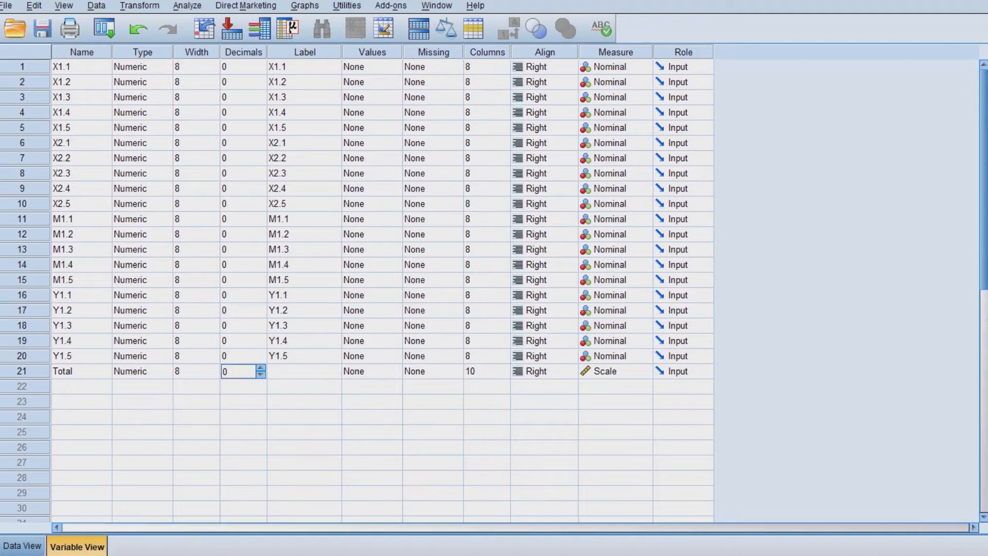
{"action": "left_click", "coordinate": [22, 546]}
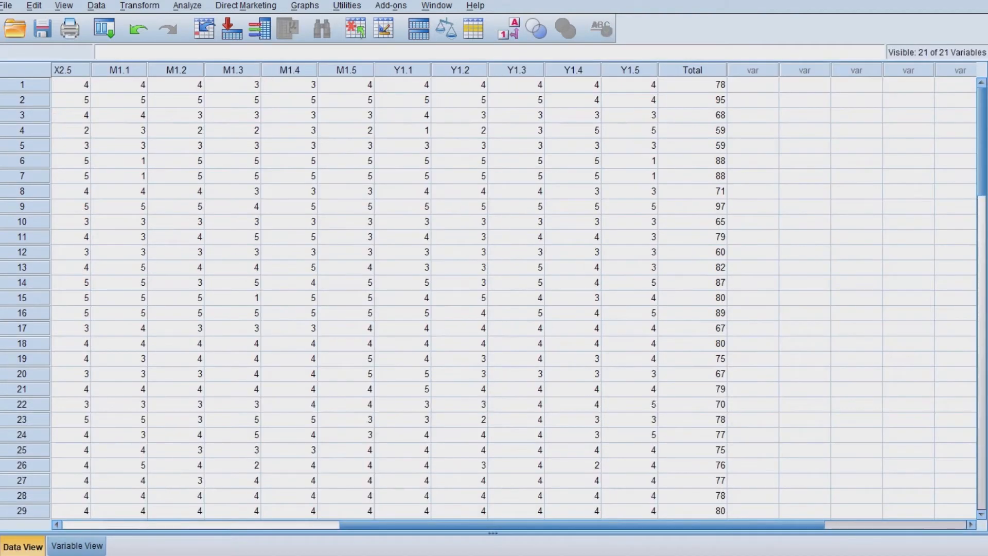
Start a bivariate correlation and add every questionnaire item plus Total as its variables.
{"action": "left_click", "coordinate": [753, 85]}
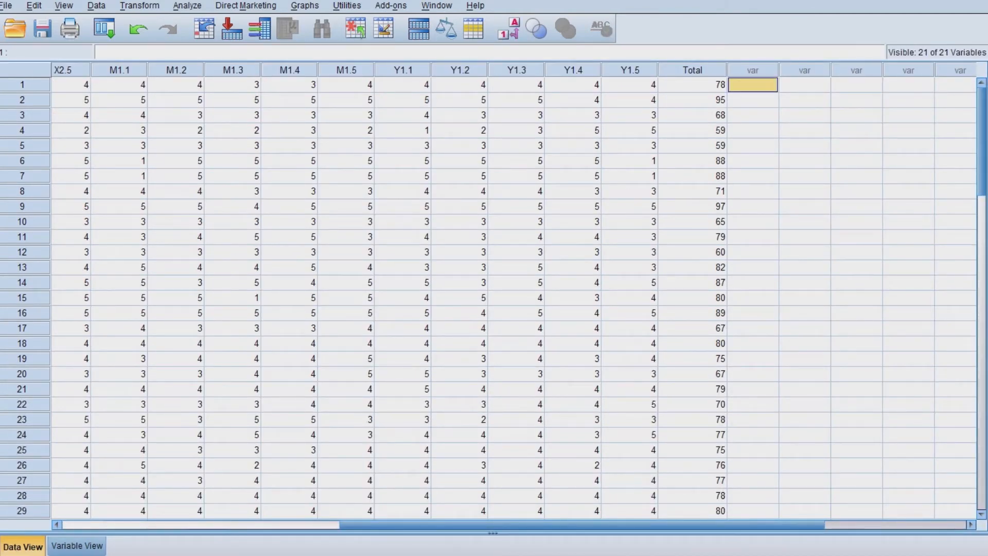
{"action": "left_click", "coordinate": [189, 6]}
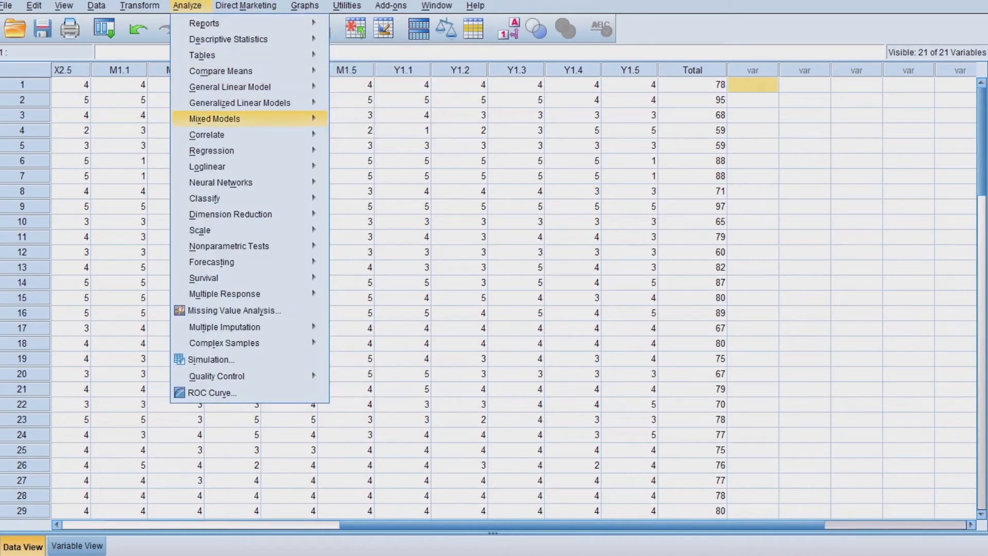
{"action": "mouse_move", "coordinate": [222, 135]}
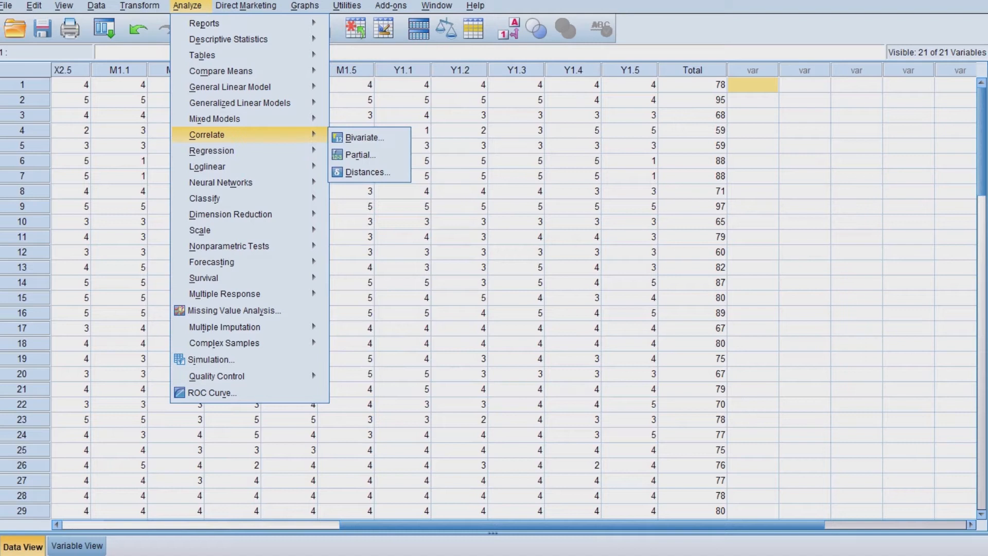
{"action": "left_click", "coordinate": [365, 138]}
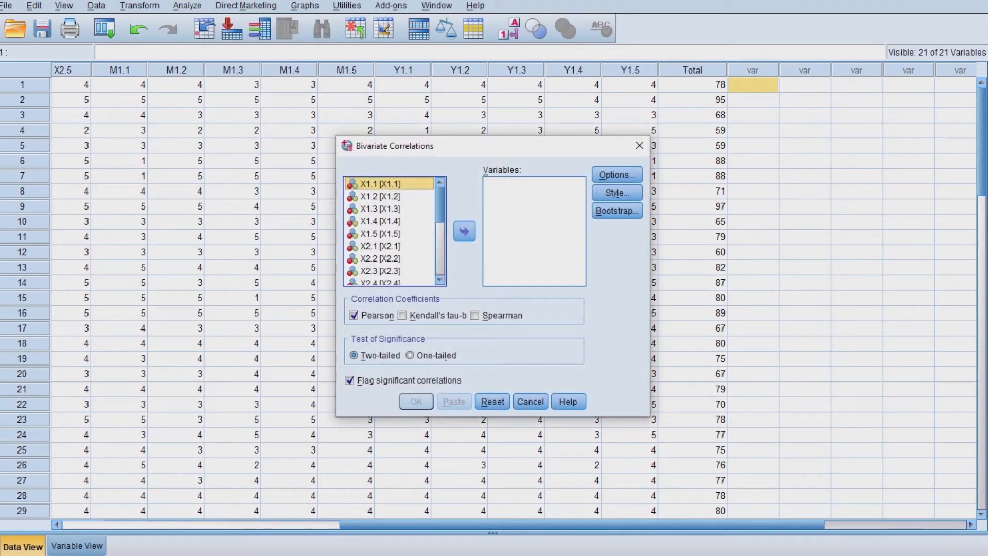
{"action": "key", "text": "ctrl+a"}
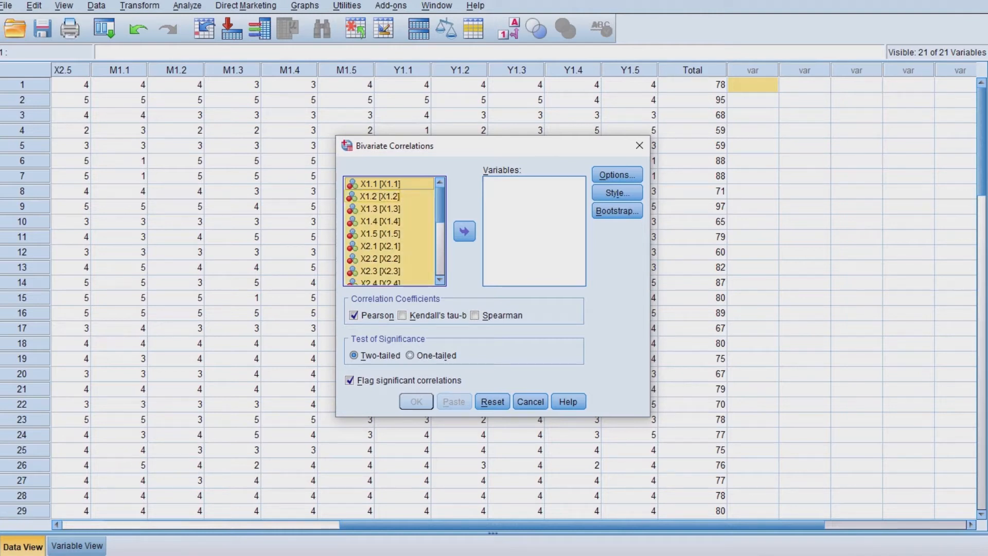
{"action": "left_click", "coordinate": [464, 231]}
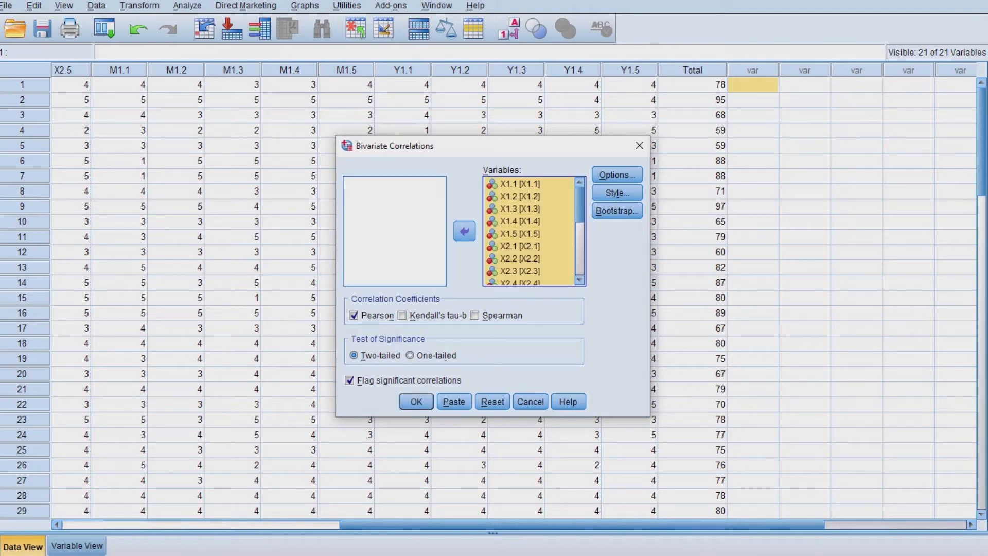
Exclude missing cases listwise and run the two-tailed Pearson correlation with significant correlations flagged.
{"action": "left_click", "coordinate": [618, 175]}
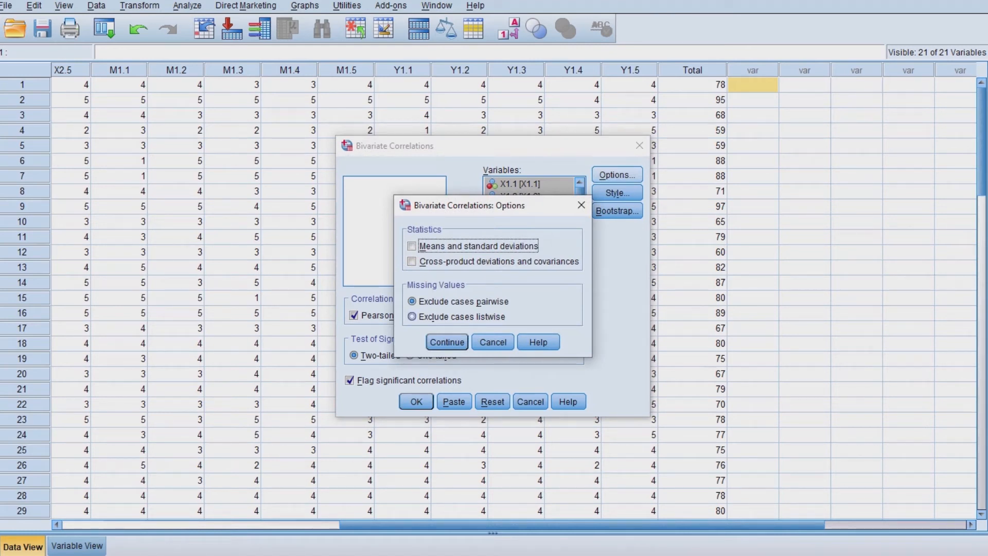
{"action": "left_click", "coordinate": [412, 317]}
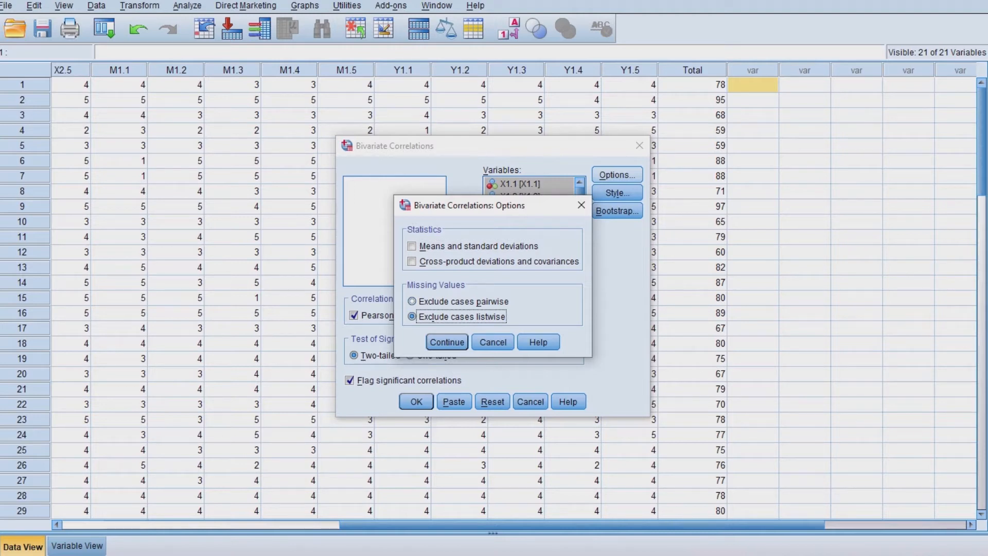
{"action": "left_click", "coordinate": [447, 342]}
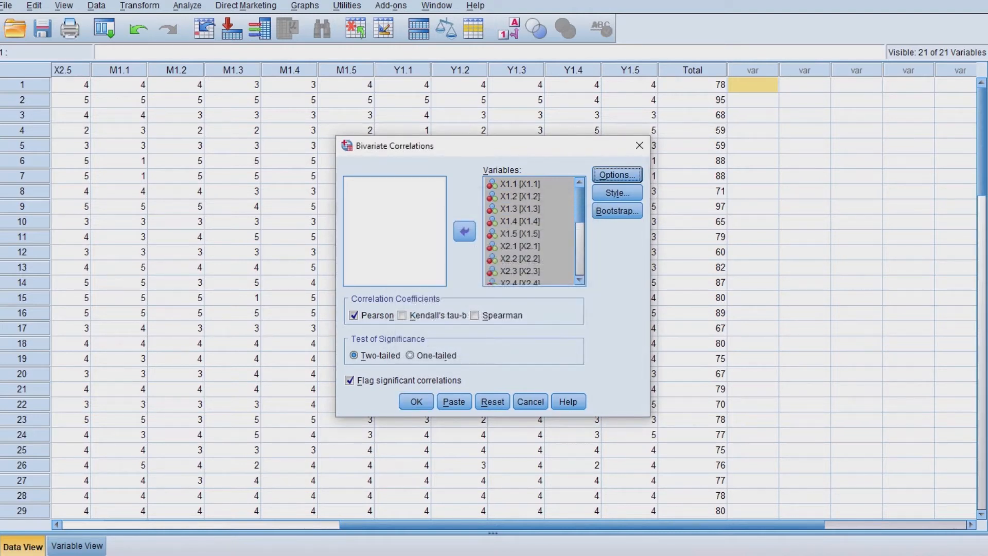
{"action": "left_click", "coordinate": [416, 402]}
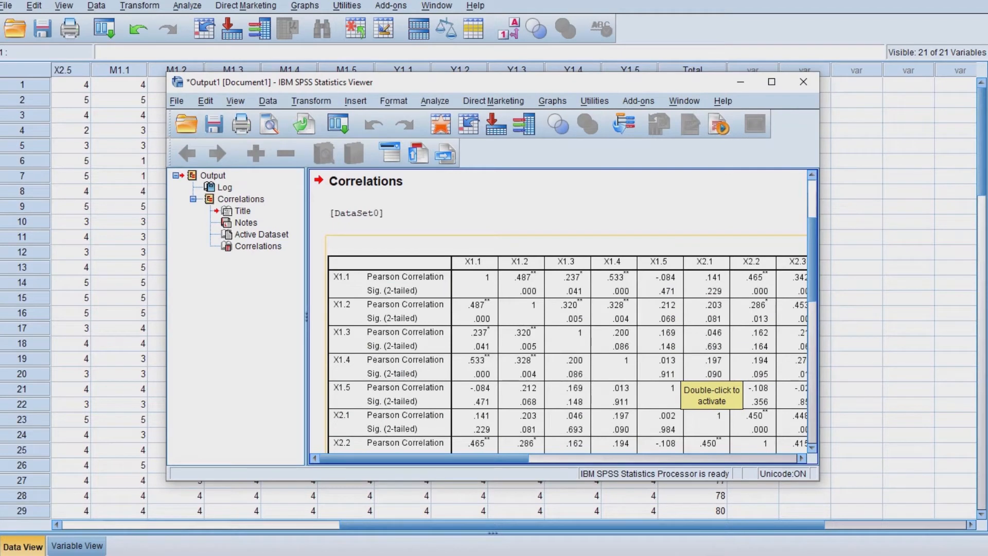
Maximize the output window and examine the Total row's significance values for the X1 items in the correlation table.
{"action": "left_click", "coordinate": [771, 82]}
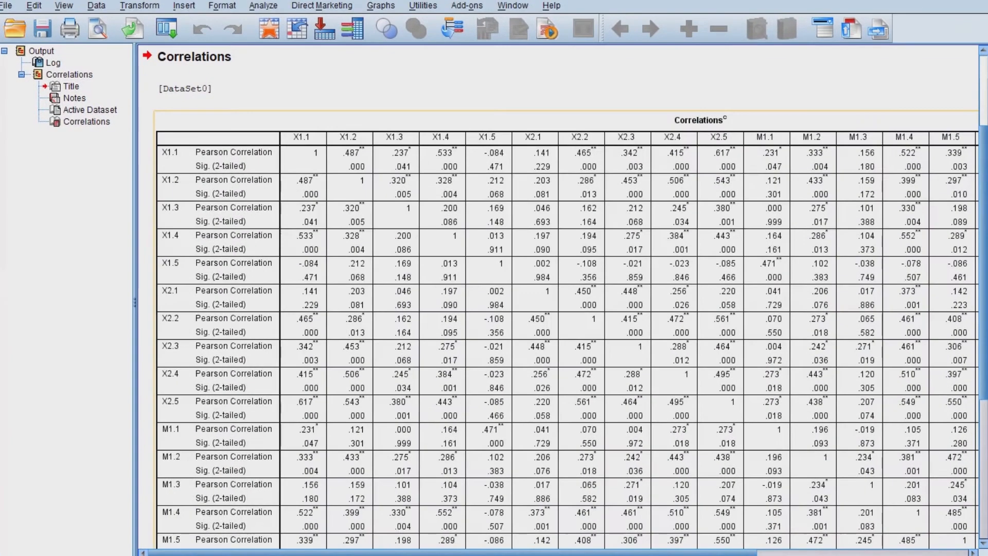
{"action": "scroll", "coordinate": [562, 299], "scroll_direction": "up", "scroll_amount": 3}
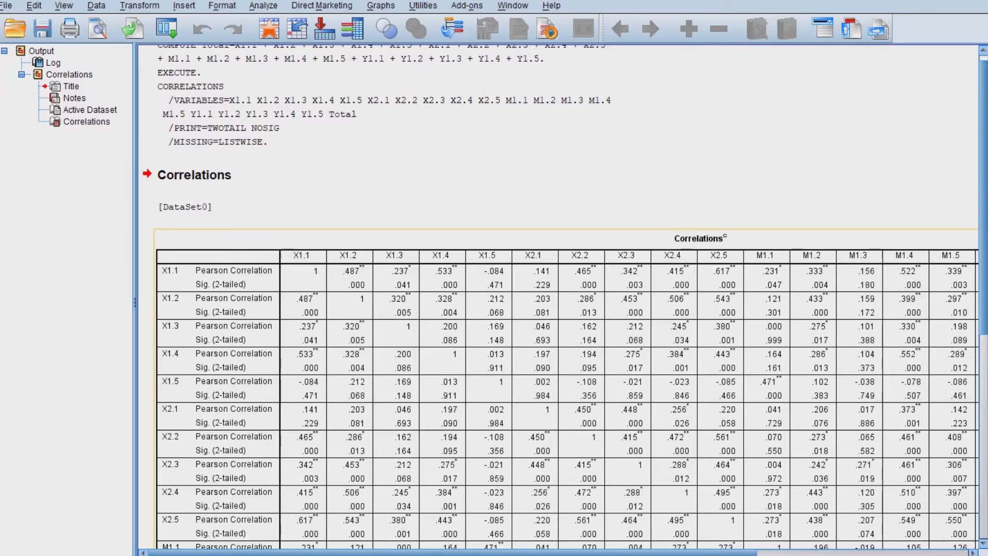
{"action": "scroll", "coordinate": [561, 299], "scroll_direction": "down", "scroll_amount": 10}
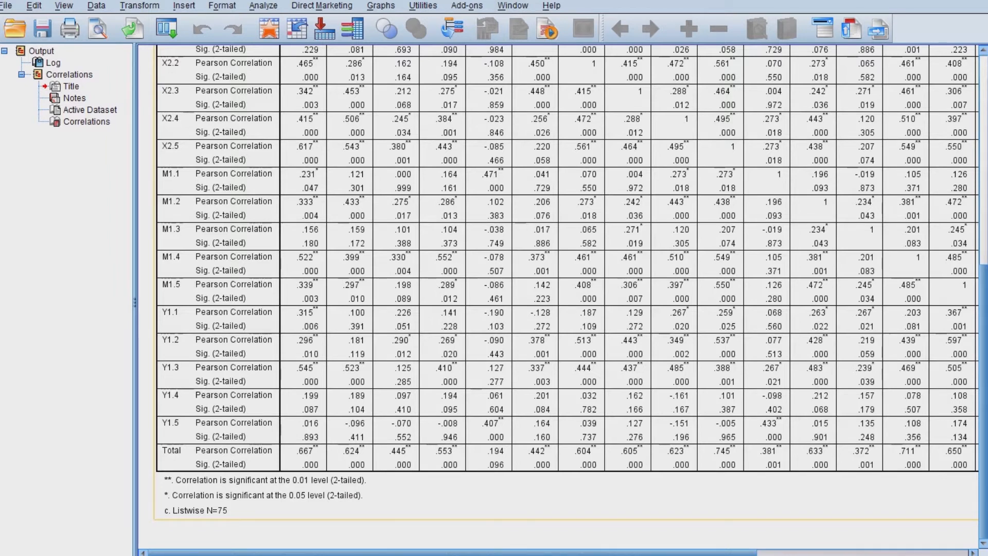
{"action": "scroll", "coordinate": [567, 297], "scroll_direction": "up", "scroll_amount": 10}
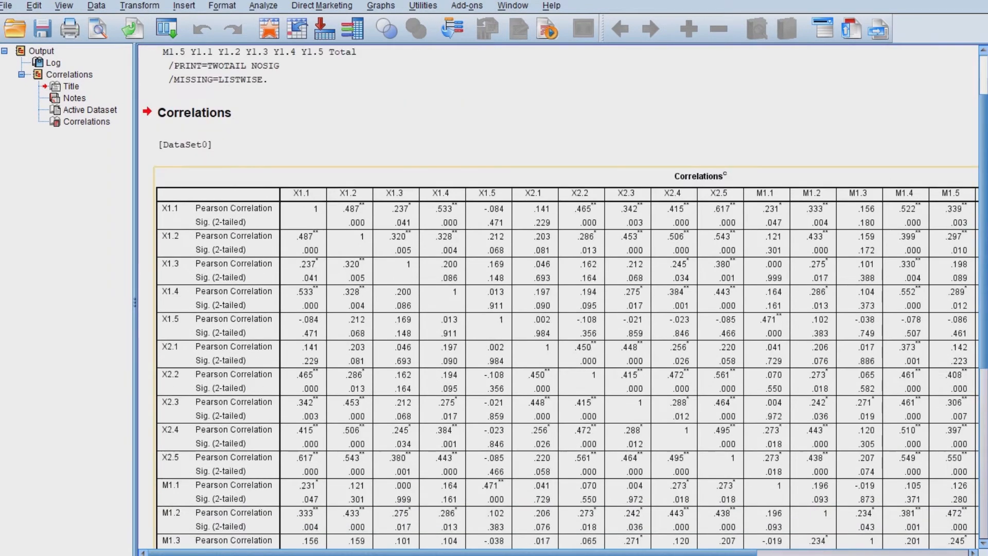
{"action": "scroll", "coordinate": [566, 296], "scroll_direction": "down", "scroll_amount": 10}
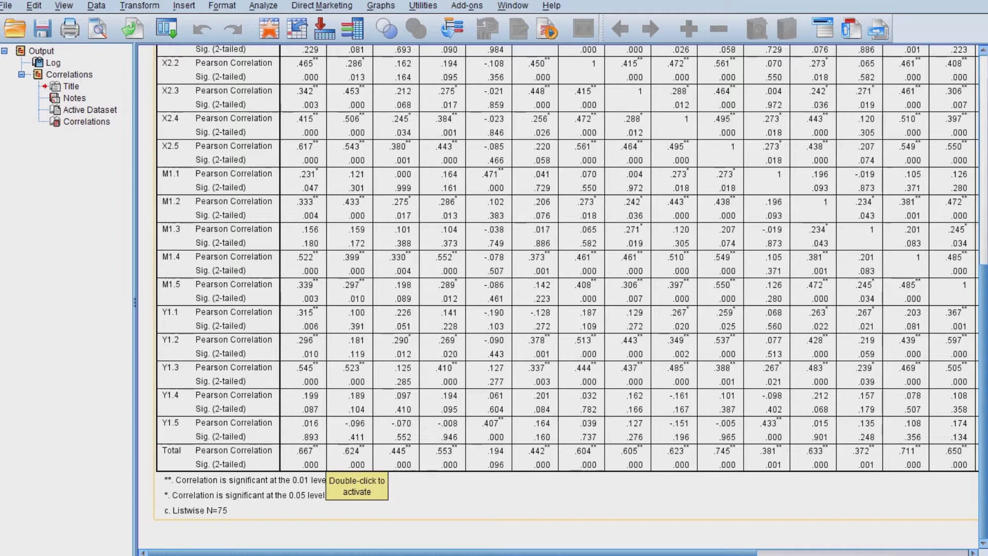
{"action": "scroll", "coordinate": [566, 298], "scroll_direction": "up", "scroll_amount": 10}
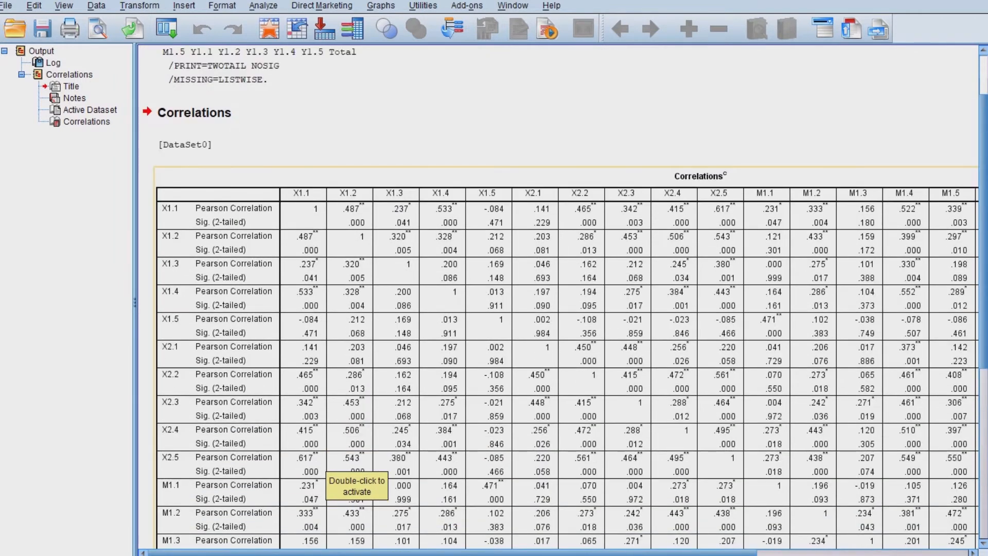
{"action": "scroll", "coordinate": [567, 298], "scroll_direction": "down", "scroll_amount": 10}
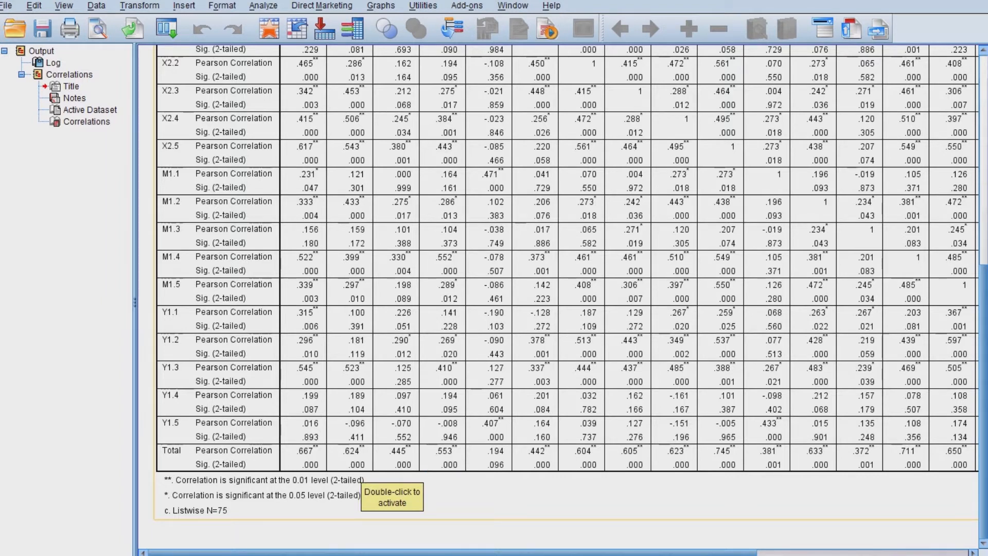
{"action": "scroll", "coordinate": [361, 473], "scroll_direction": "up", "scroll_amount": 5}
{"action": "scroll", "coordinate": [361, 473], "scroll_direction": "down", "scroll_amount": 5}
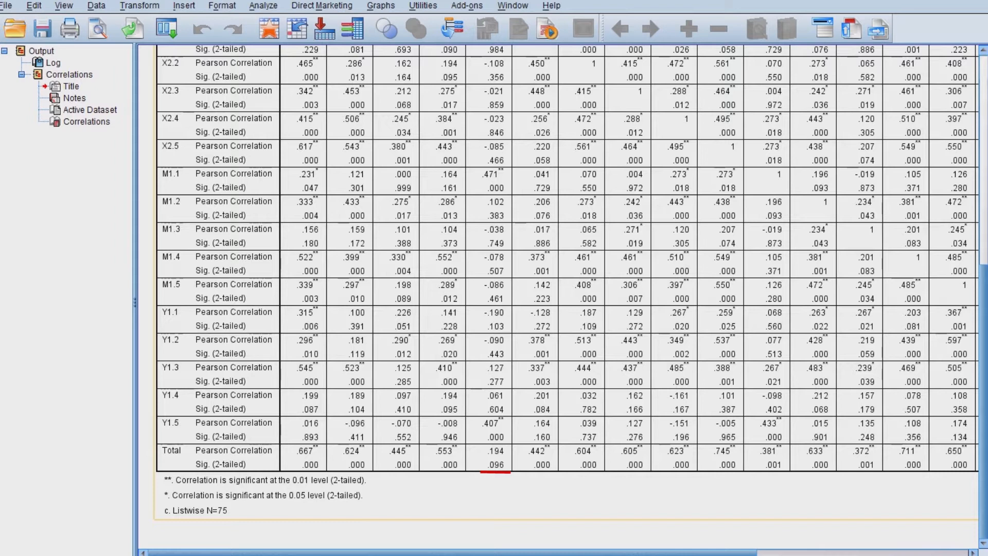
Examine the Total row's significance values for the remaining items through Y1.5, matching them to the column headings.
{"action": "scroll", "coordinate": [567, 258], "scroll_direction": "right", "scroll_amount": 3}
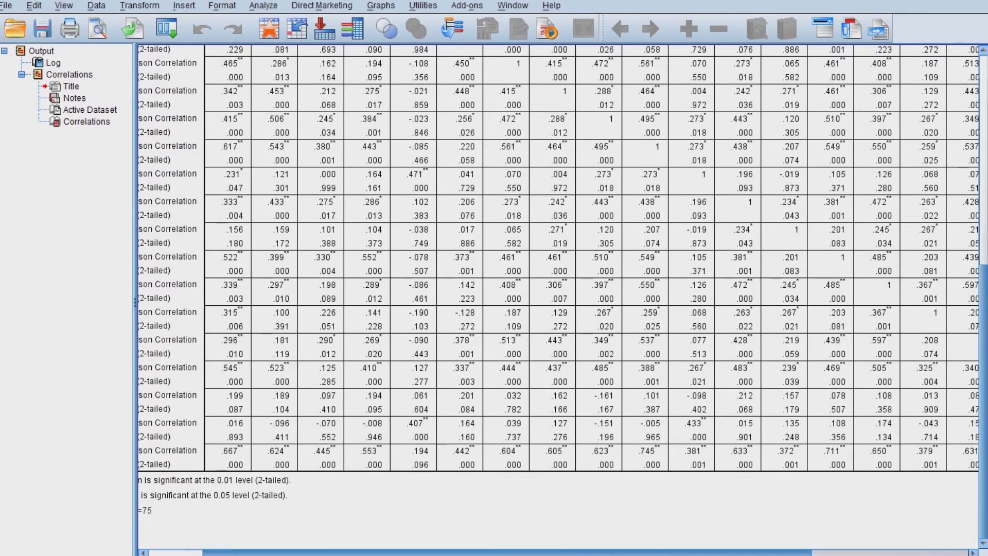
{"action": "scroll", "coordinate": [567, 258], "scroll_direction": "right", "scroll_amount": 3}
{"action": "scroll", "coordinate": [566, 258], "scroll_direction": "right", "scroll_amount": 5}
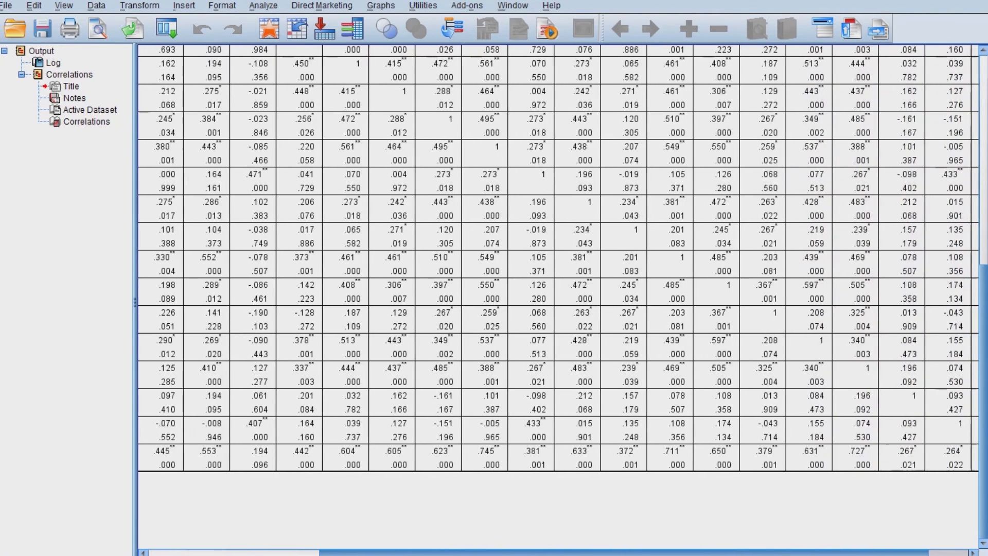
{"action": "scroll", "coordinate": [567, 257], "scroll_direction": "right", "scroll_amount": 1}
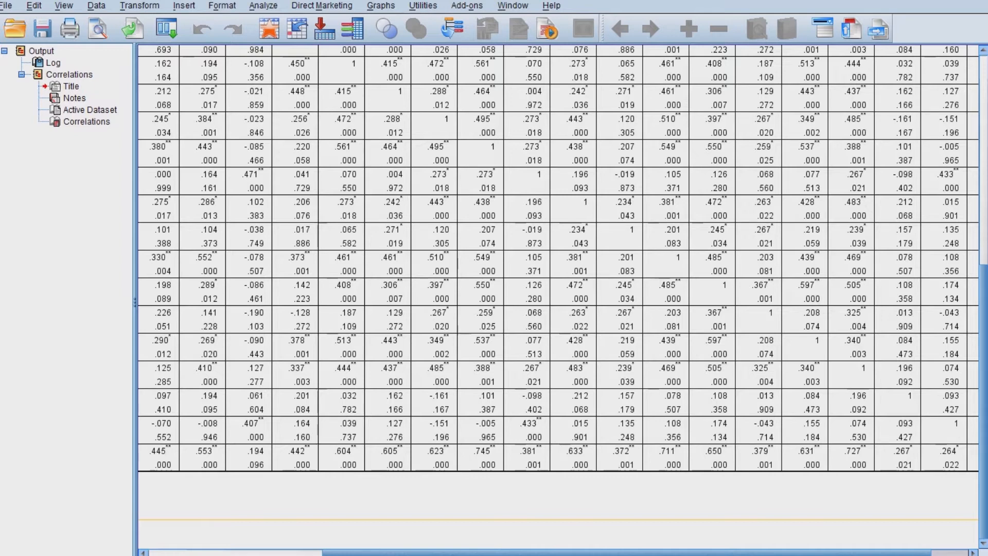
{"action": "left_click_drag", "start_coordinate": [627, 552], "coordinate": [486, 553]}
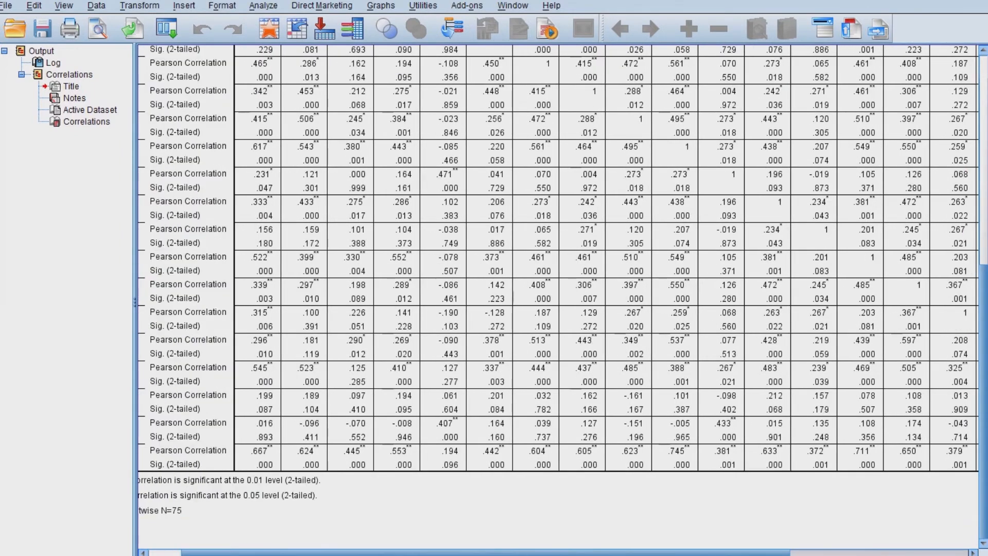
{"action": "scroll", "coordinate": [559, 299], "scroll_direction": "up", "scroll_amount": 5}
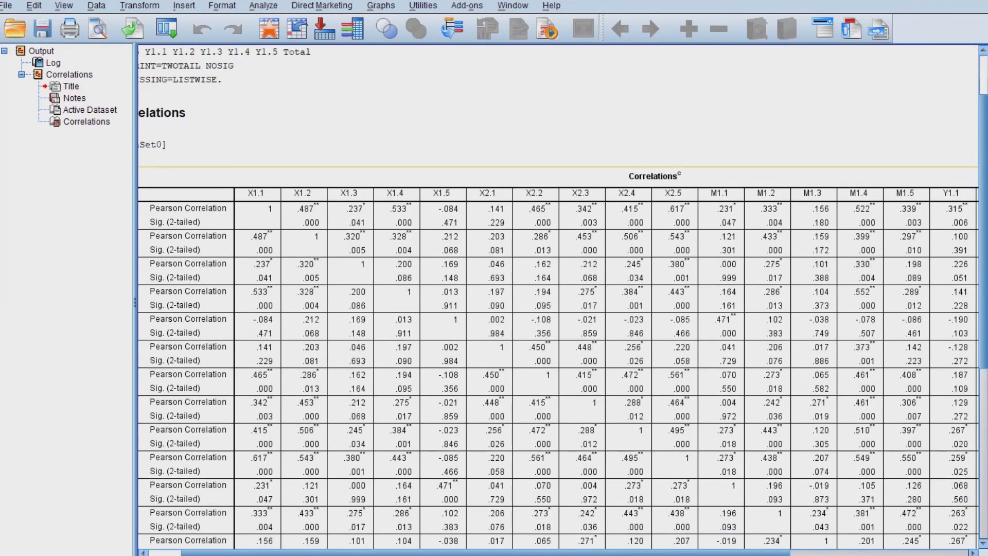
{"action": "scroll", "coordinate": [563, 298], "scroll_direction": "down", "scroll_amount": 6}
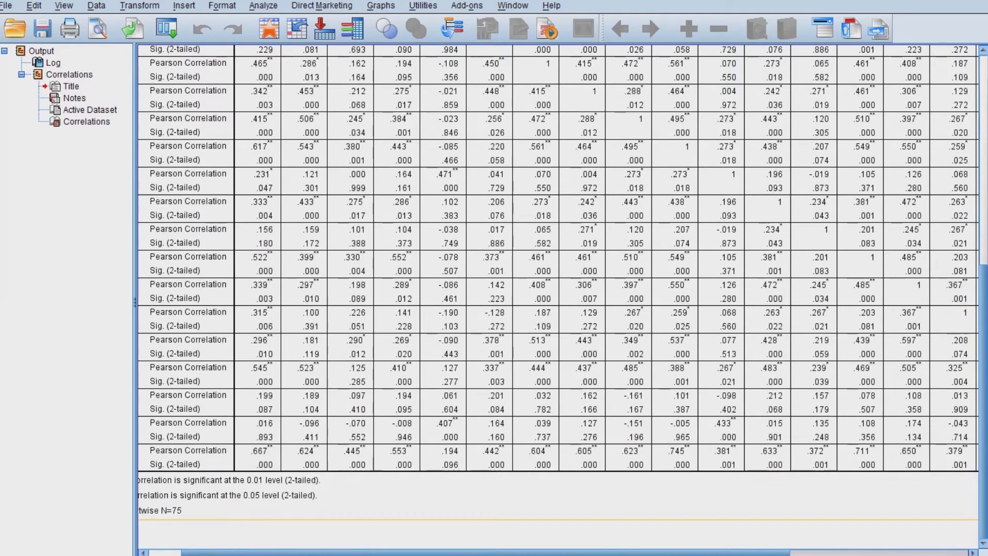
{"action": "scroll", "coordinate": [513, 471], "scroll_direction": "up", "scroll_amount": 3}
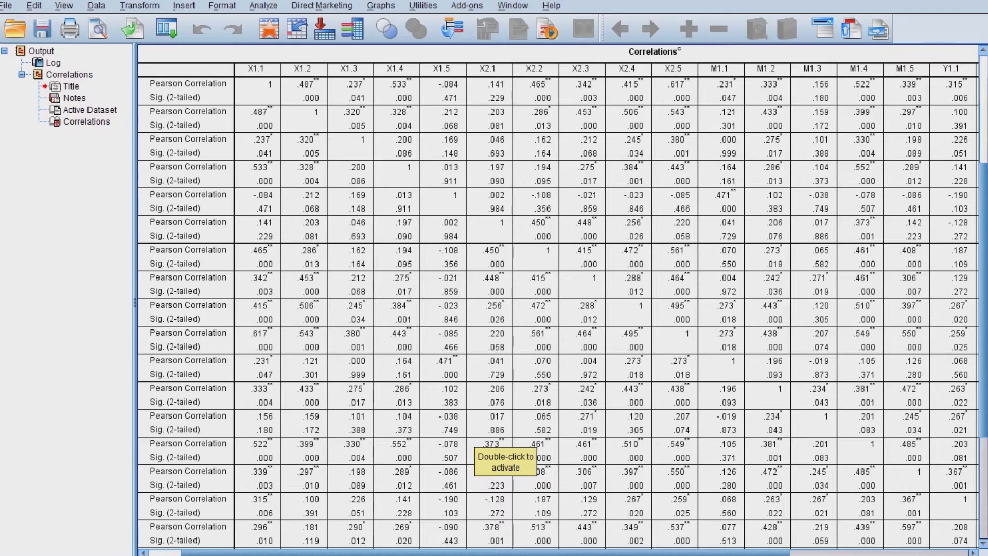
{"action": "scroll", "coordinate": [513, 471], "scroll_direction": "up", "scroll_amount": 1}
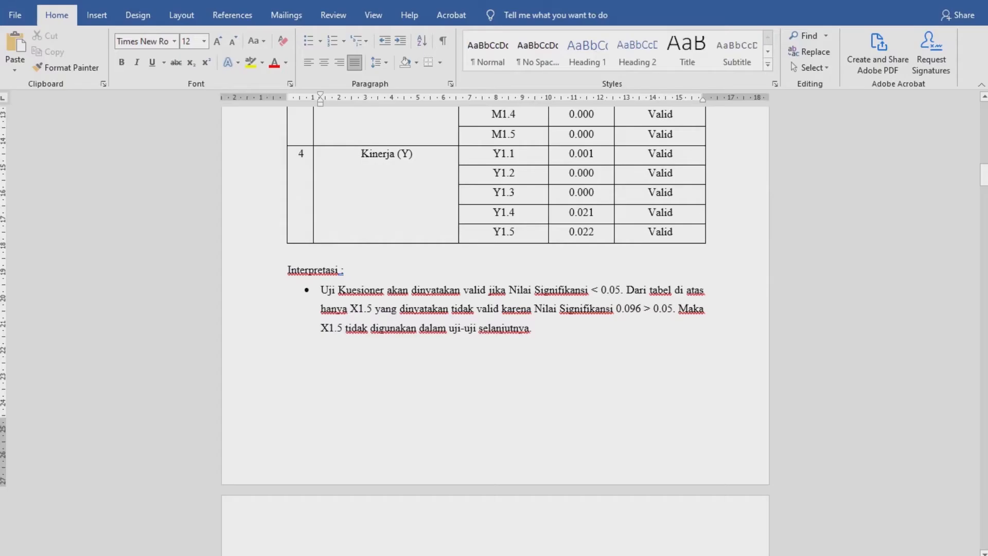
Review the Uji Validitas table and its interpretation in the Word document.
{"action": "scroll", "coordinate": [494, 329], "scroll_direction": "up", "scroll_amount": 10}
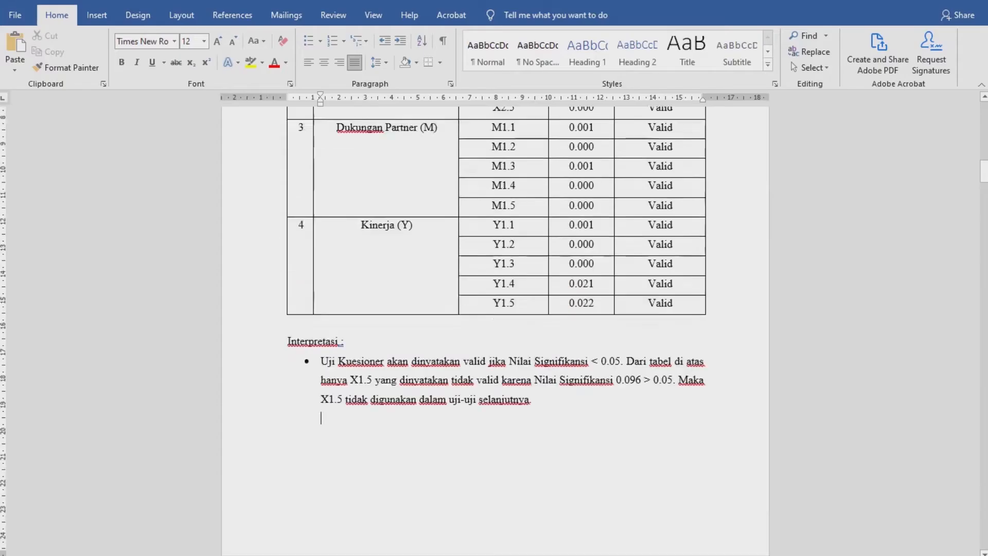
{"action": "scroll", "coordinate": [494, 330], "scroll_direction": "down", "scroll_amount": 5}
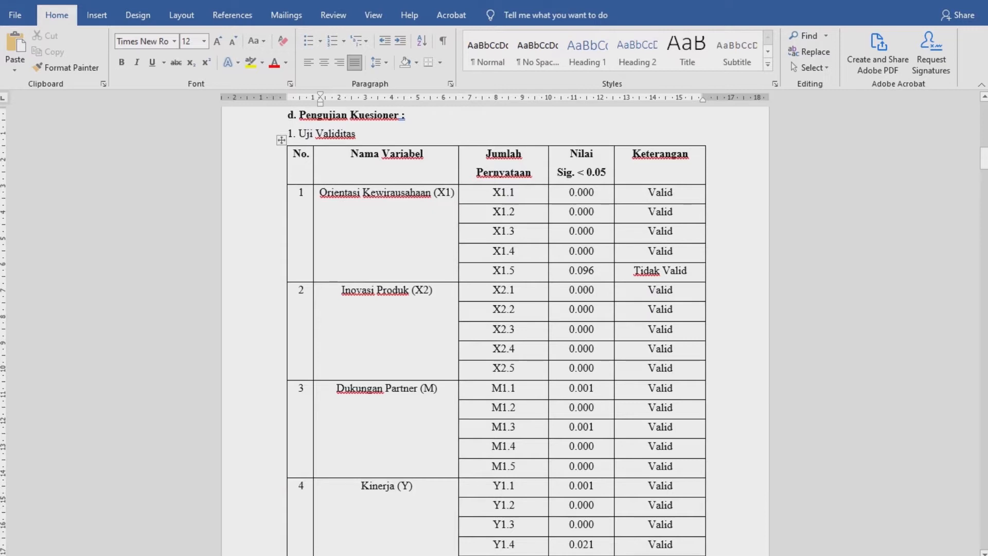
{"action": "scroll", "coordinate": [496, 329], "scroll_direction": "down", "scroll_amount": 1}
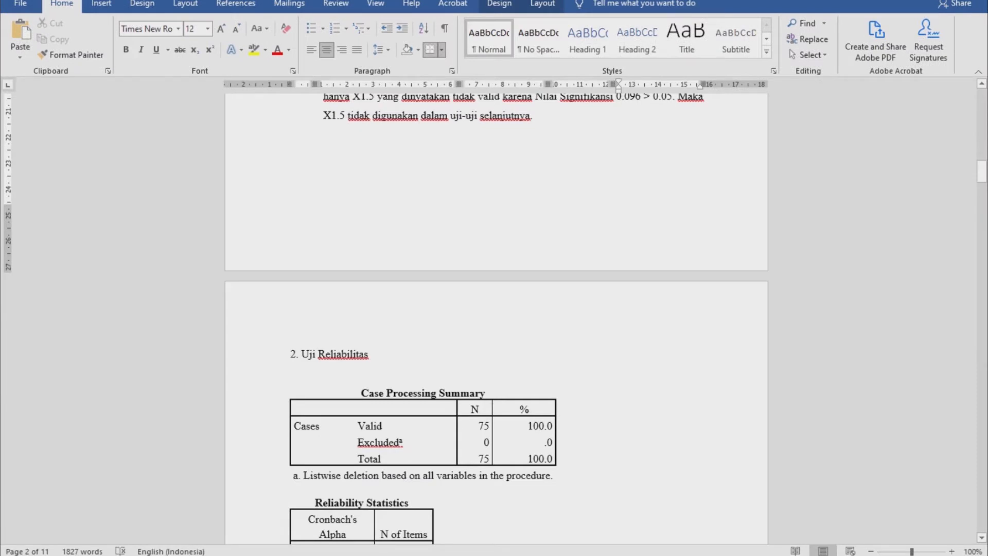
Switch back to the SPSS data set and delete the variable X1.5.
{"action": "mouse_move", "coordinate": [520, 555]}
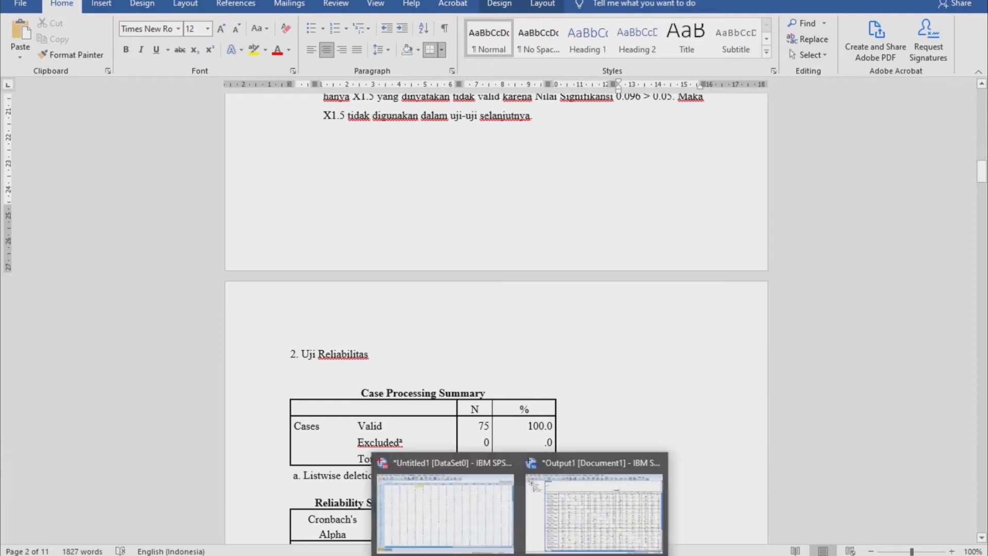
{"action": "left_click", "coordinate": [445, 513]}
{"action": "left_click", "coordinate": [309, 57]}
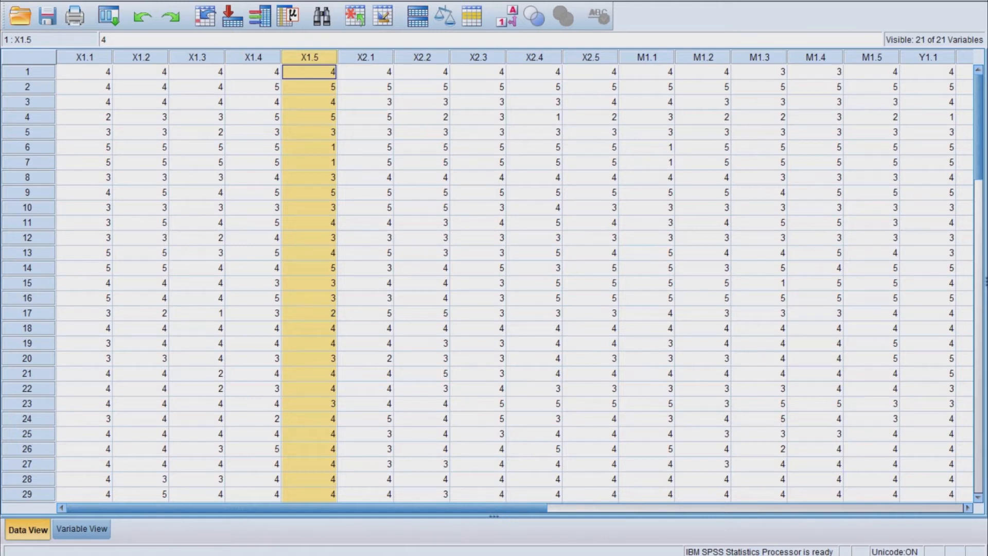
{"action": "right_click", "coordinate": [310, 57]}
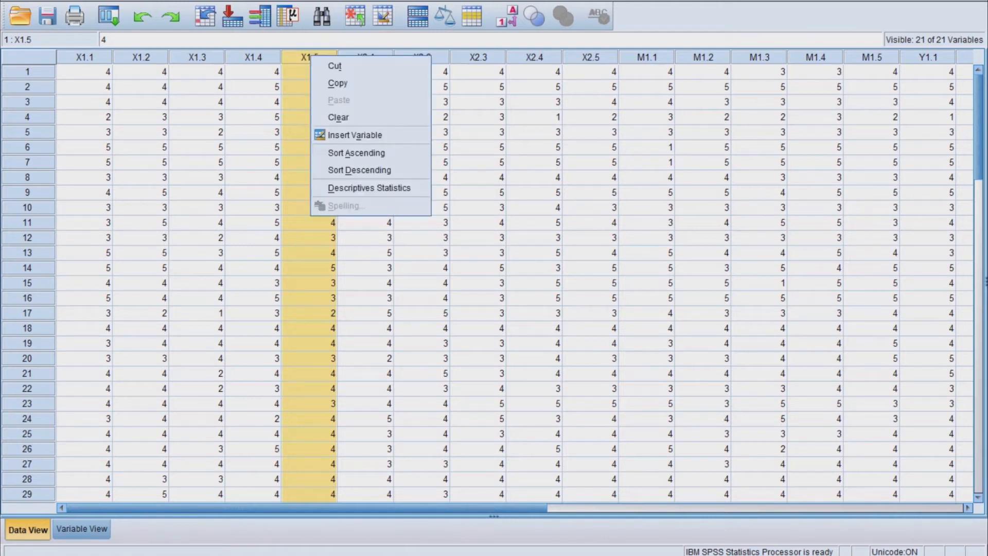
{"action": "left_click", "coordinate": [338, 117]}
{"action": "left_click", "coordinate": [534, 177]}
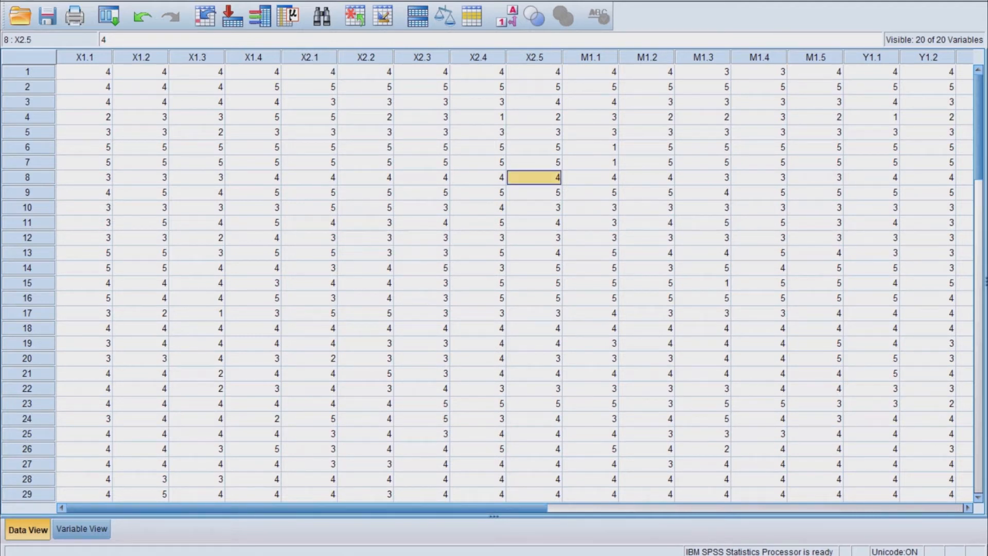
Set up a Reliability Analysis with the Alpha model, using every item from X1.1 to Y1.5 and leaving out Total.
{"action": "left_click", "coordinate": [188, 0]}
{"action": "mouse_move", "coordinate": [253, 216]}
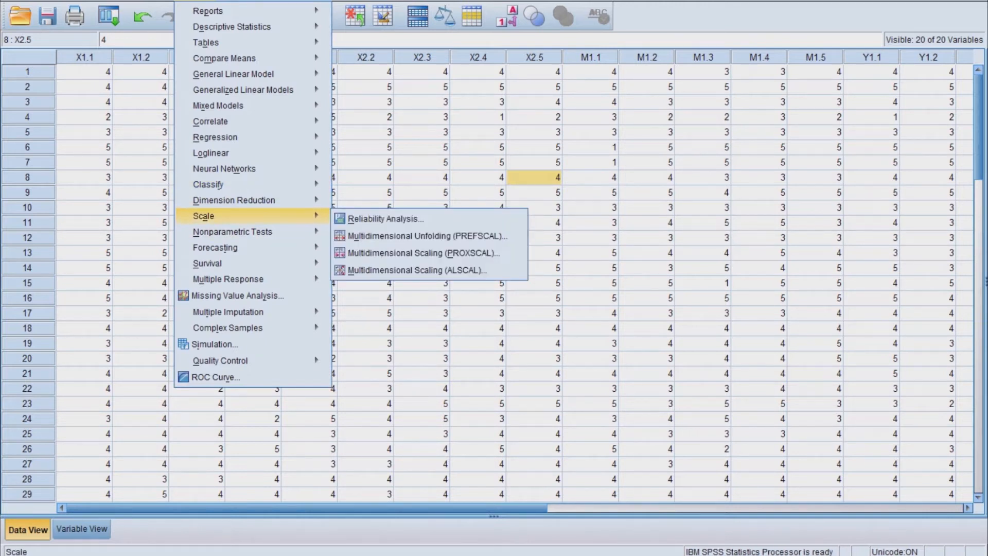
{"action": "left_click", "coordinate": [386, 218]}
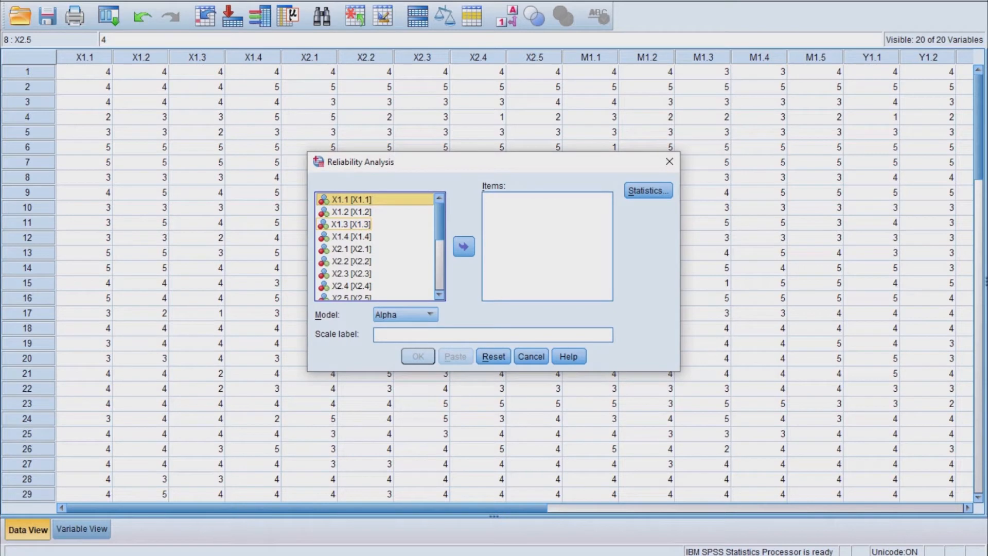
{"action": "key", "text": "ctrl+a"}
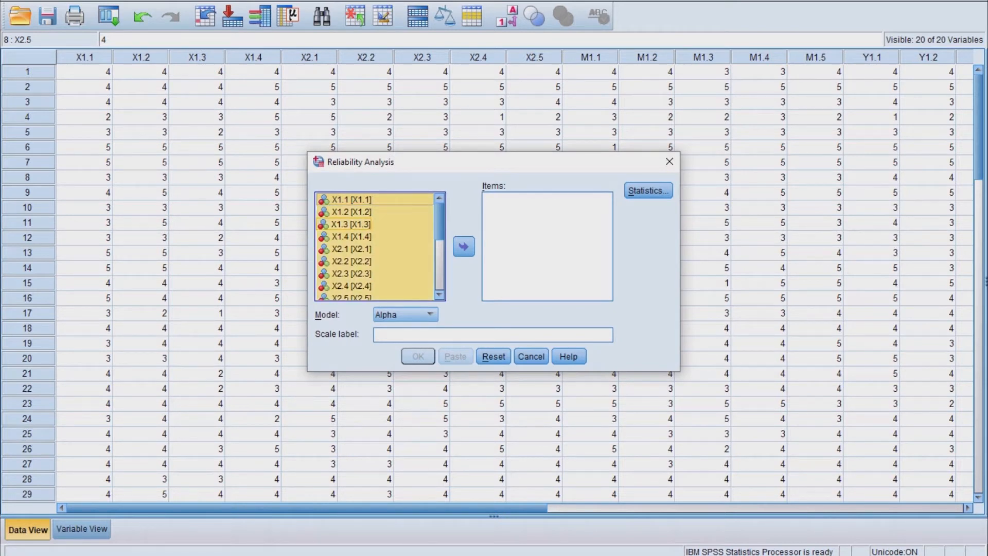
{"action": "scroll", "coordinate": [351, 224], "scroll_direction": "down", "scroll_amount": 5}
{"action": "left_click", "coordinate": [342, 293], "text": "ctrl"}
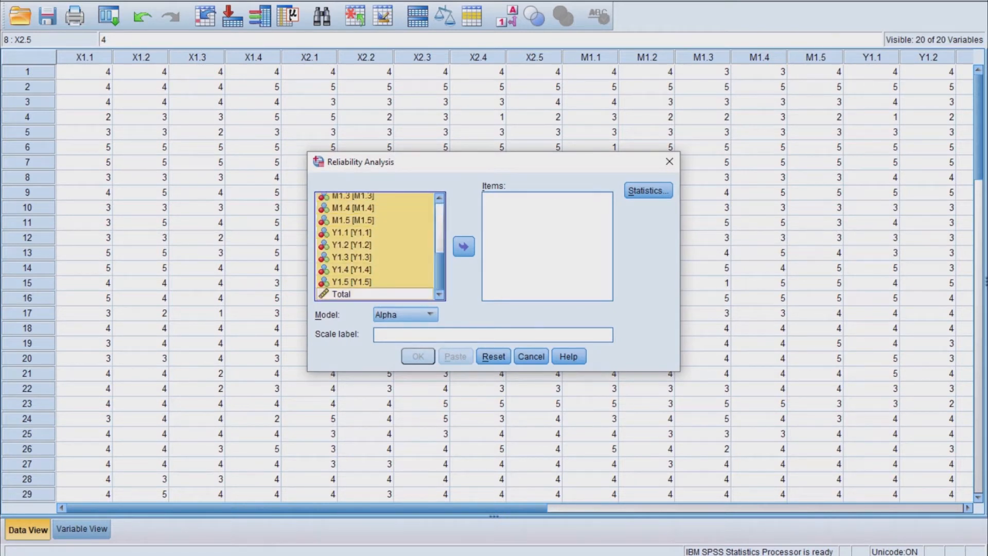
{"action": "left_click", "coordinate": [464, 246]}
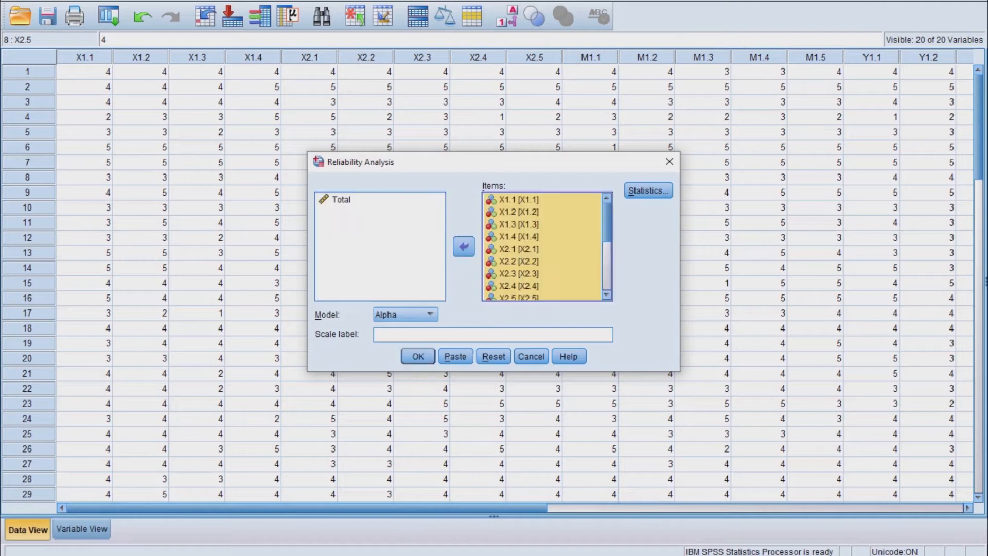
Request descriptives for item, scale and scale if item deleted, and run the reliability analysis.
{"action": "left_click", "coordinate": [648, 191]}
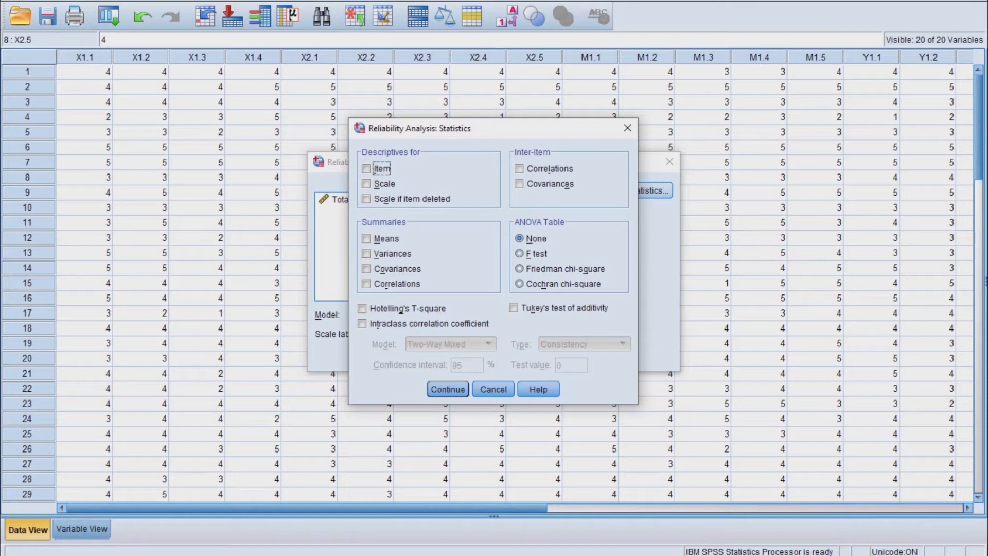
{"action": "left_click", "coordinate": [367, 169]}
{"action": "left_click", "coordinate": [367, 183]}
{"action": "left_click", "coordinate": [366, 199]}
{"action": "left_click", "coordinate": [448, 389]}
{"action": "left_click", "coordinate": [418, 356]}
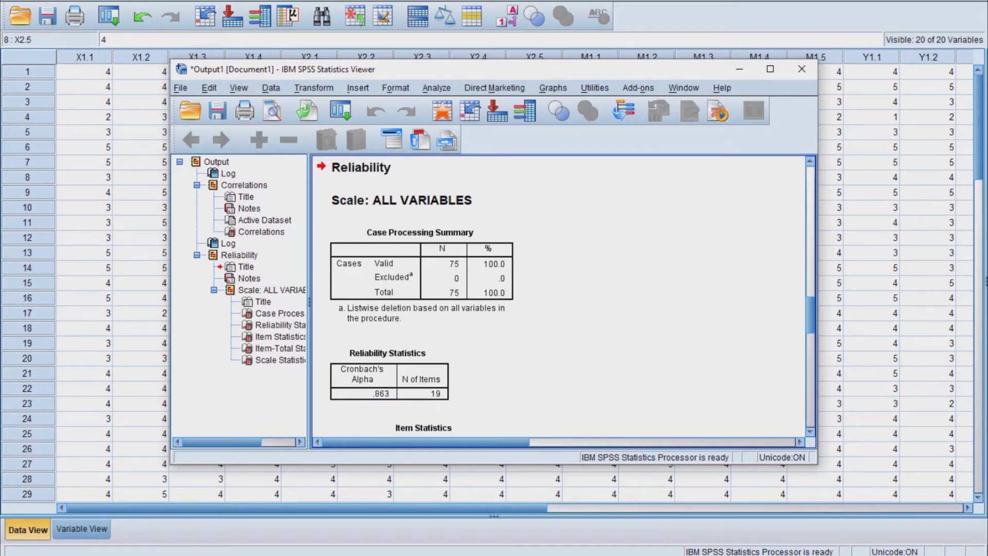
Examine the reliability output, then switch to the Word document and review the Uji Reliabilitas tables and their interpretation.
{"action": "scroll", "coordinate": [559, 200], "scroll_direction": "down", "scroll_amount": 5}
{"action": "scroll", "coordinate": [559, 200], "scroll_direction": "up", "scroll_amount": 10}
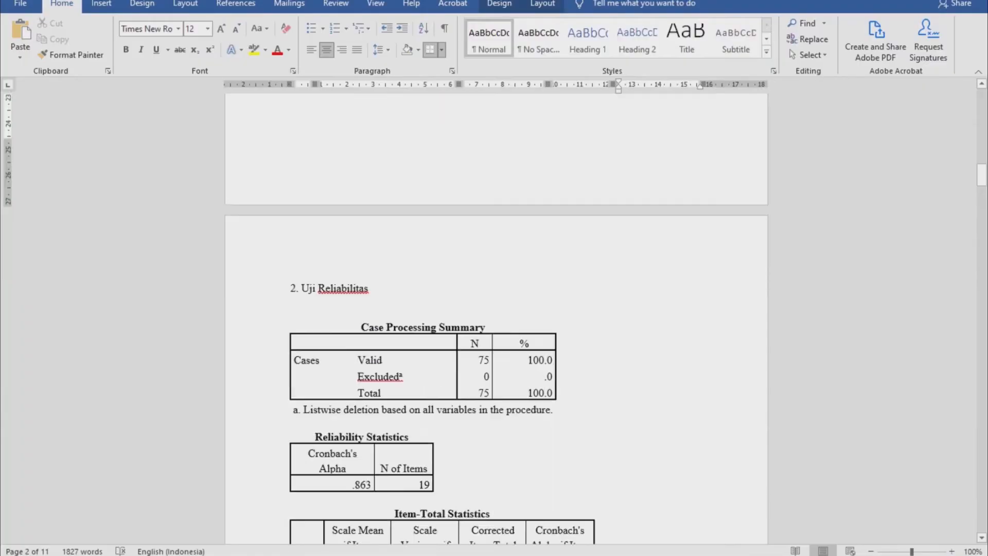
{"action": "scroll", "coordinate": [494, 308], "scroll_direction": "down", "scroll_amount": 3}
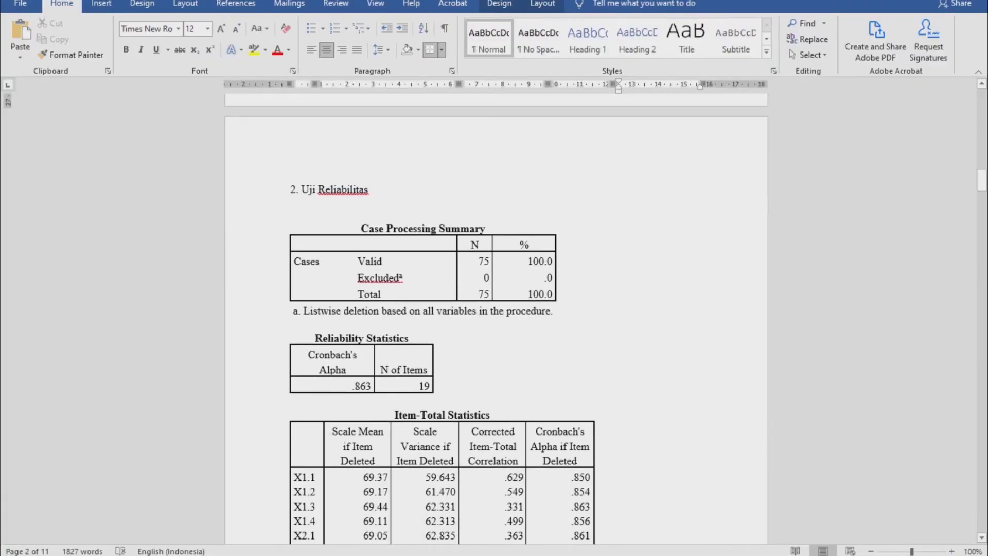
{"action": "scroll", "coordinate": [494, 308], "scroll_direction": "down", "scroll_amount": 13}
{"action": "scroll", "coordinate": [494, 309], "scroll_direction": "down", "scroll_amount": 8}
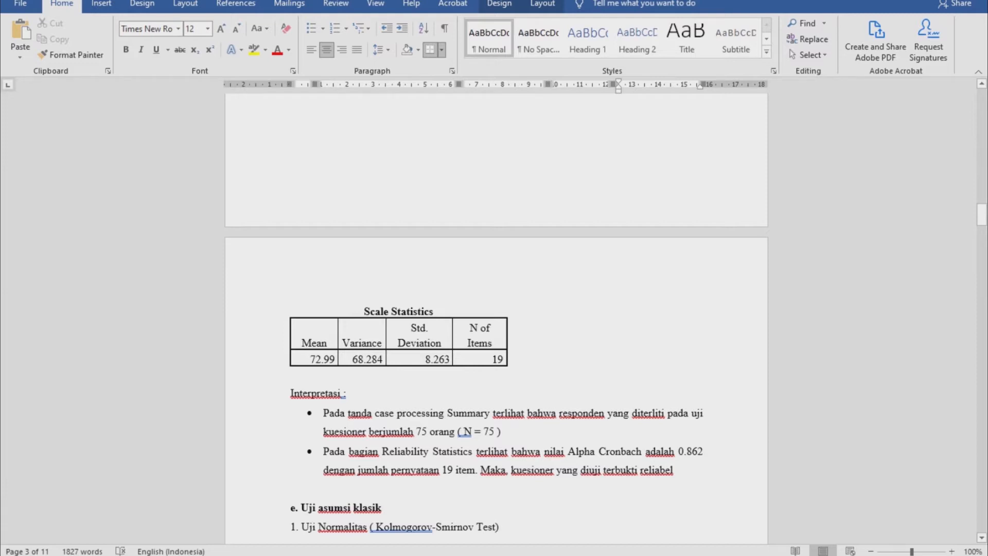
{"action": "scroll", "coordinate": [496, 320], "scroll_direction": "up", "scroll_amount": 10}
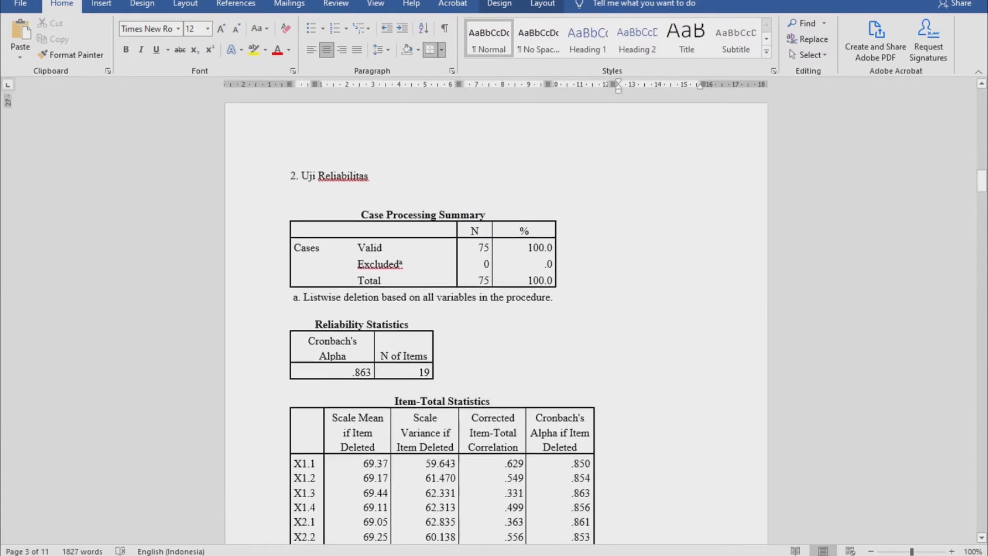
{"action": "double_click", "coordinate": [480, 294]}
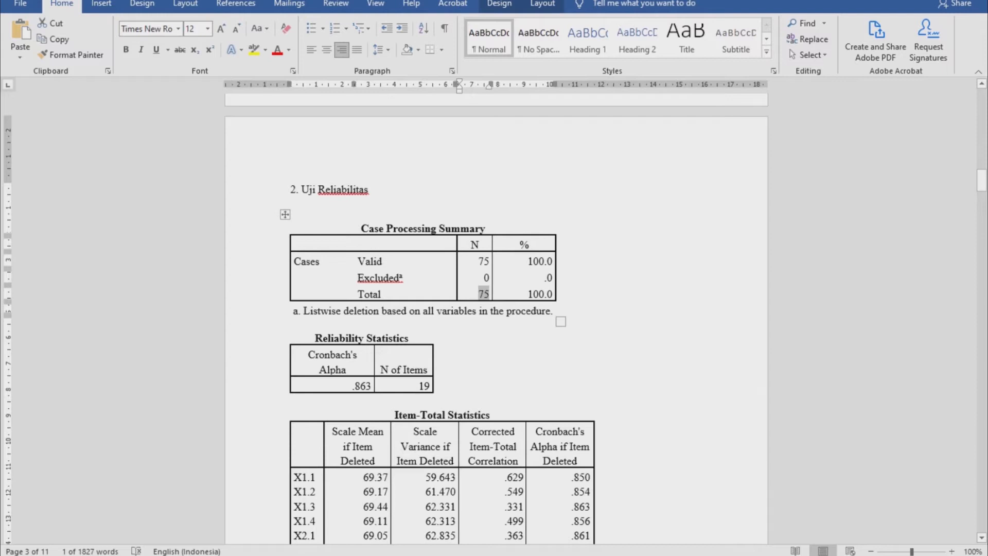
{"action": "scroll", "coordinate": [495, 319], "scroll_direction": "down", "scroll_amount": 10}
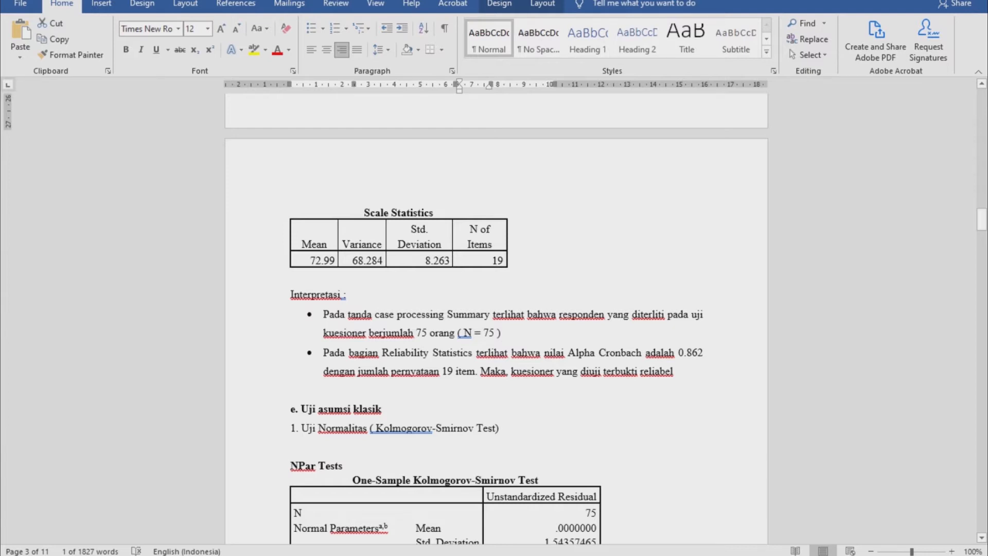
{"action": "left_click", "coordinate": [674, 371]}
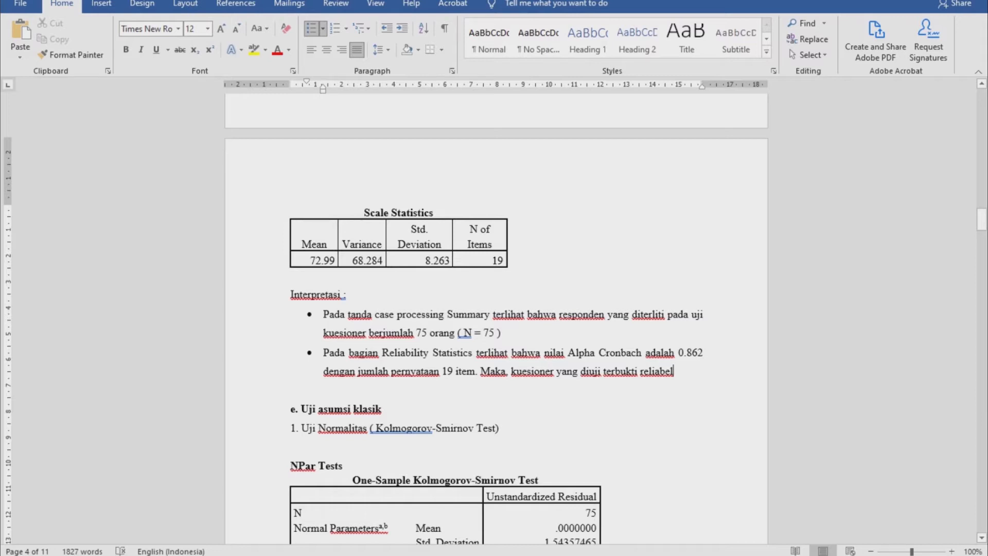
Switch to the browser slides and compare the Cronbach's Alpha in the Word interpretation with the Tingkat Reliabilitas table.
{"action": "key", "text": "alt+Tab"}
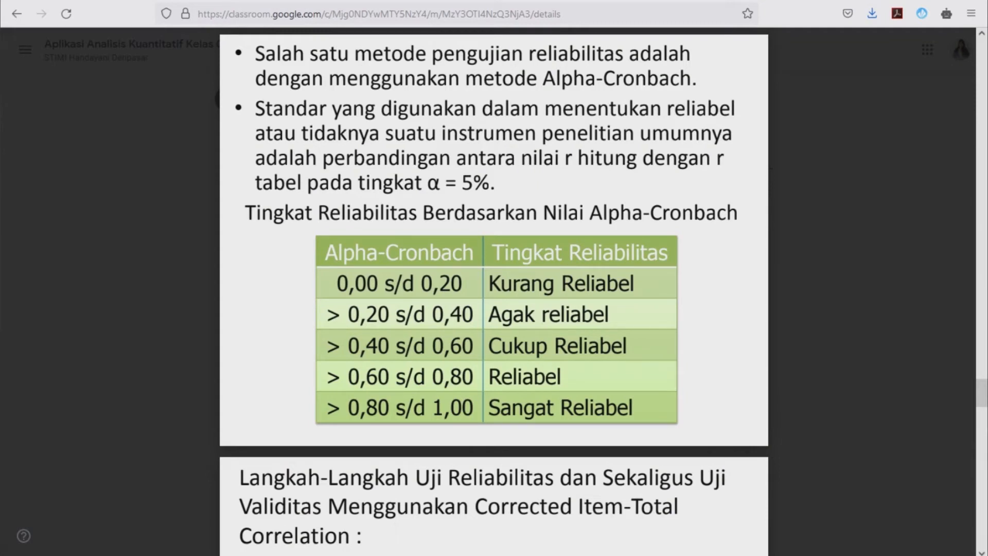
{"action": "key", "text": "alt+Tab"}
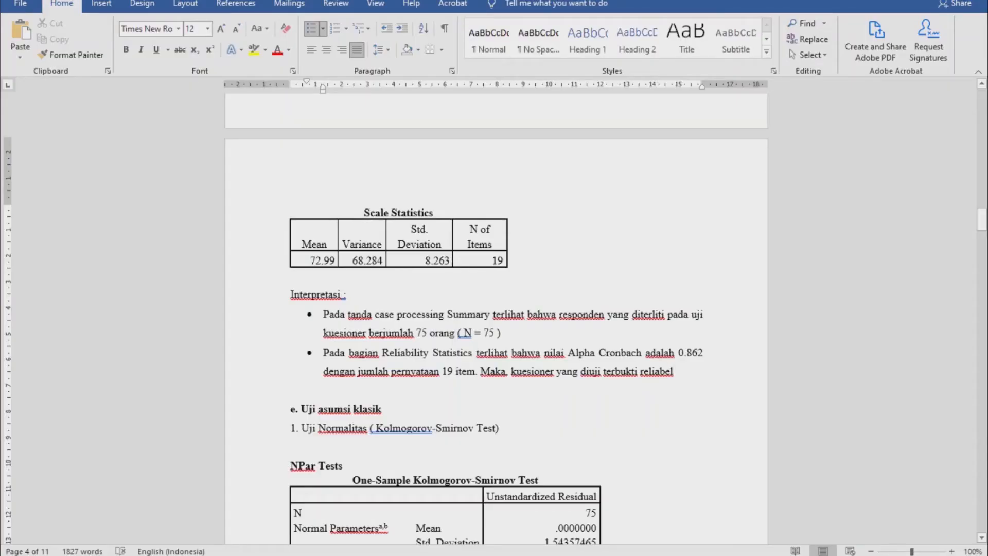
{"action": "key", "text": "alt+Tab"}
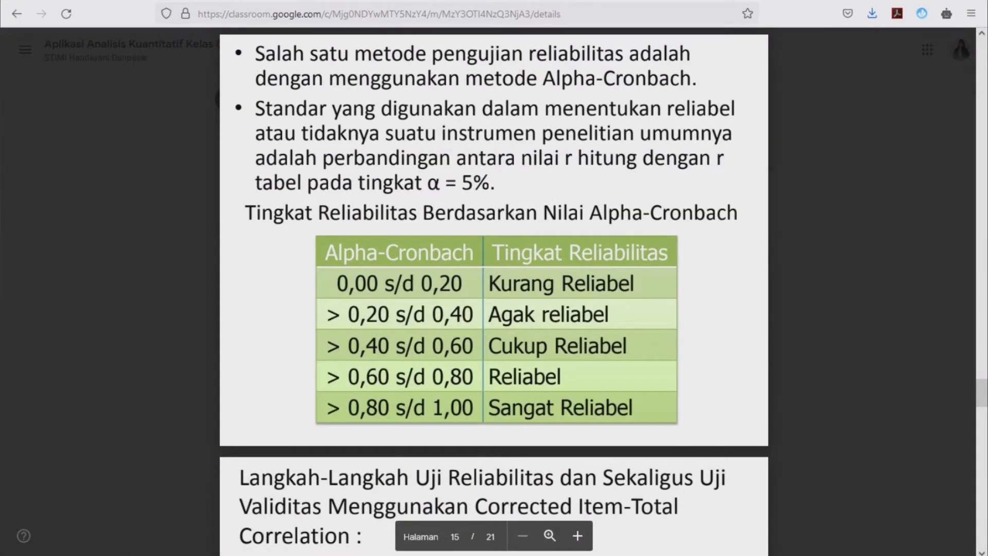
{"action": "left_click_drag", "start_coordinate": [348, 408], "coordinate": [473, 408]}
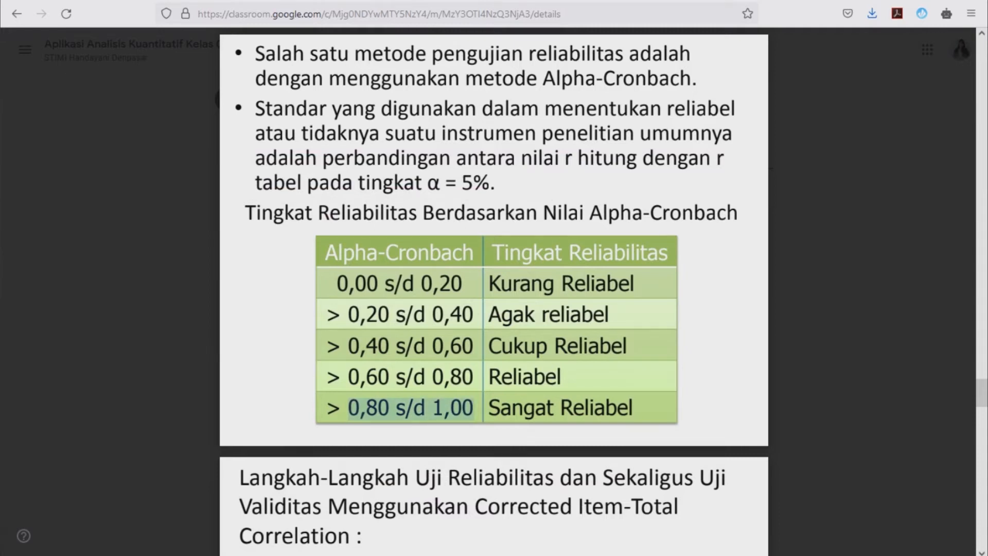
{"action": "left_click_drag", "start_coordinate": [473, 408], "coordinate": [633, 409]}
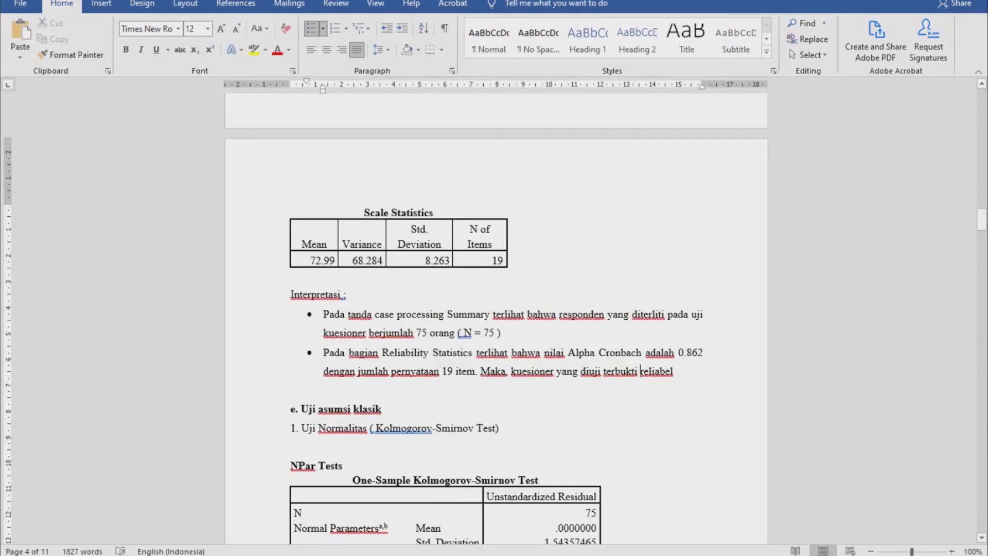
In the Word interpretation of the reliability test, change the conclusion to "terbukti sangat reliabel" and end it with a period.
{"action": "type", "text": "sangat"}
{"action": "key", "text": "End"}
{"action": "type", "text": "."}
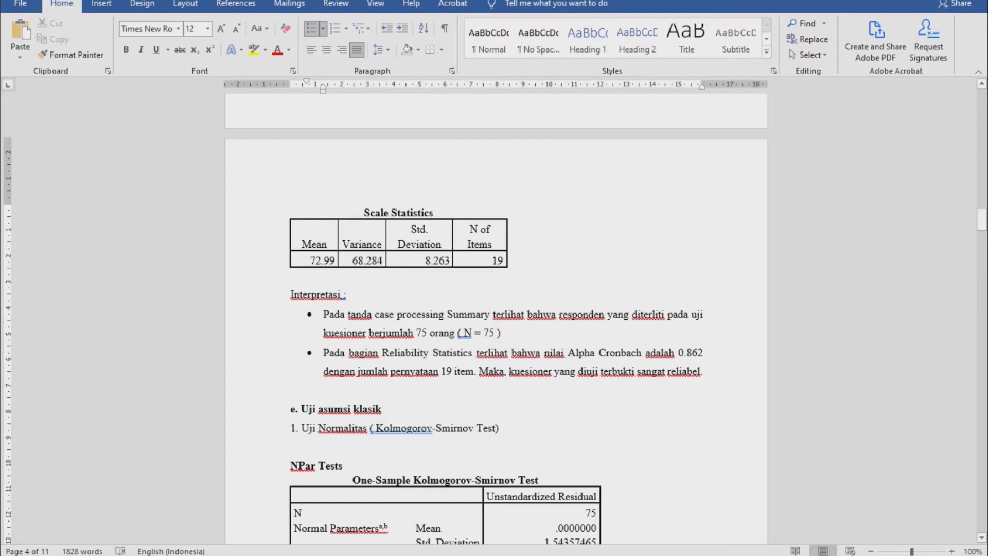
Switch to the empty SPSS data set, display its variable definitions, and consult the variable headings in the Excel questionnaire tabulation.
{"action": "scroll", "coordinate": [496, 314], "scroll_direction": "down", "scroll_amount": 1}
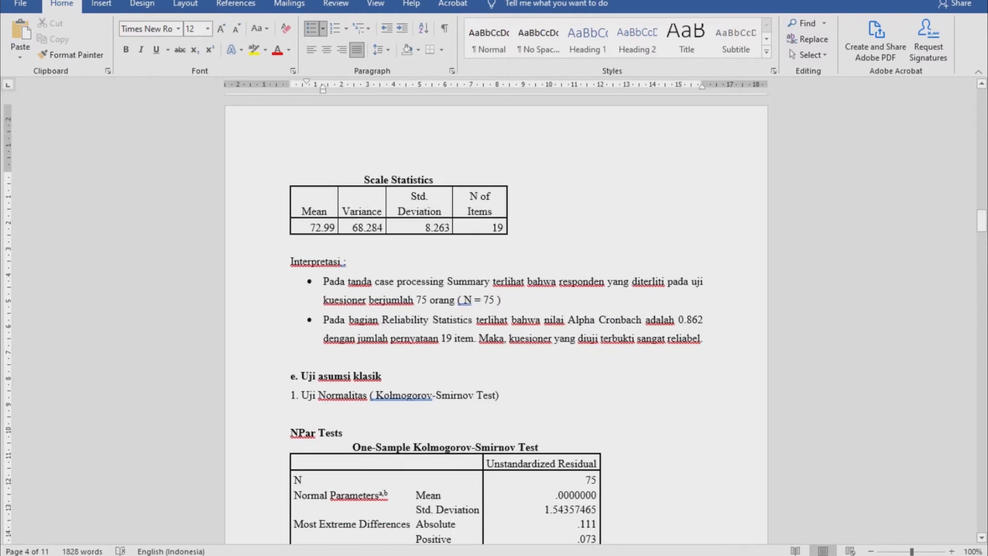
{"action": "mouse_move", "coordinate": [588, 555]}
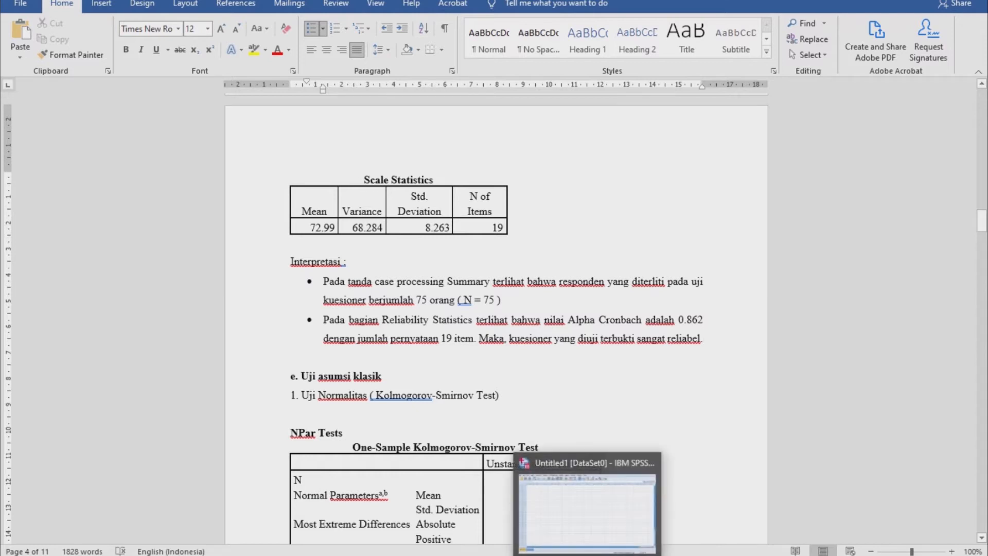
{"action": "left_click", "coordinate": [588, 507]}
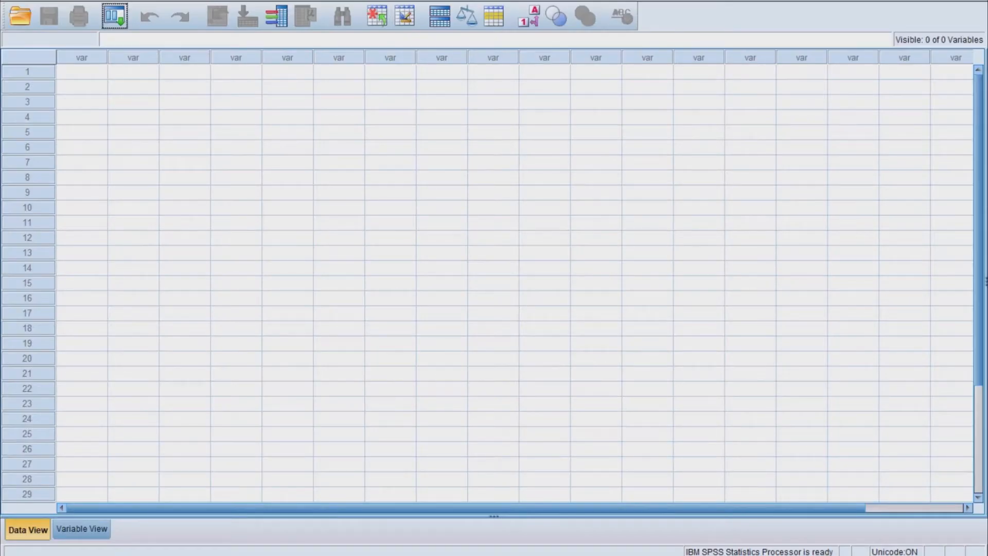
{"action": "left_click", "coordinate": [82, 528]}
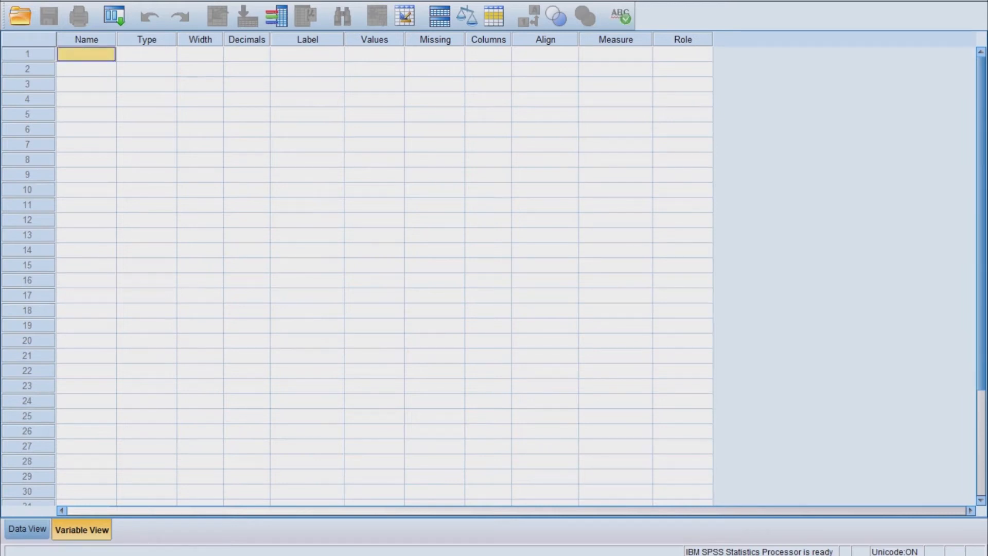
{"action": "mouse_move", "coordinate": [487, 555]}
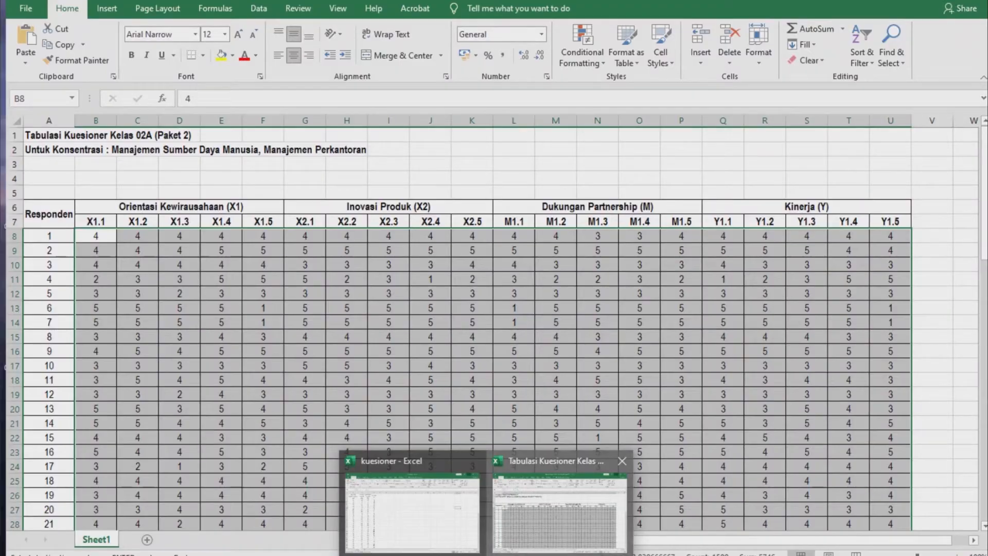
{"action": "left_click", "coordinate": [560, 512]}
{"action": "left_click", "coordinate": [509, 360]}
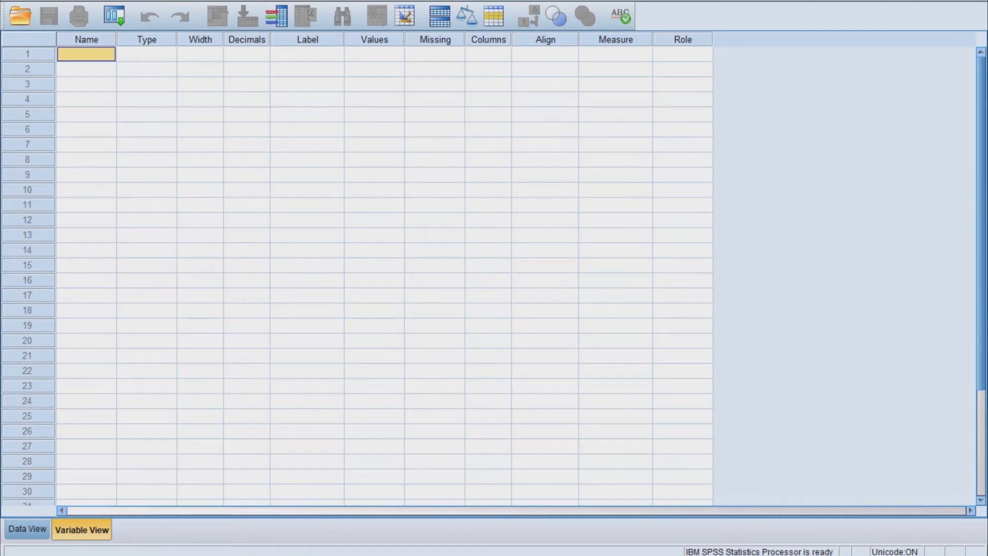
Define four variables named X1, X2, M and Y in the empty SPSS data set.
{"action": "type", "text": "X1"}
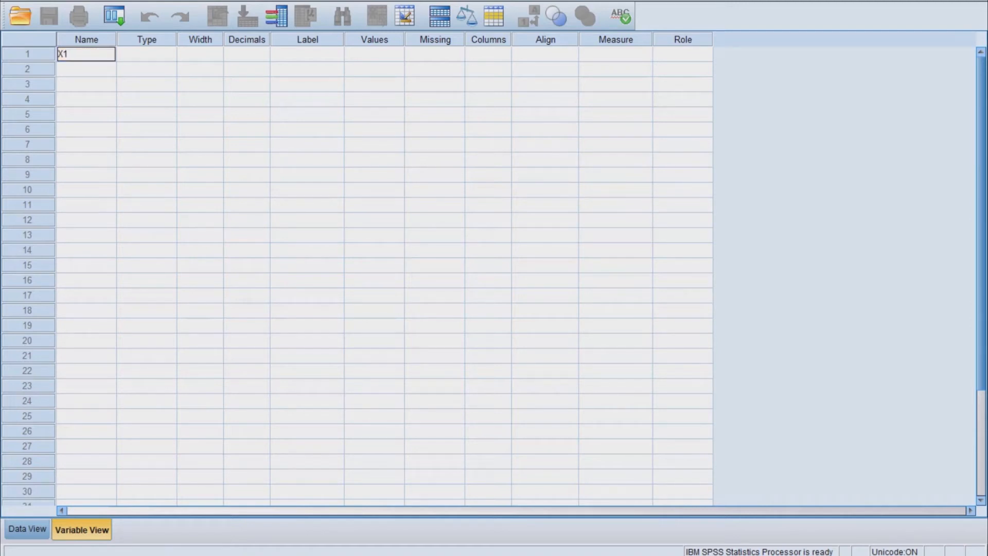
{"action": "key", "text": "Return"}
{"action": "type", "text": "X2"}
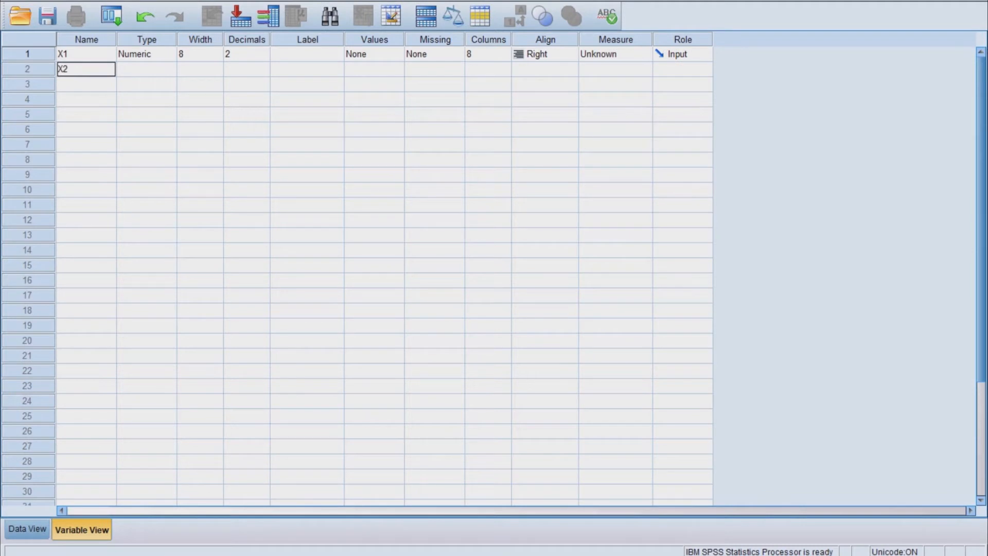
{"action": "key", "text": "Return"}
{"action": "type", "text": "M"}
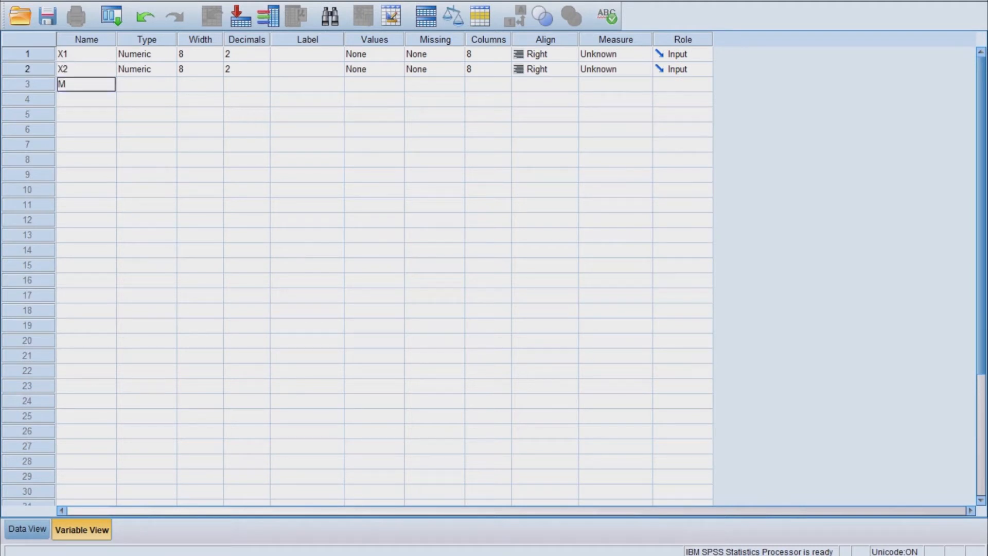
{"action": "key", "text": "Return"}
{"action": "type", "text": "Y"}
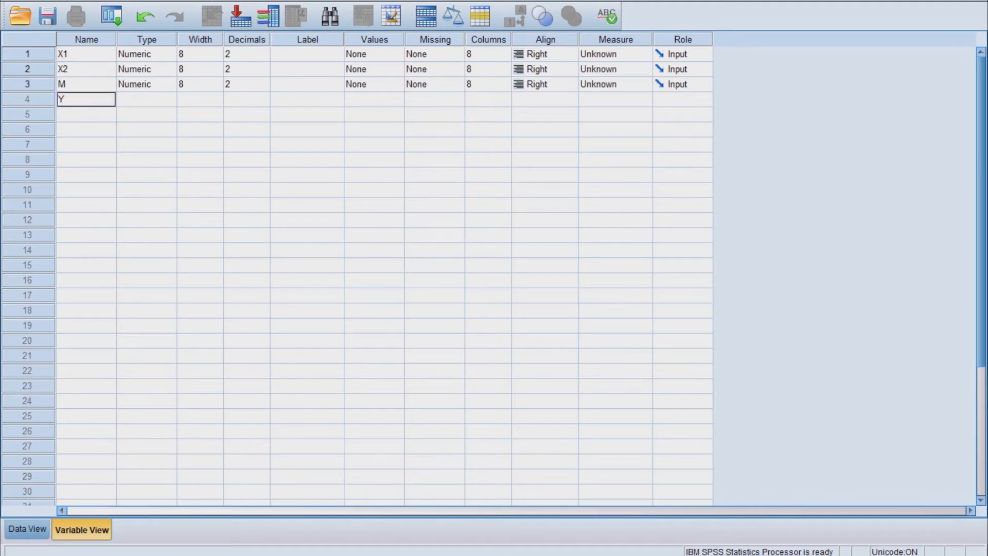
{"action": "key", "text": "Return"}
Widen the Label column and label the variable X1 "Orientasi kewirausahaan".
{"action": "left_click", "coordinate": [307, 54]}
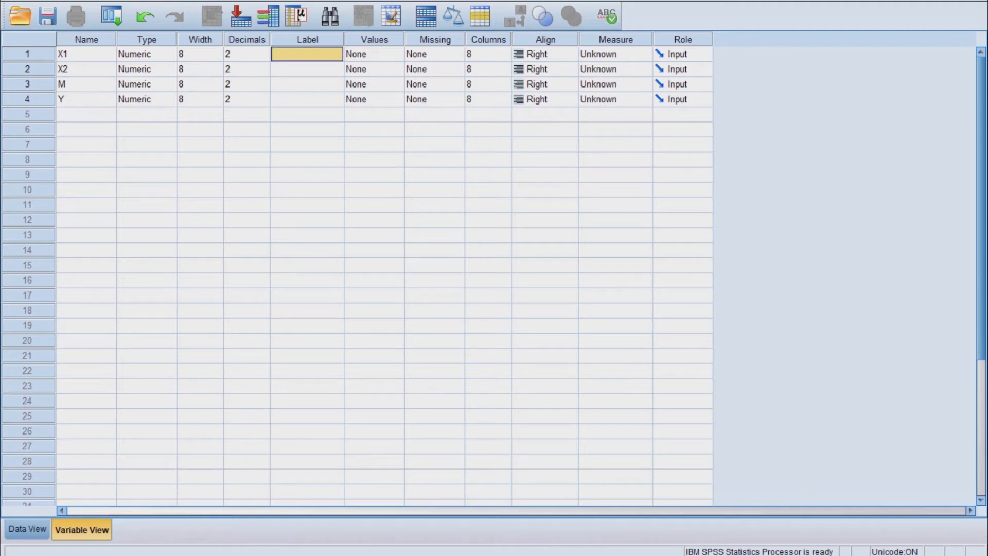
{"action": "left_click_drag", "start_coordinate": [344, 39], "coordinate": [396, 39]}
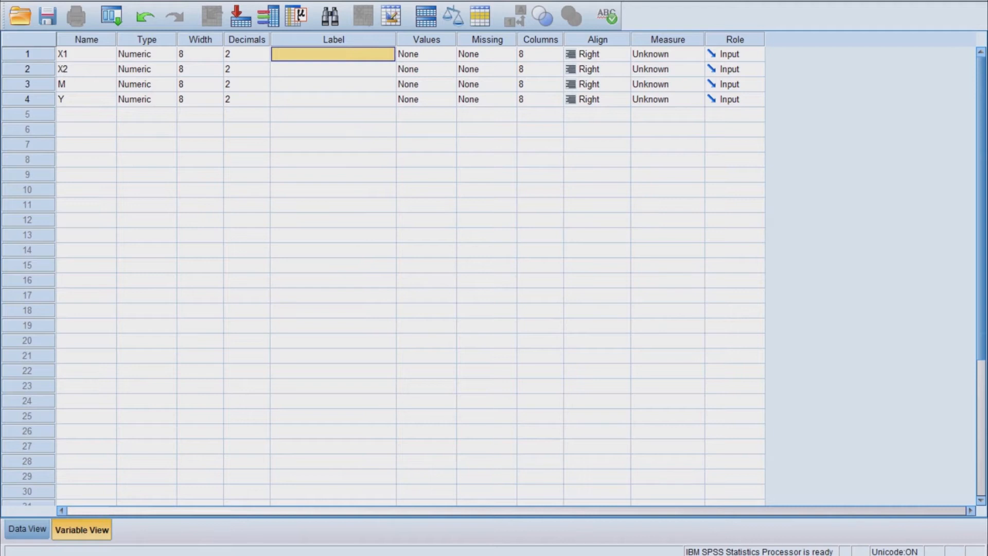
{"action": "type", "text": "Orientasi"}
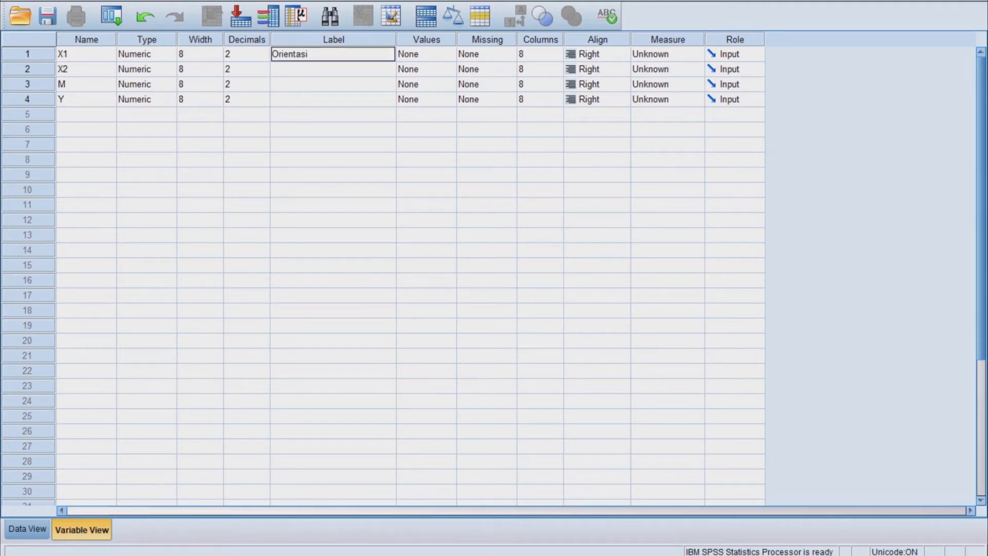
{"action": "type", "text": " ker"}
{"action": "type", "text": "wiraus"}
{"action": "type", "text": "ahaan"}
{"action": "key", "text": "Return"}
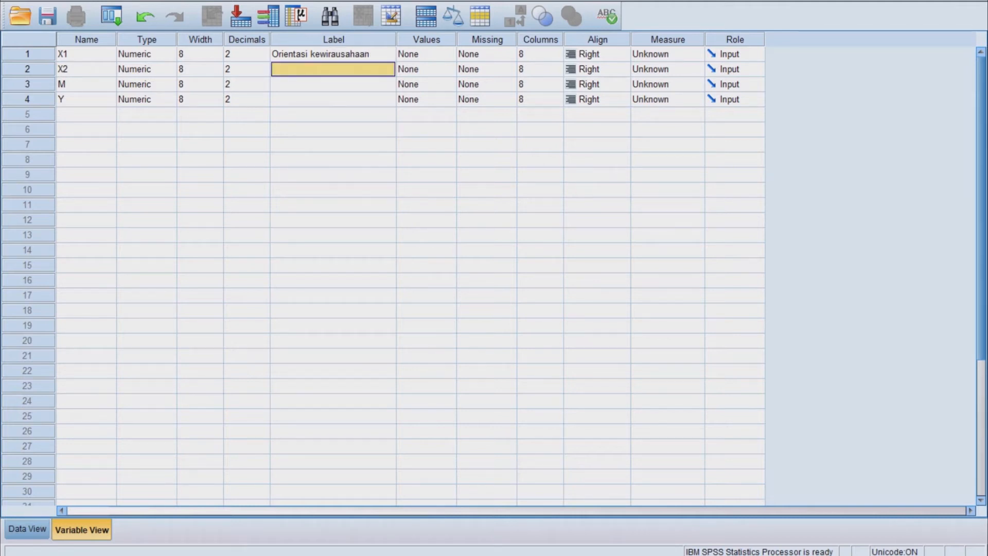
Label the variable X2 "Inovasi produk", M "Dukungan Partner" and Y "Kinerja".
{"action": "type", "text": "Ino"}
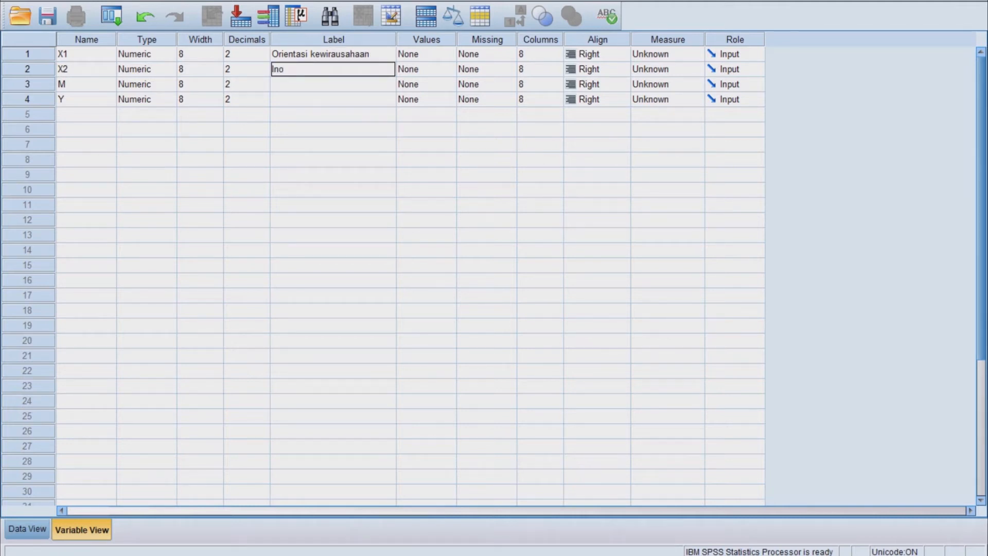
{"action": "type", "text": "vasi produk"}
{"action": "key", "text": "Return"}
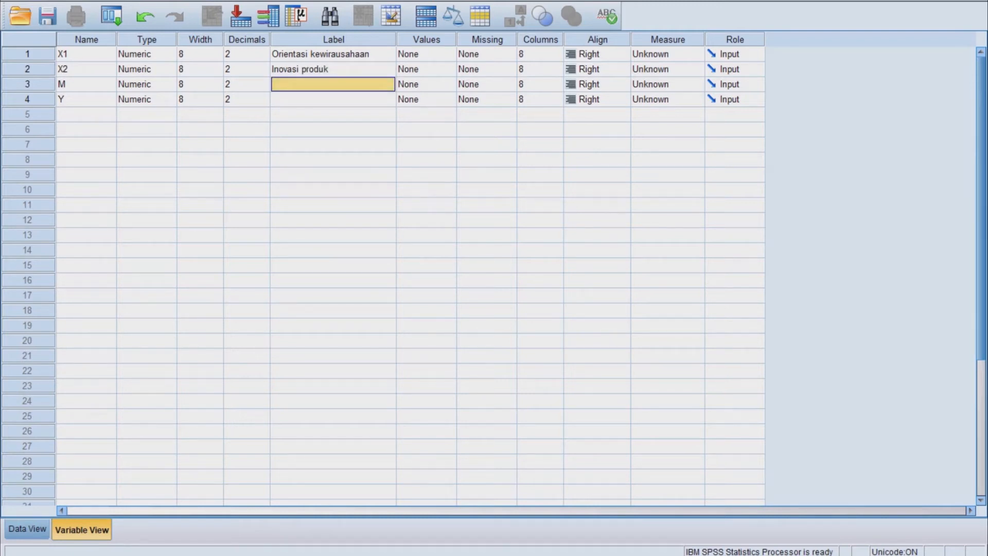
{"action": "type", "text": "Dukungan"}
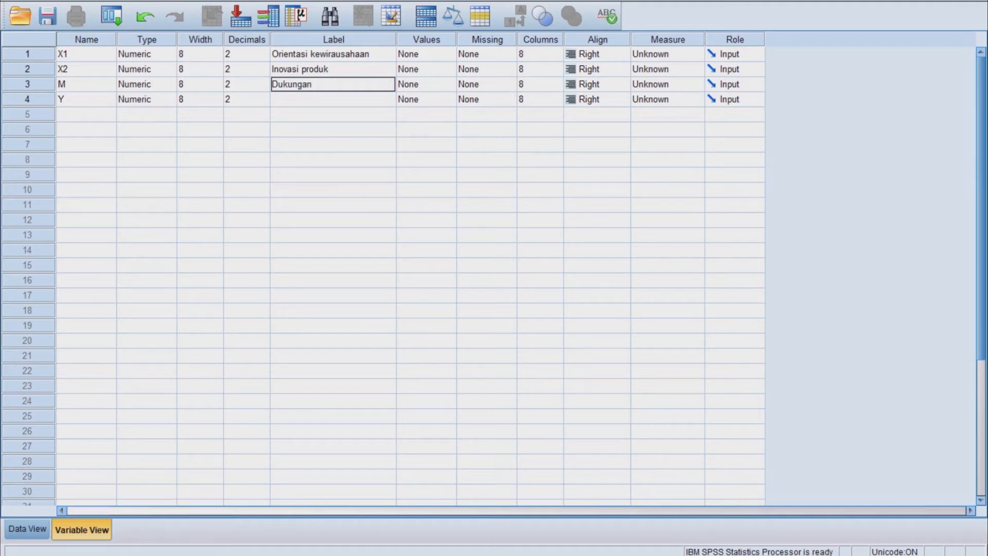
{"action": "type", "text": " Partner"}
{"action": "key", "text": "Return"}
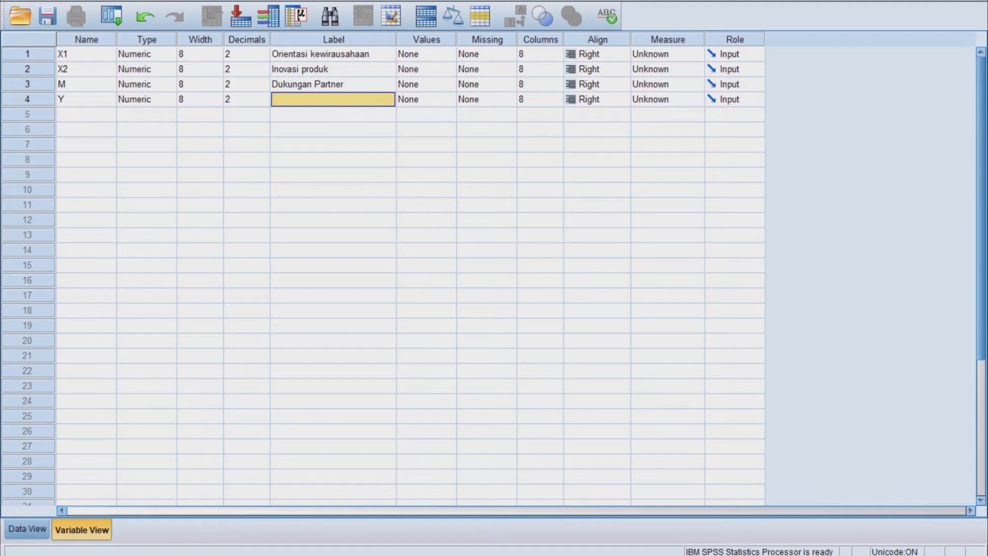
{"action": "type", "text": "Kinerja"}
{"action": "left_click", "coordinate": [419, 175]}
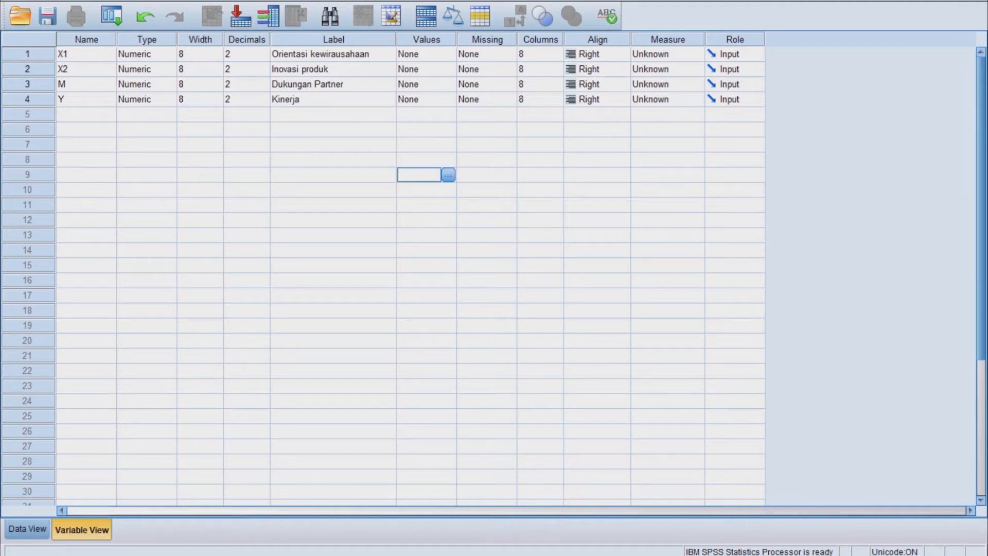
Set the decimals of all four variables X1, X2, M and Y to 0.
{"action": "left_click", "coordinate": [242, 54]}
{"action": "type", "text": "0"}
{"action": "left_click", "coordinate": [243, 69]}
{"action": "type", "text": "0"}
{"action": "left_click", "coordinate": [243, 84]}
{"action": "type", "text": "0"}
{"action": "left_click", "coordinate": [243, 100]}
{"action": "type", "text": "0"}
{"action": "left_click", "coordinate": [333, 115]}
{"action": "left_click", "coordinate": [333, 99]}
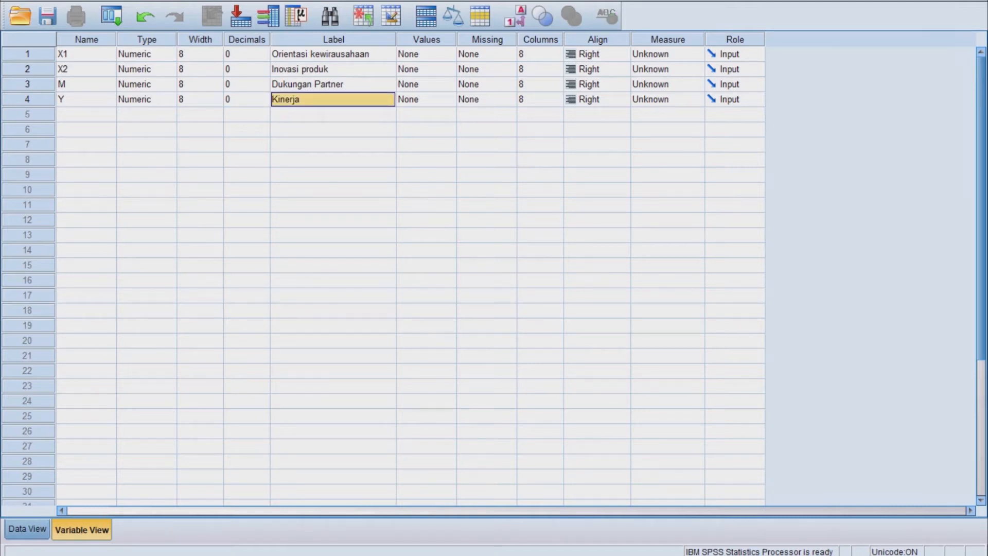
Copy all X1, X2, M and Y values without headings from the Excel workbook "kuesioner" into the SPSS data grid, starting at X1's first case.
{"action": "left_click", "coordinate": [27, 529]}
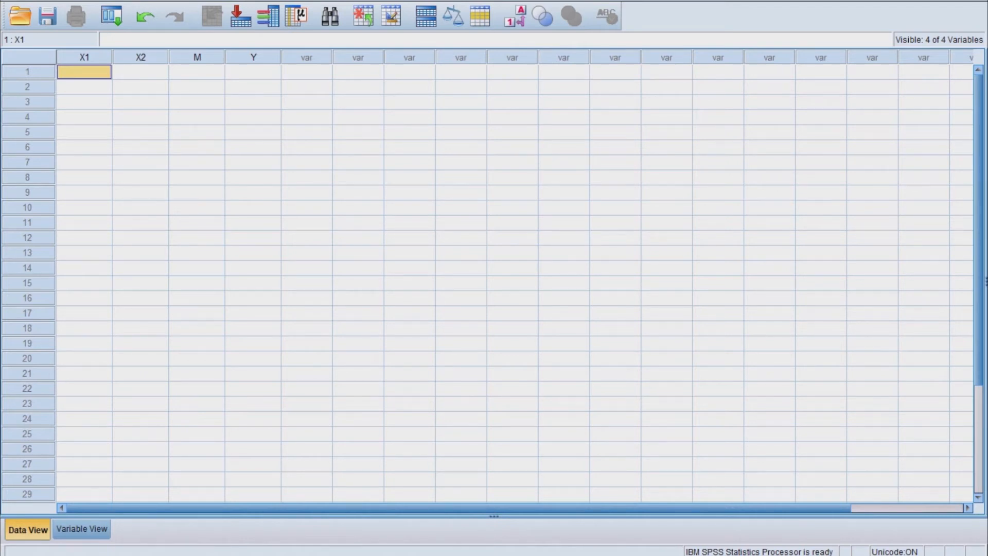
{"action": "mouse_move", "coordinate": [488, 555]}
{"action": "left_click", "coordinate": [565, 510]}
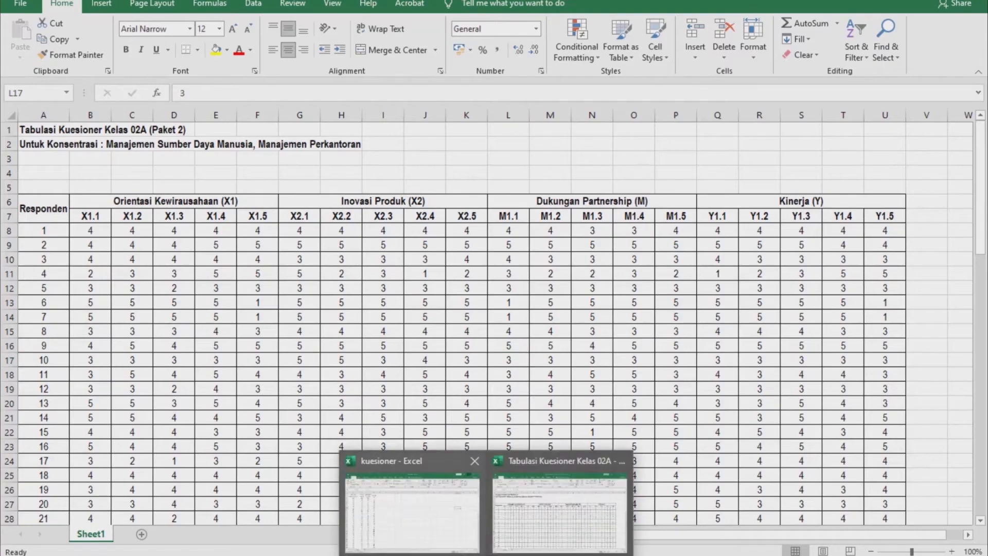
{"action": "left_click", "coordinate": [409, 476]}
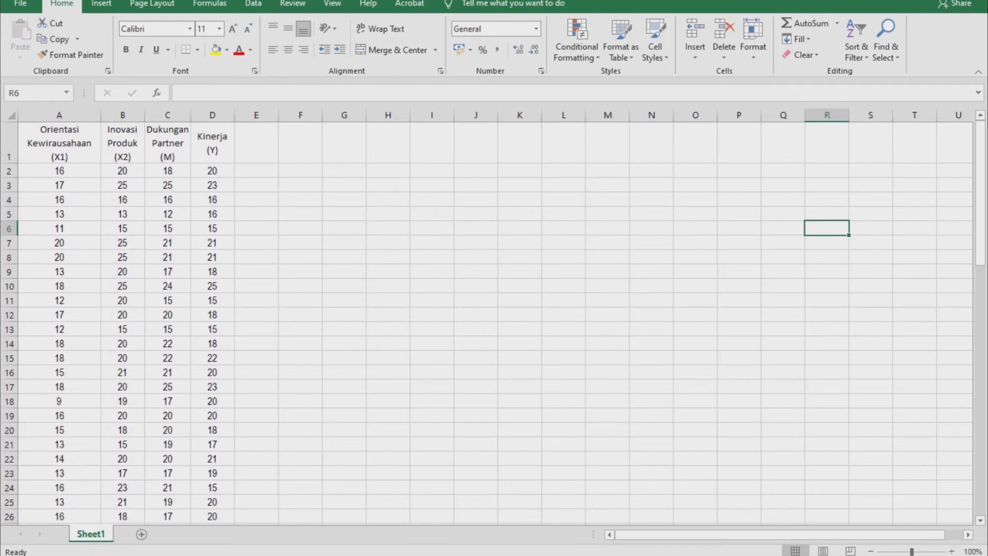
{"action": "left_click_drag", "start_coordinate": [59, 171], "coordinate": [212, 475]}
{"action": "key", "text": "ctrl+c"}
{"action": "scroll", "coordinate": [123, 319], "scroll_direction": "up", "scroll_amount": 17}
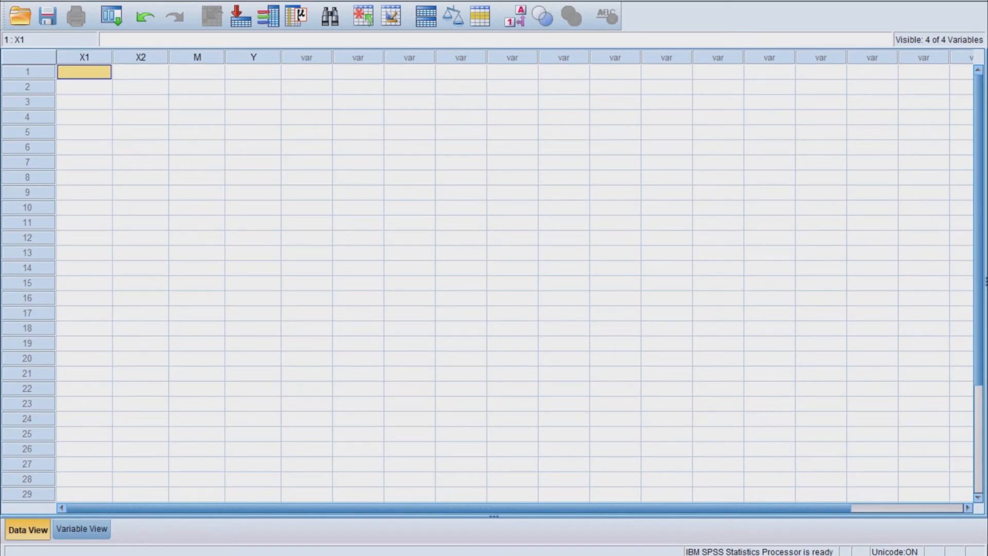
{"action": "key", "text": "ctrl+v"}
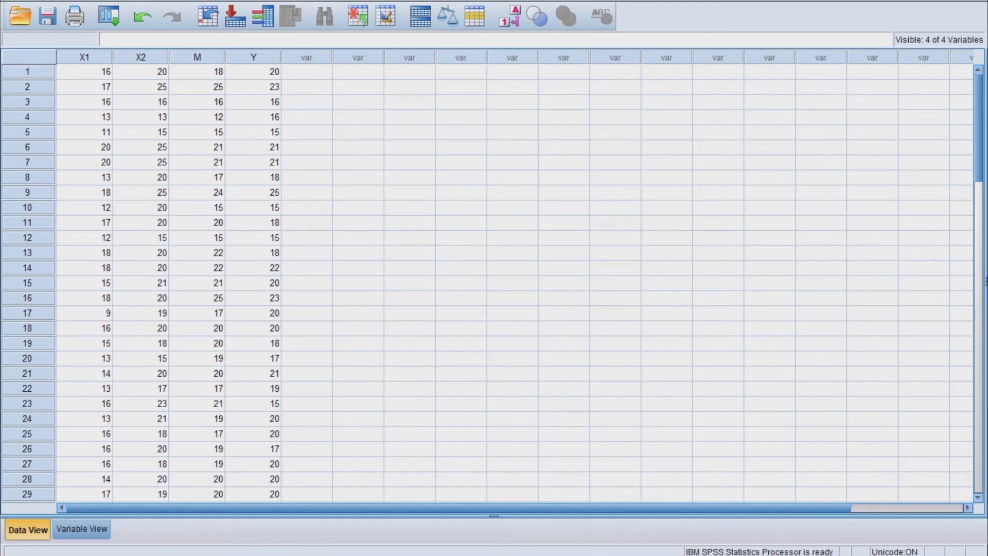
{"action": "left_click", "coordinate": [308, 72]}
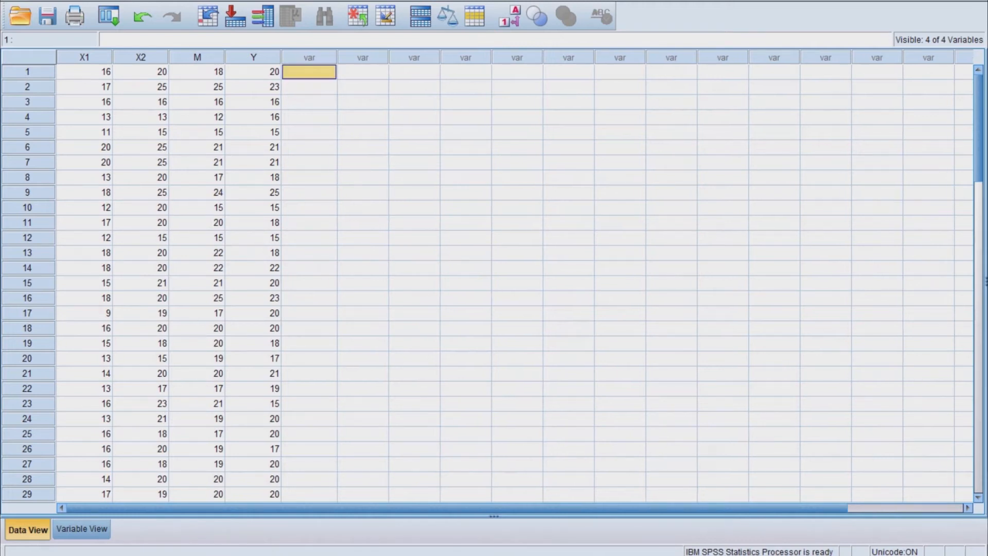
Set up a linear regression with Kinerja [Y] as dependent and Orientasi kewirausahaan [X1], Inovasi produk [X2] and Dukungan Partner [M] as independent variables.
{"action": "left_click", "coordinate": [194, 1]}
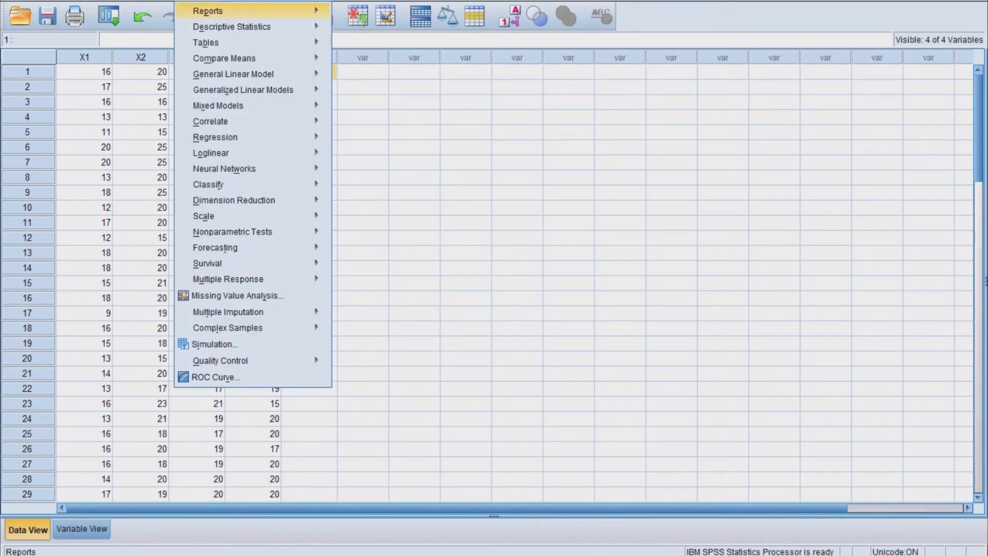
{"action": "mouse_move", "coordinate": [215, 137]}
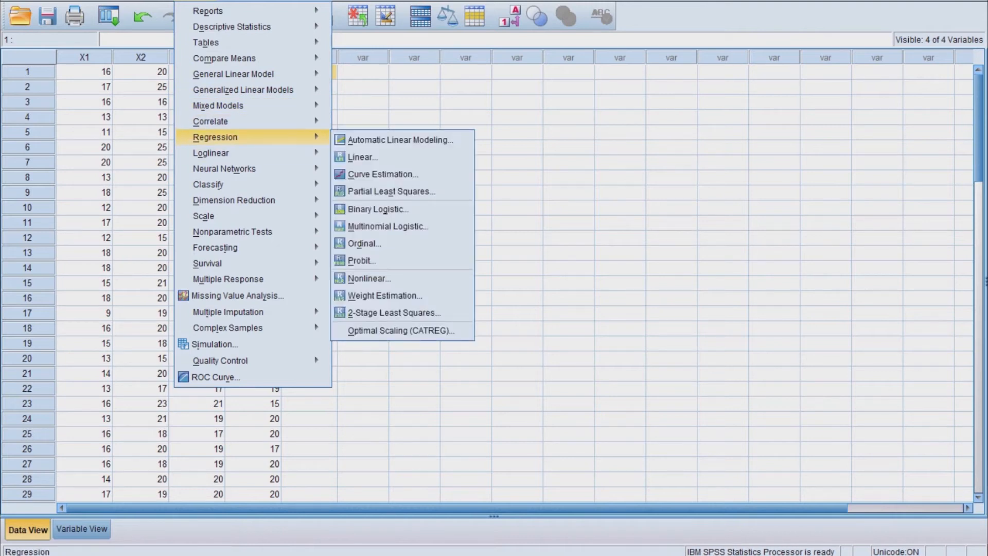
{"action": "left_click", "coordinate": [362, 157]}
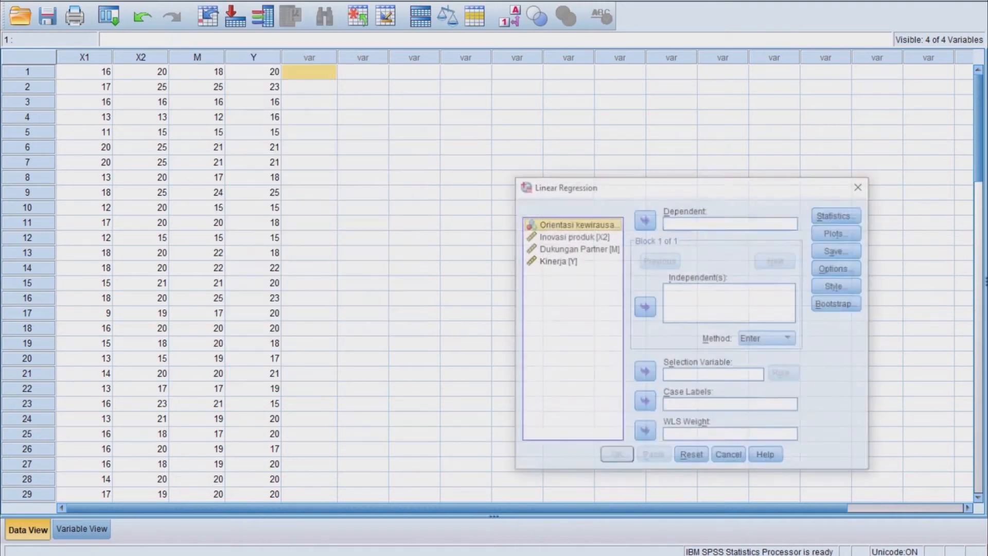
{"action": "left_click", "coordinate": [557, 261]}
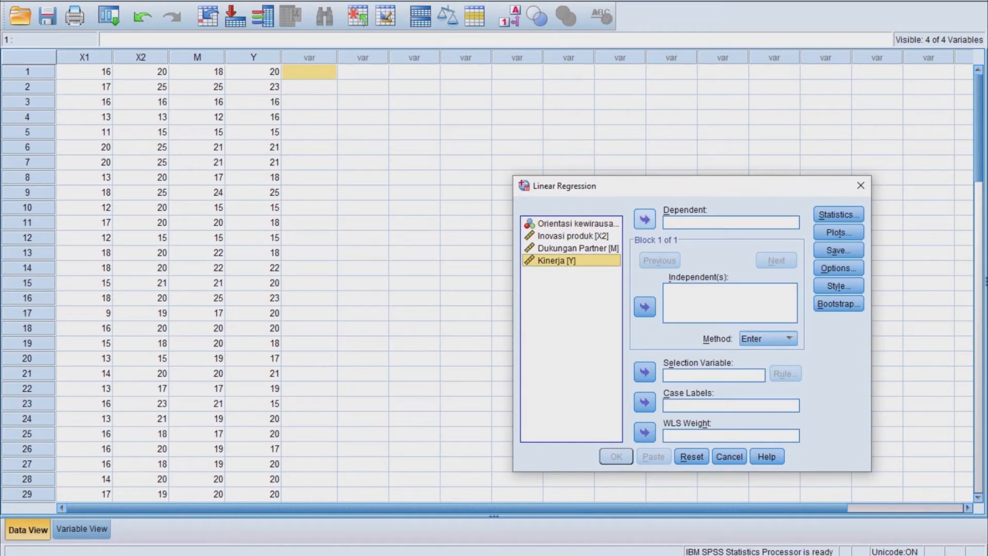
{"action": "left_click", "coordinate": [644, 220]}
{"action": "left_click", "coordinate": [572, 236]}
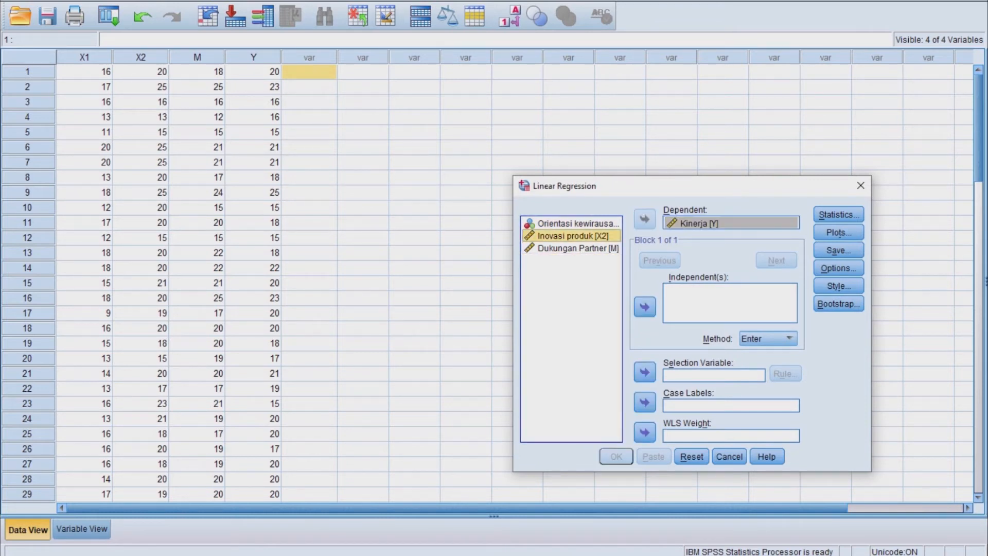
{"action": "left_click", "coordinate": [573, 224]}
{"action": "left_click", "coordinate": [573, 237], "text": "shift"}
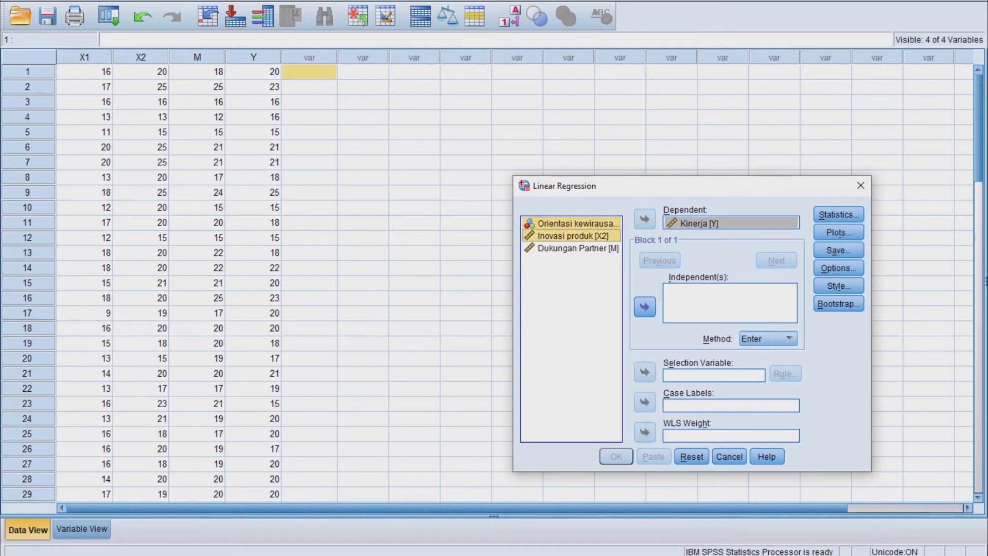
{"action": "left_click", "coordinate": [573, 248], "text": "shift"}
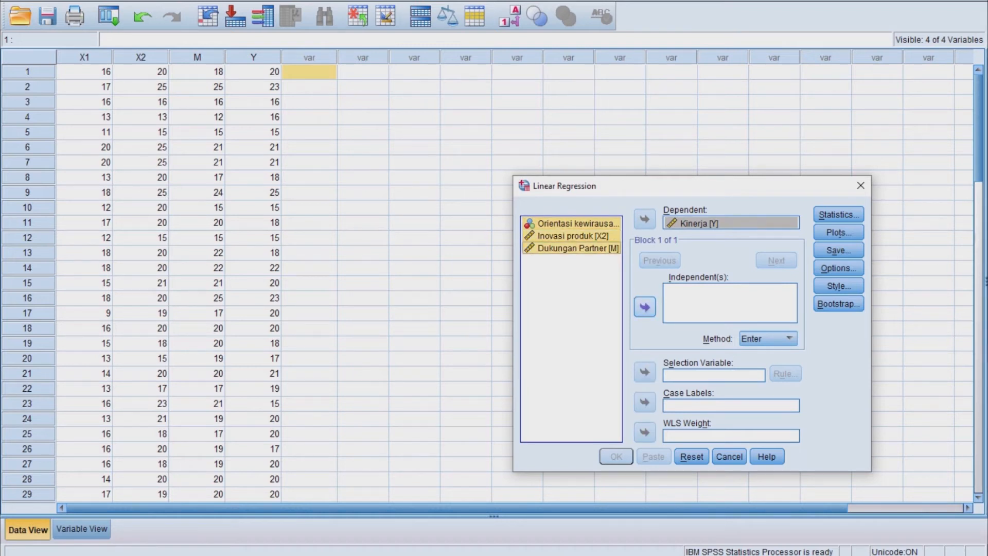
{"action": "left_click", "coordinate": [646, 307]}
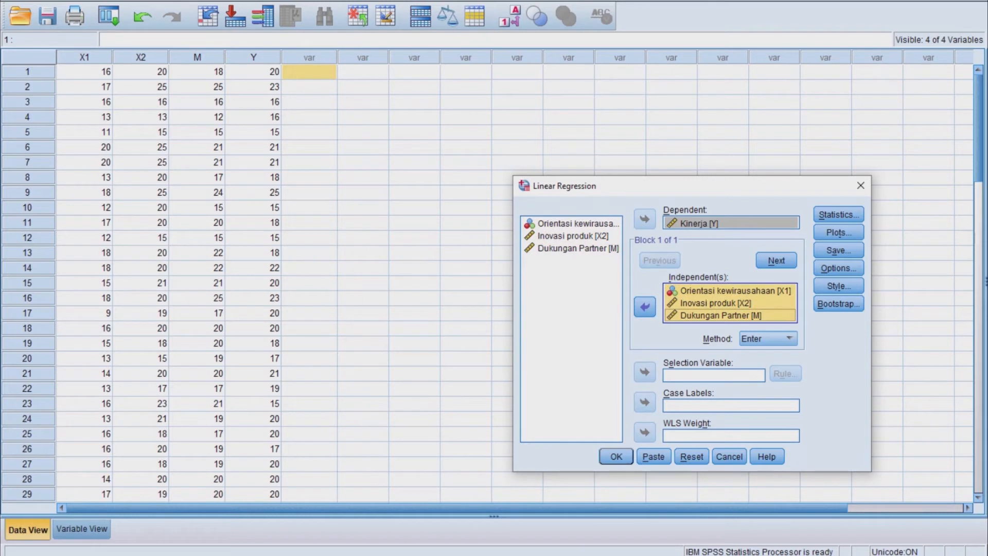
Run the regression with unstandardized residuals saved, and check the new residual column in the data set.
{"action": "left_click", "coordinate": [836, 251]}
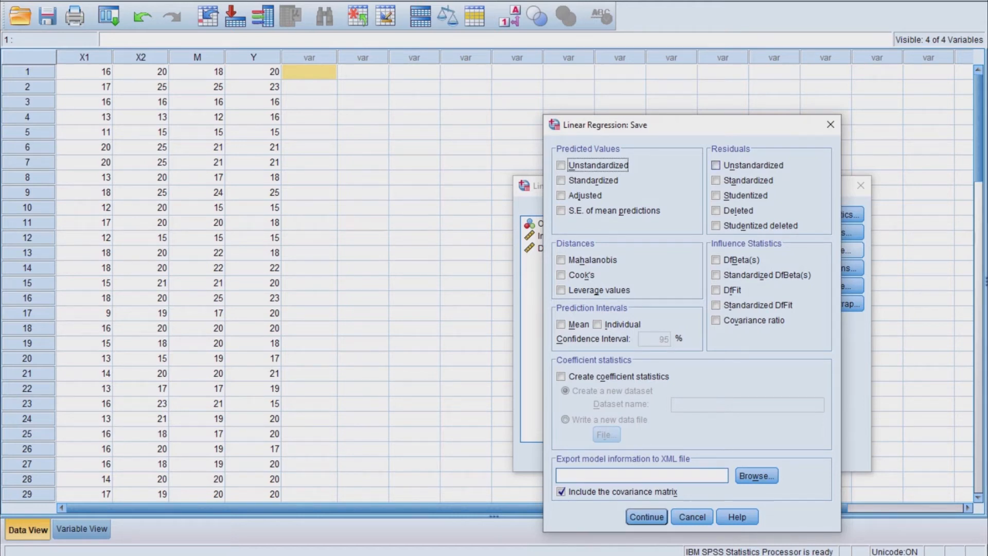
{"action": "left_click", "coordinate": [716, 165]}
{"action": "left_click", "coordinate": [647, 516]}
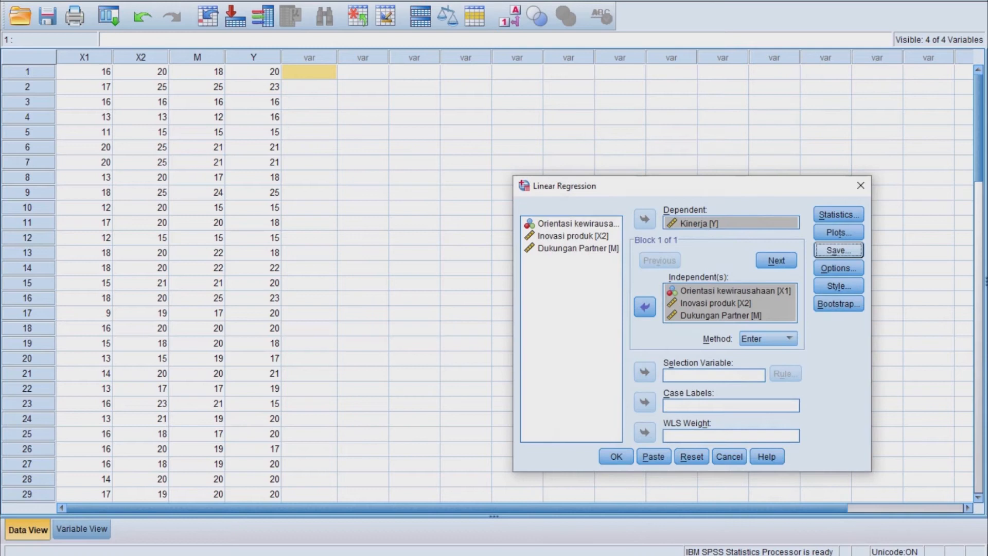
{"action": "left_click", "coordinate": [616, 456]}
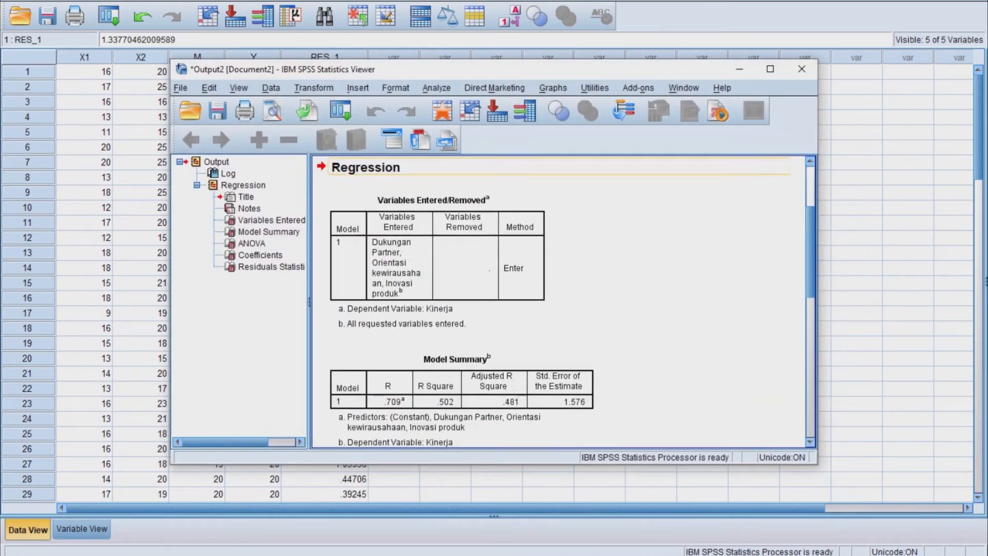
{"action": "left_click", "coordinate": [740, 69]}
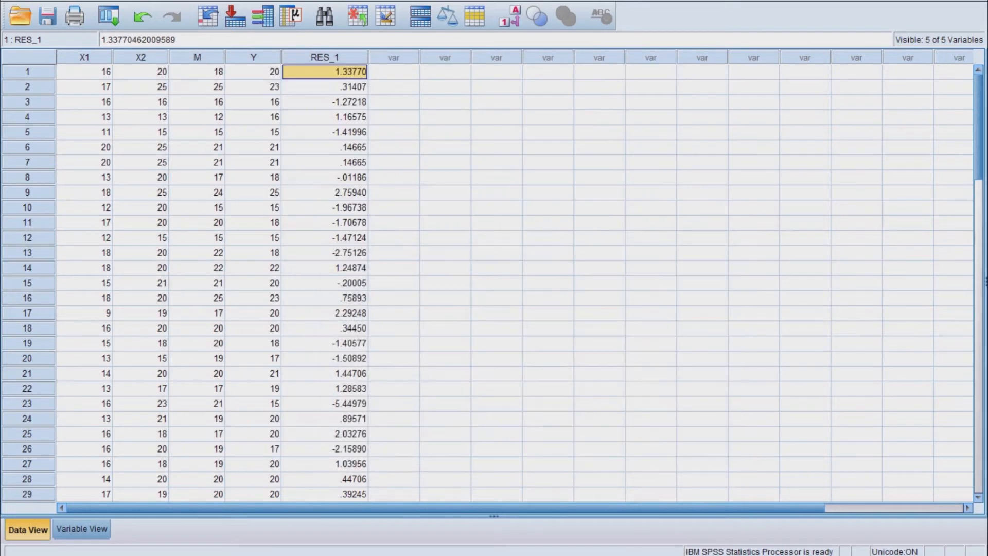
{"action": "left_click", "coordinate": [394, 72]}
{"action": "left_click", "coordinate": [324, 57]}
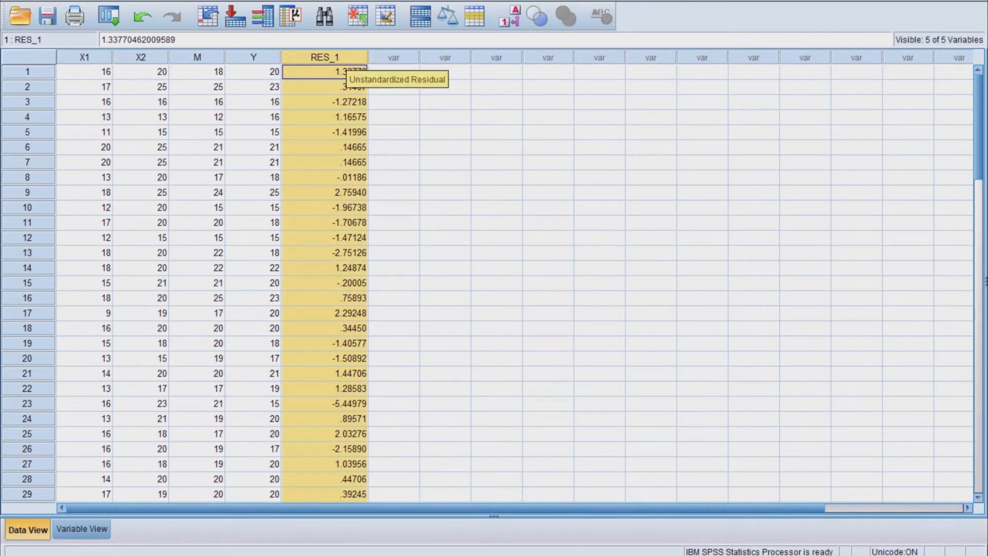
{"action": "left_click", "coordinate": [394, 72]}
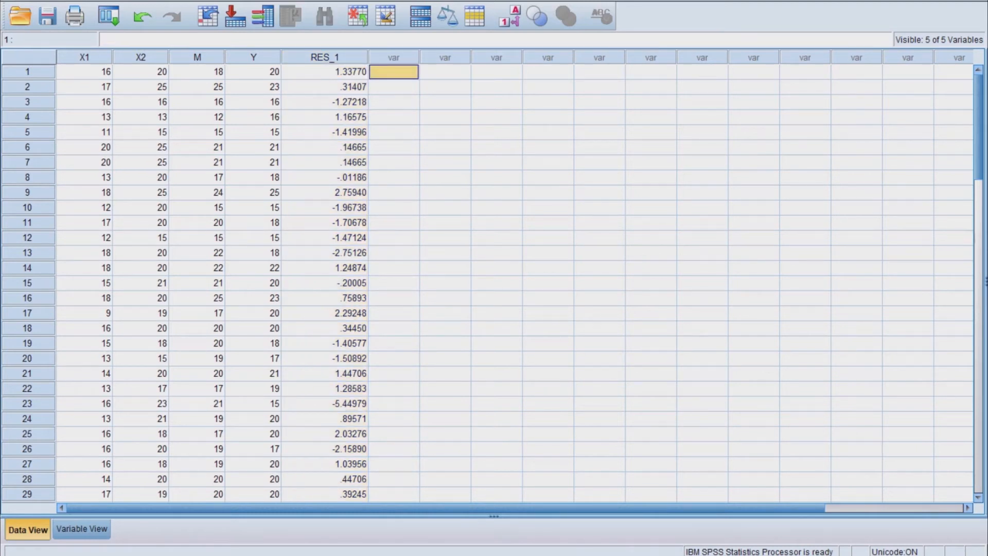
Run a one-sample Kolmogorov-Smirnov test of the unstandardized residual against the normal distribution.
{"action": "left_click", "coordinate": [195, 0]}
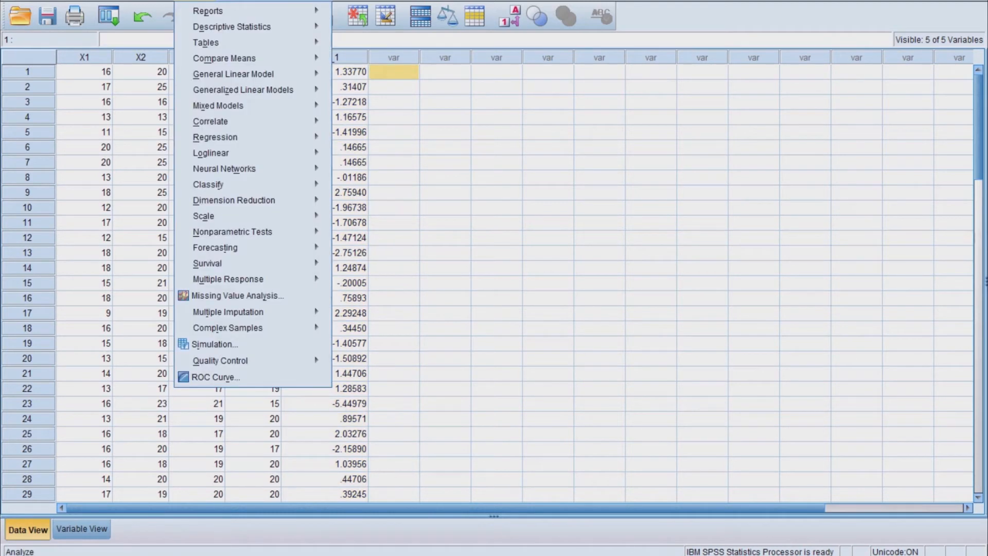
{"action": "mouse_move", "coordinate": [232, 232]}
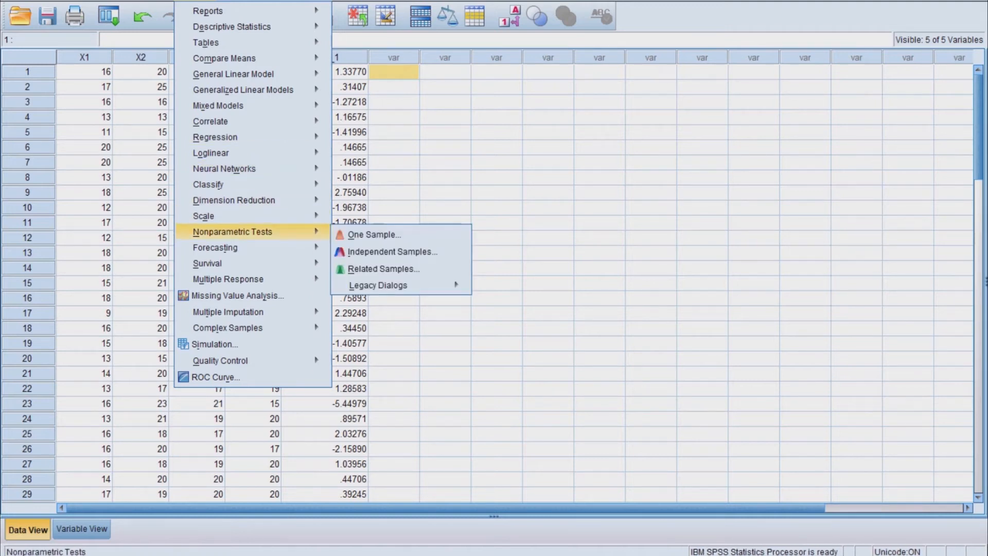
{"action": "mouse_move", "coordinate": [378, 285]}
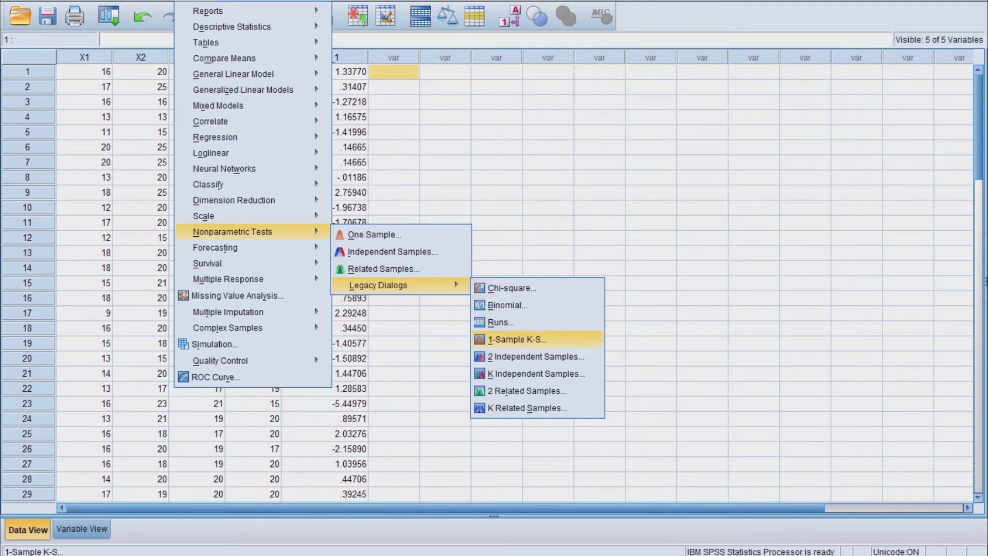
{"action": "left_click", "coordinate": [518, 339]}
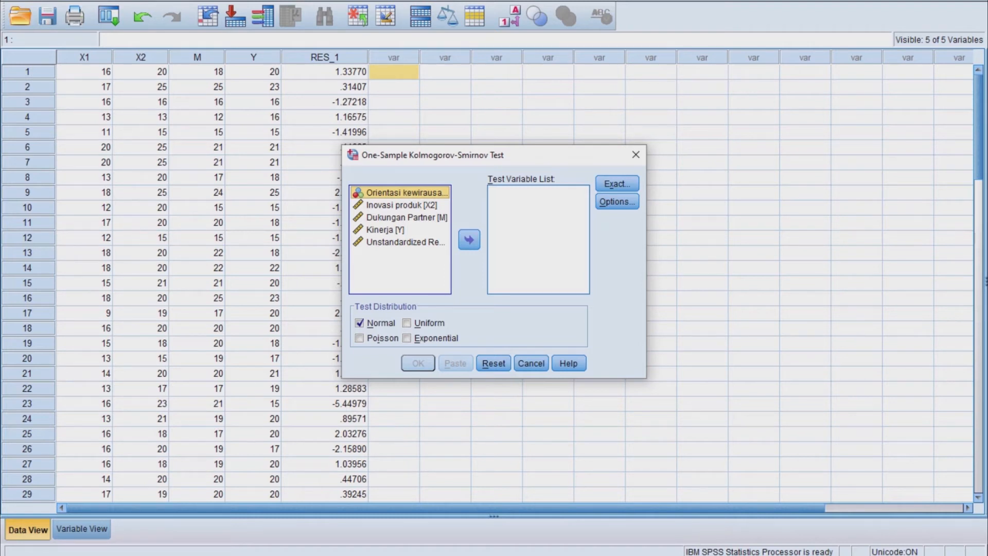
{"action": "left_click", "coordinate": [405, 242]}
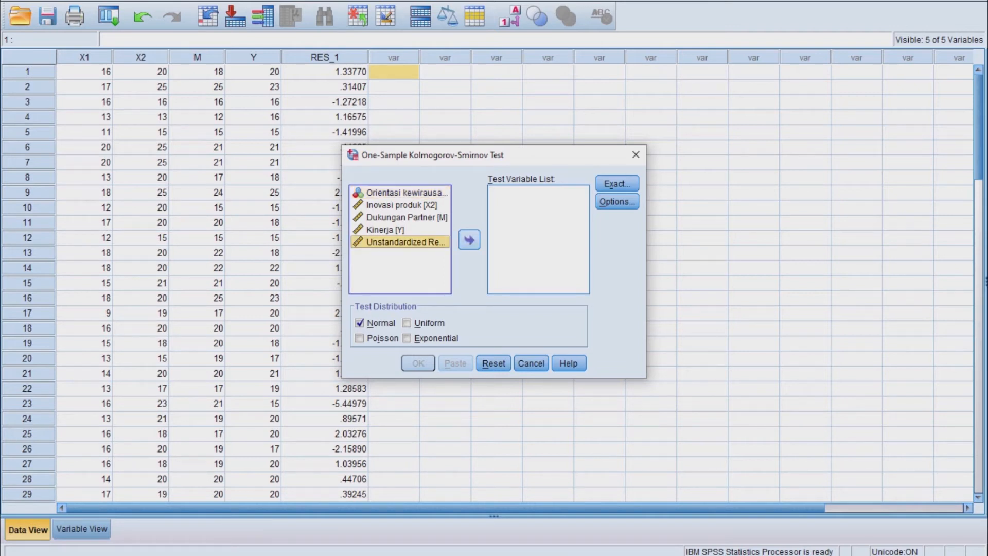
{"action": "left_click", "coordinate": [469, 239]}
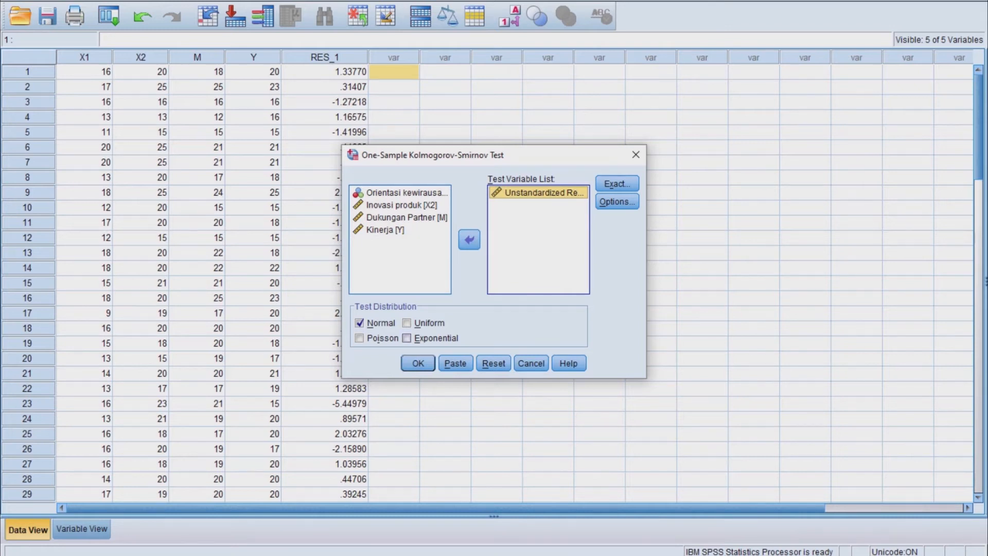
{"action": "left_click", "coordinate": [418, 363]}
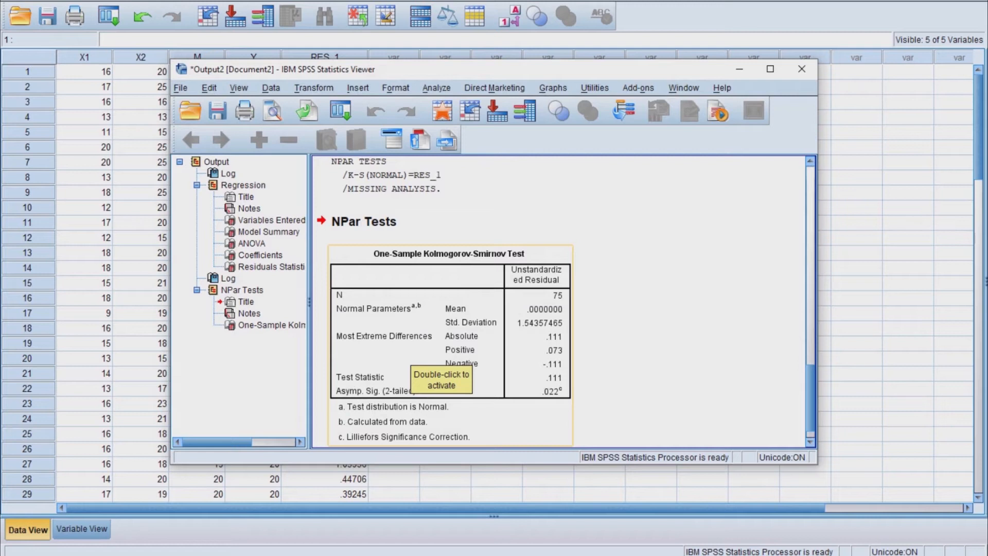
Examine the Kolmogorov-Smirnov result table, and switch to Word to compare it with the written normality interpretation.
{"action": "scroll", "coordinate": [564, 298], "scroll_direction": "down", "scroll_amount": 1}
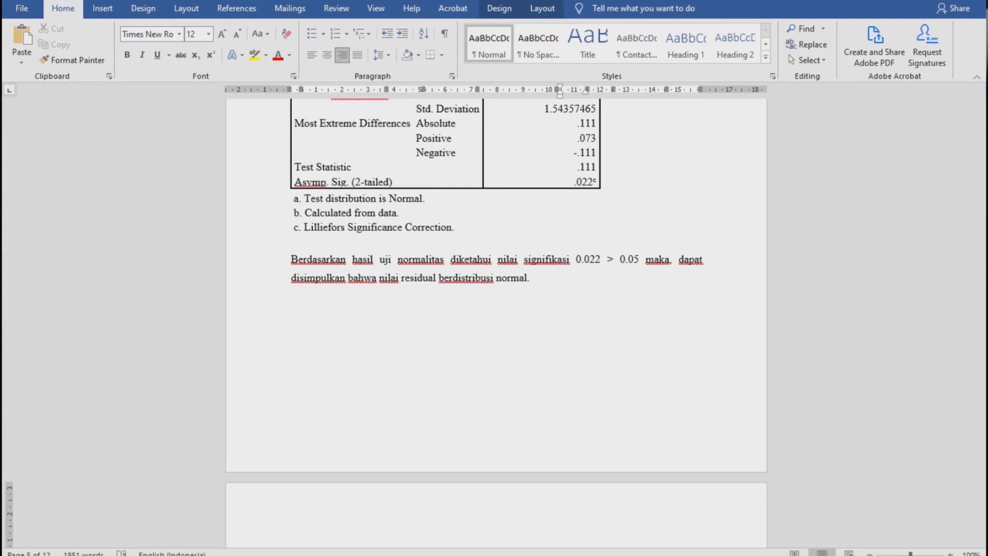
{"action": "scroll", "coordinate": [496, 315], "scroll_direction": "up", "scroll_amount": 2}
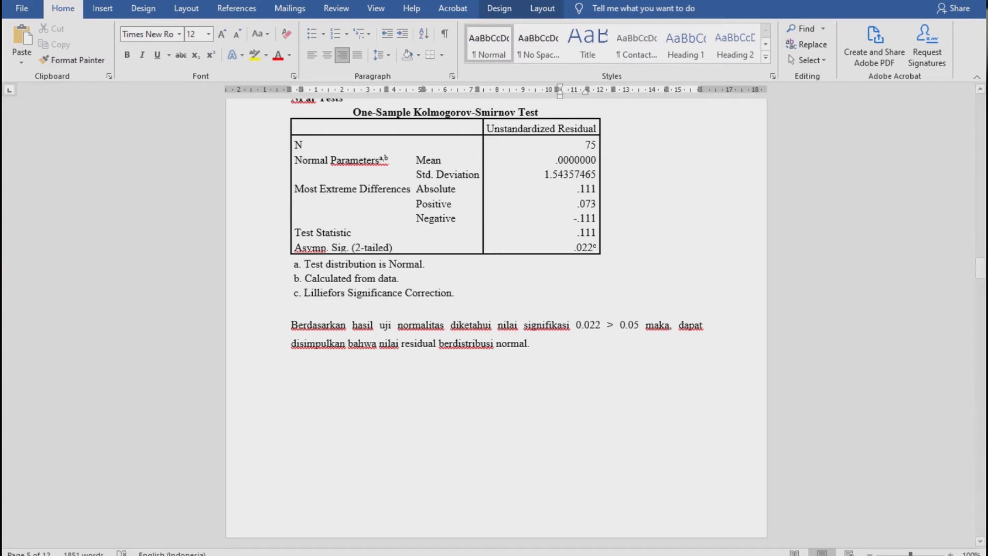
Review the normality conclusion and the Uji Multikolinearitas section, with its tolerance and VIF table, in the Word report.
{"action": "scroll", "coordinate": [496, 322], "scroll_direction": "up", "scroll_amount": 1}
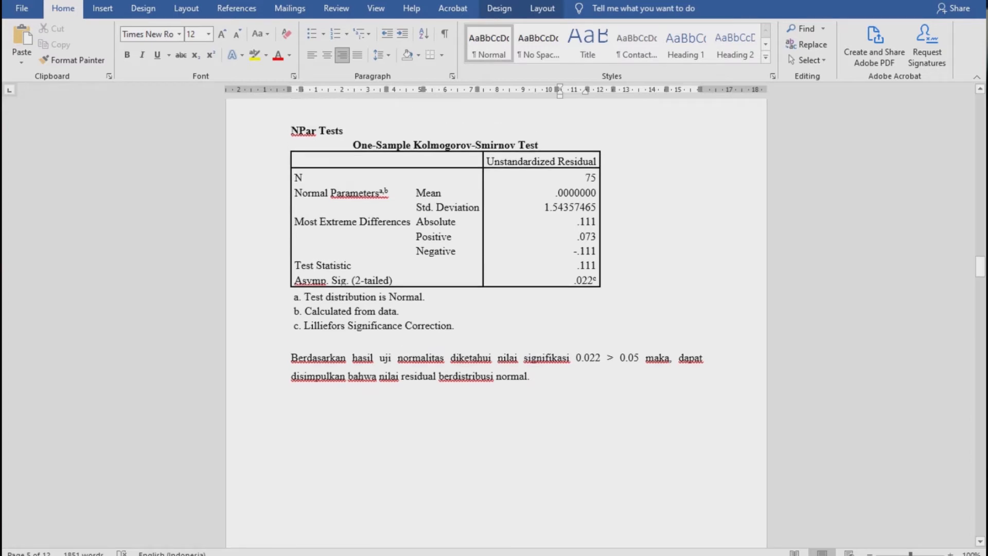
{"action": "scroll", "coordinate": [576, 426], "scroll_direction": "down", "scroll_amount": 10}
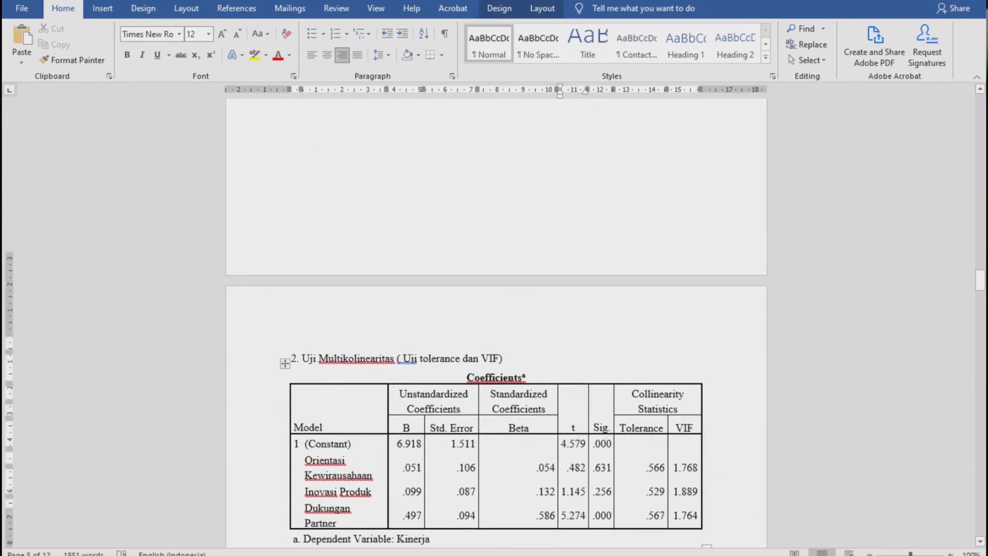
{"action": "scroll", "coordinate": [496, 323], "scroll_direction": "down", "scroll_amount": 1}
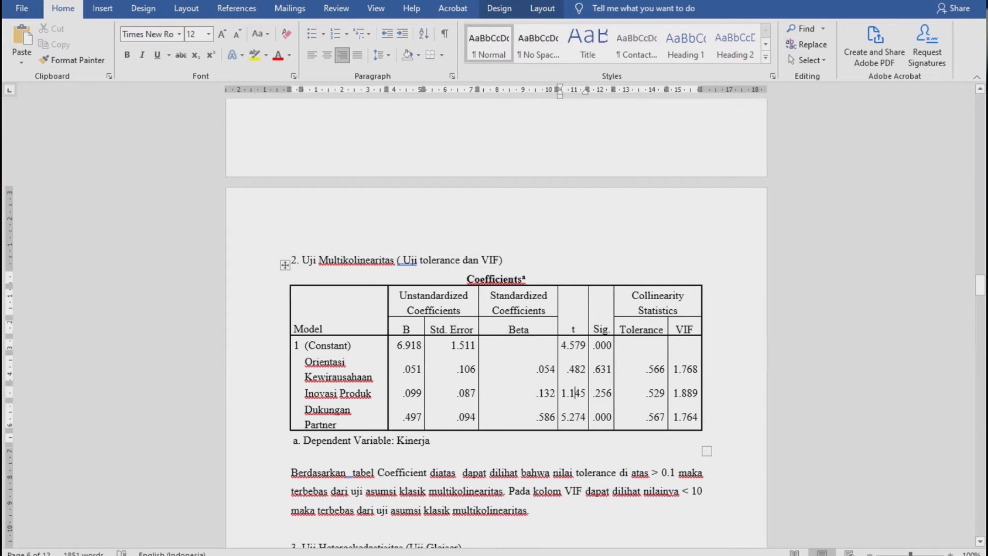
{"action": "scroll", "coordinate": [496, 323], "scroll_direction": "down", "scroll_amount": 1}
{"action": "scroll", "coordinate": [496, 322], "scroll_direction": "up", "scroll_amount": 1}
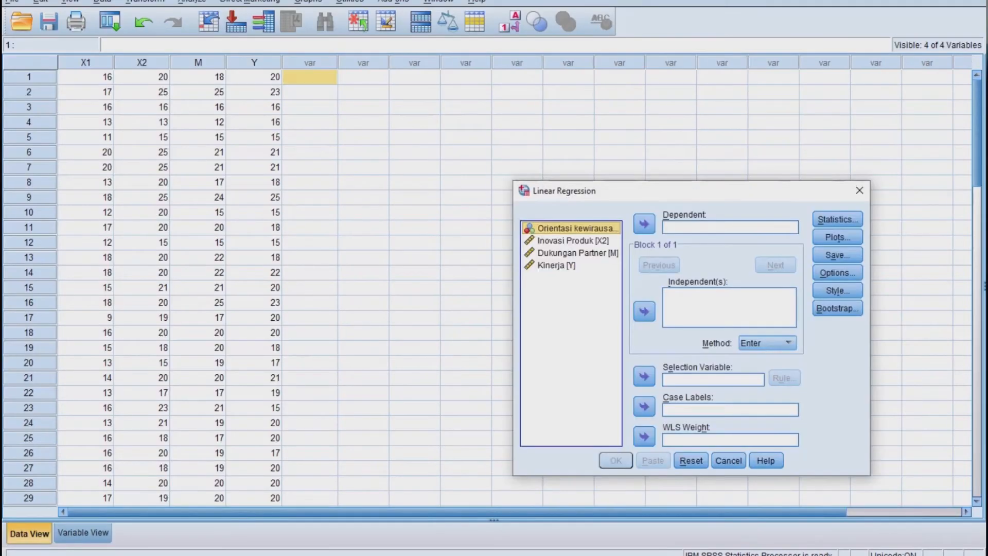
Set up a linear regression in SPSS with Kinerja [Y] as dependent and Orientasi kewirausahaan [X1], Inovasi Produk [X2] and Dukungan Partner [M] as independents.
{"action": "left_click", "coordinate": [557, 266]}
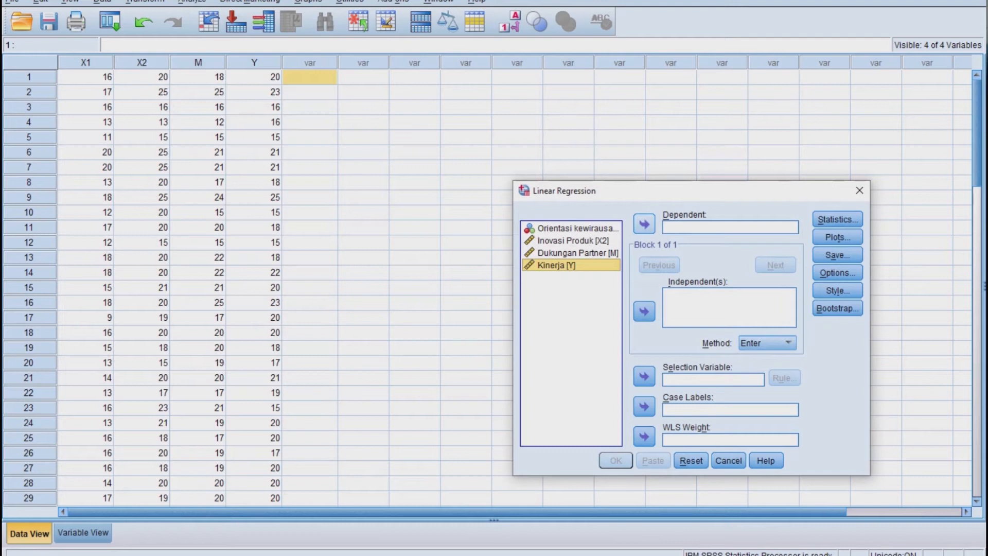
{"action": "left_click", "coordinate": [644, 224]}
{"action": "left_click", "coordinate": [578, 228]}
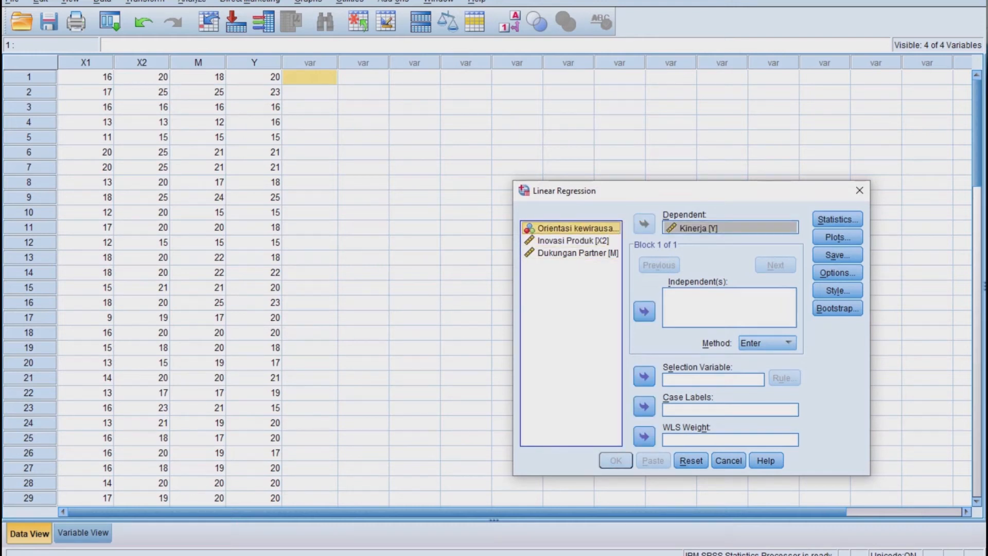
{"action": "left_click", "coordinate": [573, 241], "text": "shift"}
{"action": "left_click", "coordinate": [578, 252], "text": "shift"}
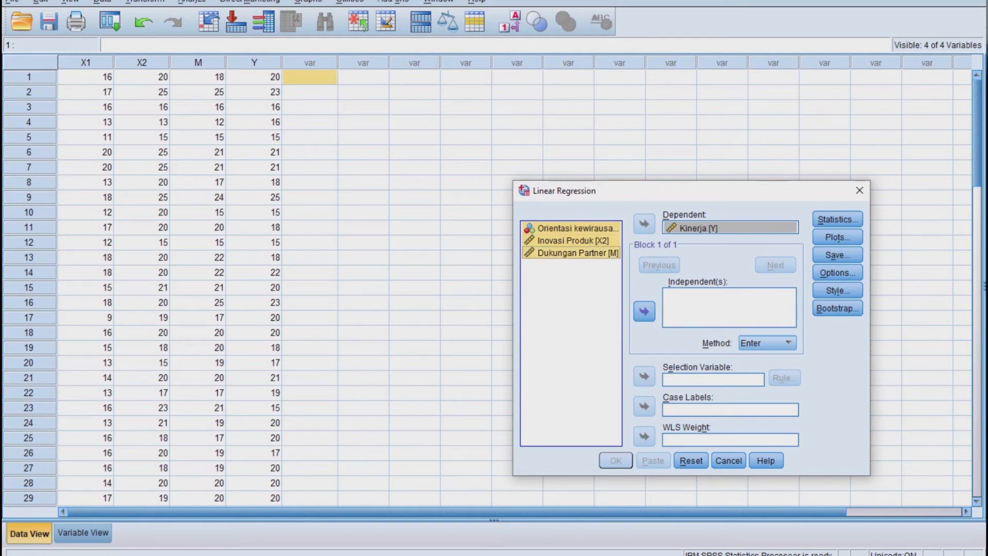
{"action": "left_click", "coordinate": [644, 311]}
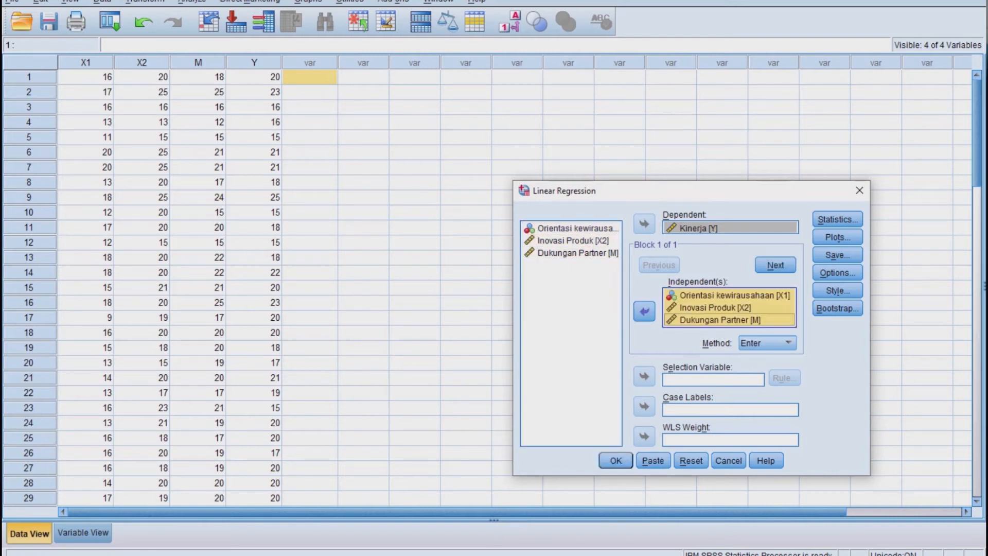
Add collinearity diagnostics to the regression statistics and run the regression.
{"action": "left_click", "coordinate": [838, 219]}
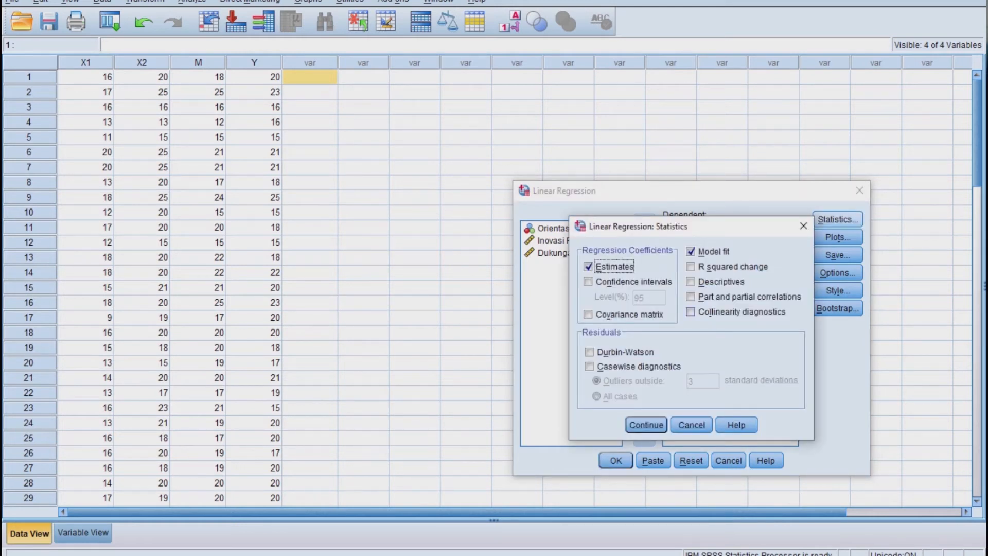
{"action": "left_click", "coordinate": [691, 312]}
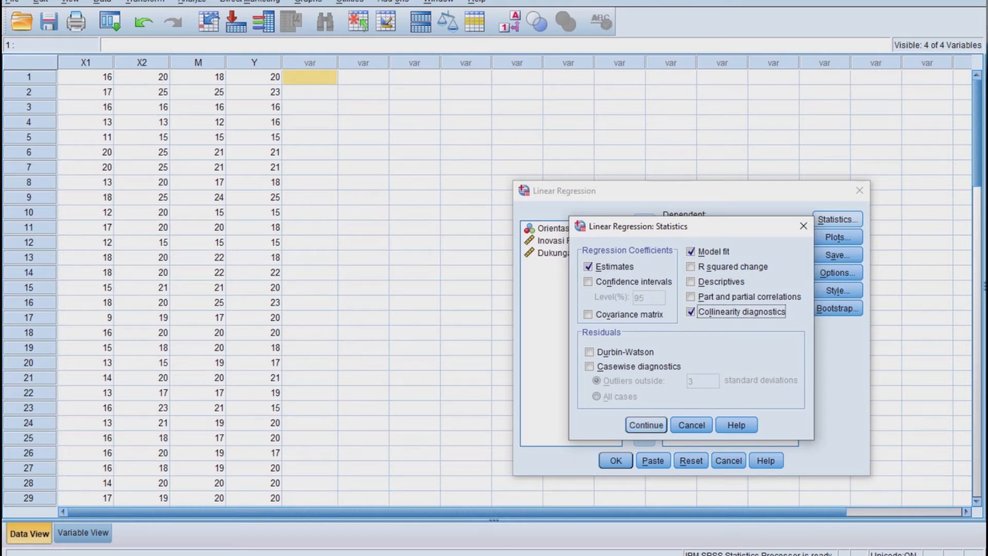
{"action": "left_click", "coordinate": [646, 426]}
{"action": "left_click", "coordinate": [616, 461]}
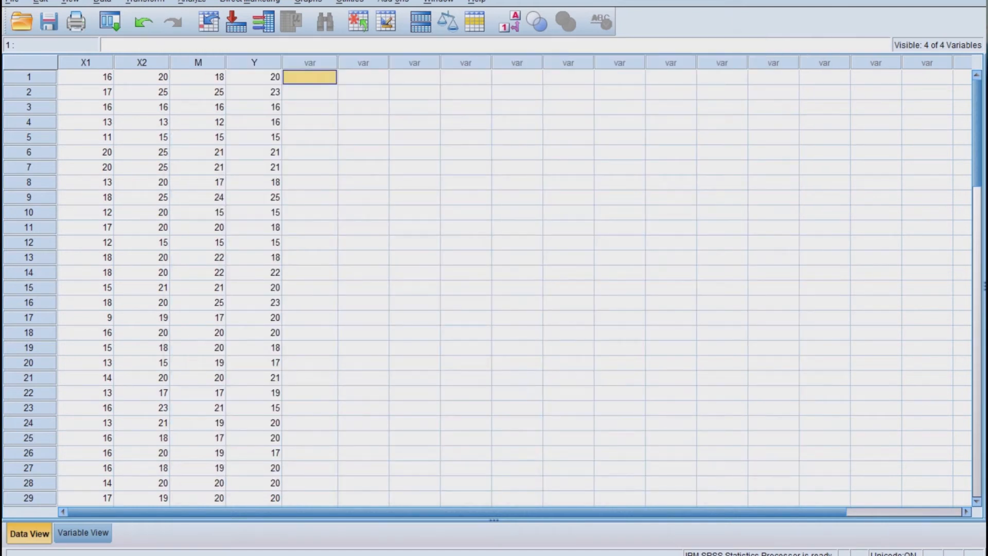
Set up the multicollinearity regression again with Kinerja [Y] as dependent, X1, X2 and M as independents, and collinearity diagnostics enabled.
{"action": "left_click", "coordinate": [192, 2]}
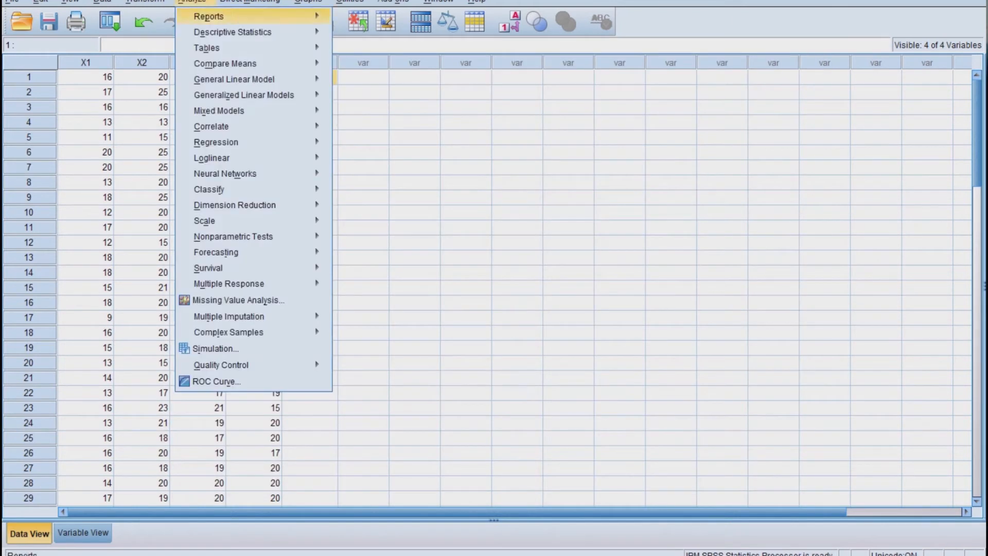
{"action": "mouse_move", "coordinate": [216, 142]}
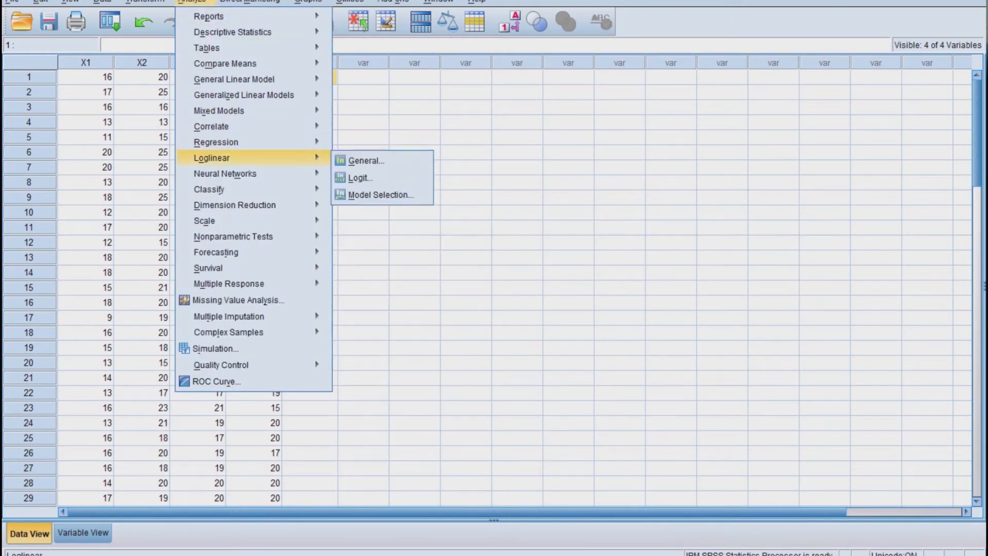
{"action": "left_click", "coordinate": [363, 162]}
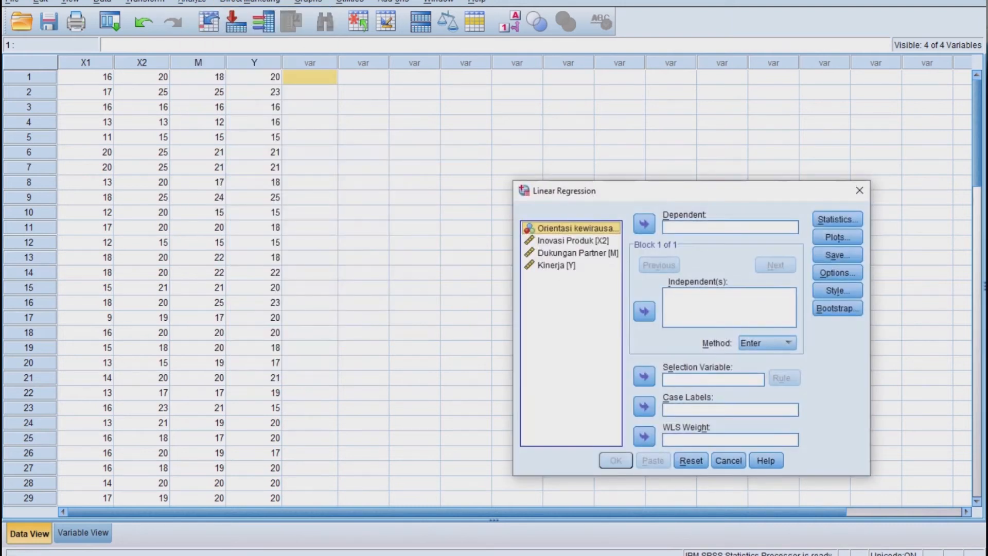
{"action": "left_click", "coordinate": [557, 266]}
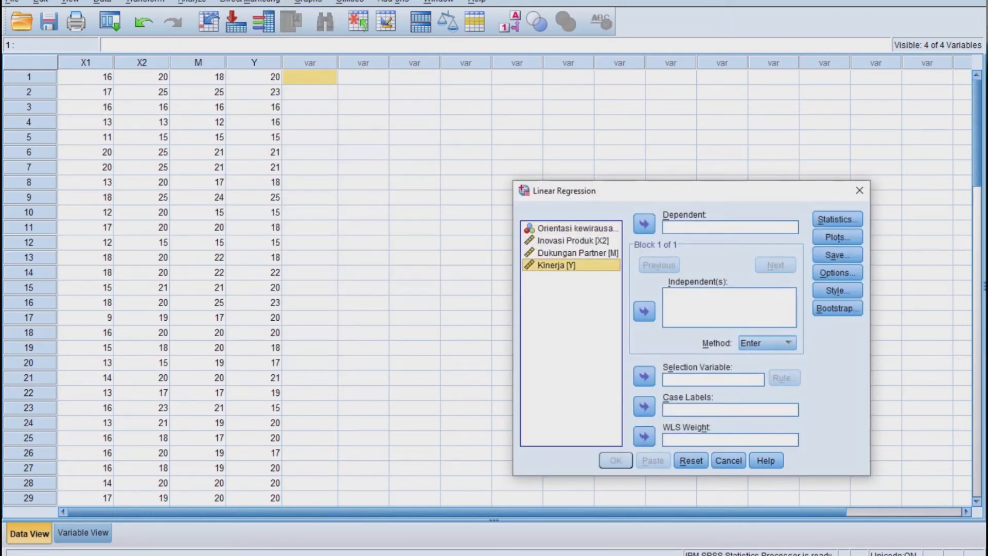
{"action": "left_click", "coordinate": [644, 224]}
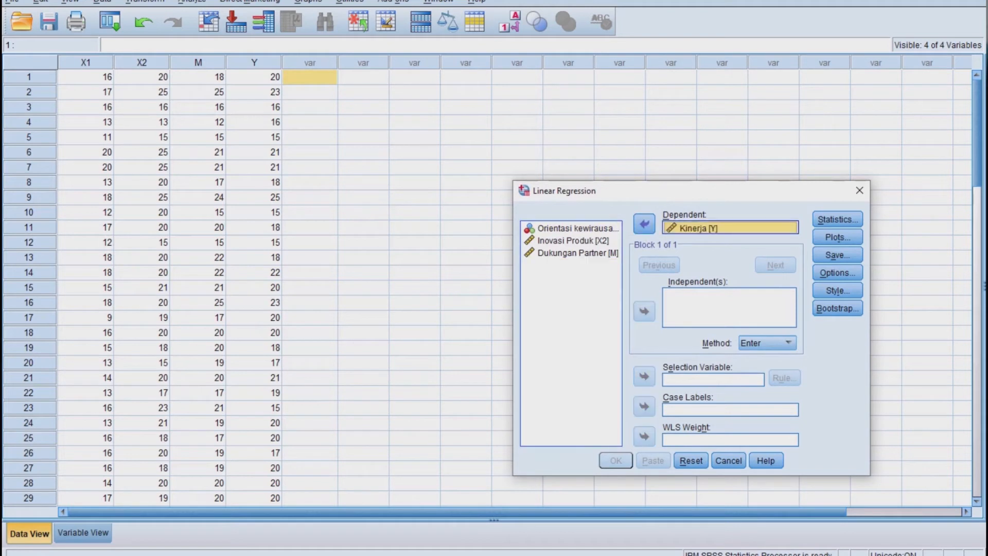
{"action": "key", "text": "shift+Down"}
{"action": "key", "text": "shift+Down"}
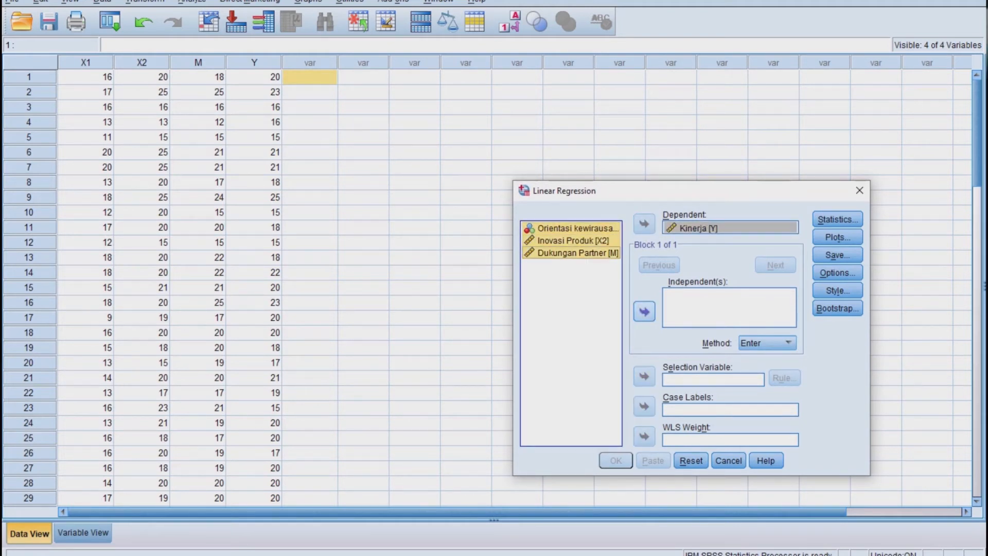
{"action": "left_click", "coordinate": [644, 311]}
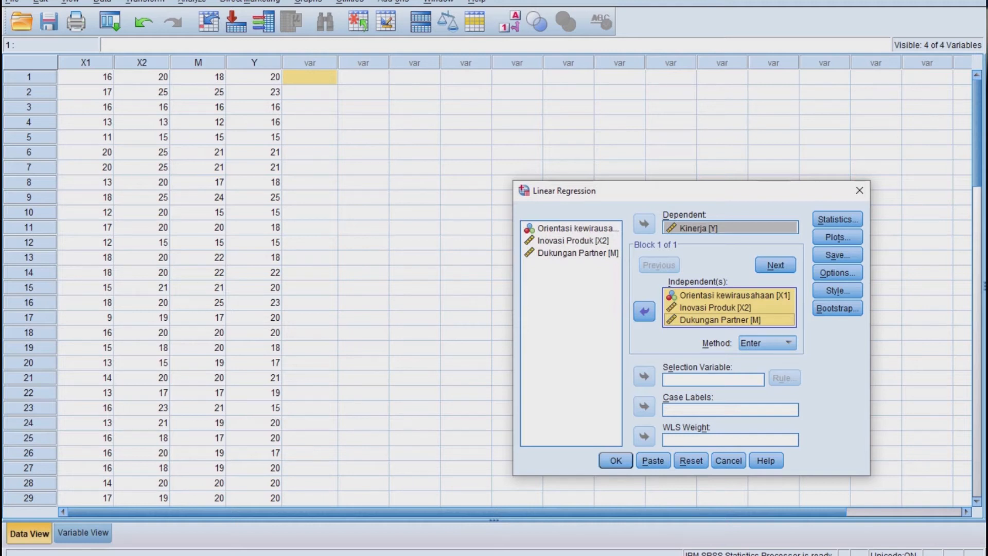
{"action": "left_click", "coordinate": [838, 220]}
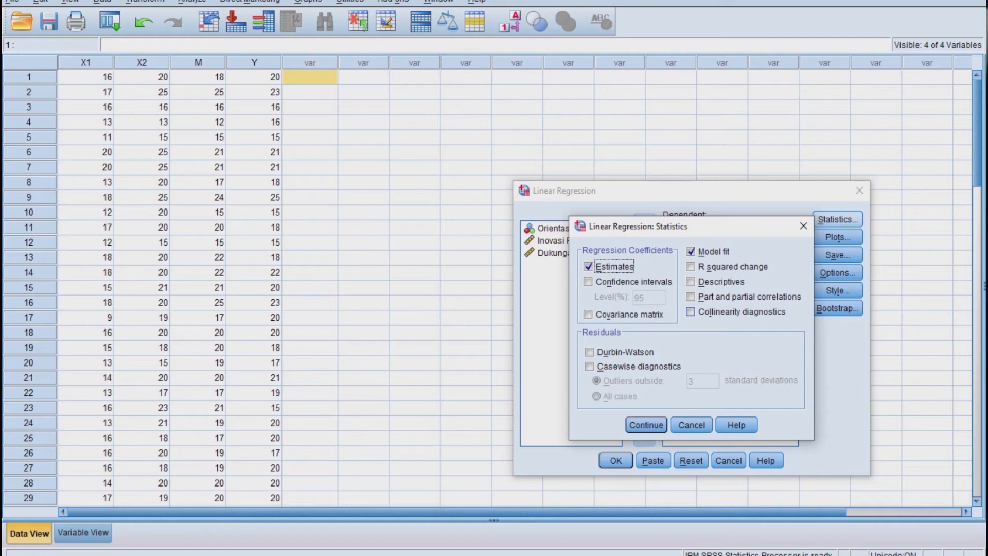
{"action": "left_click", "coordinate": [691, 312]}
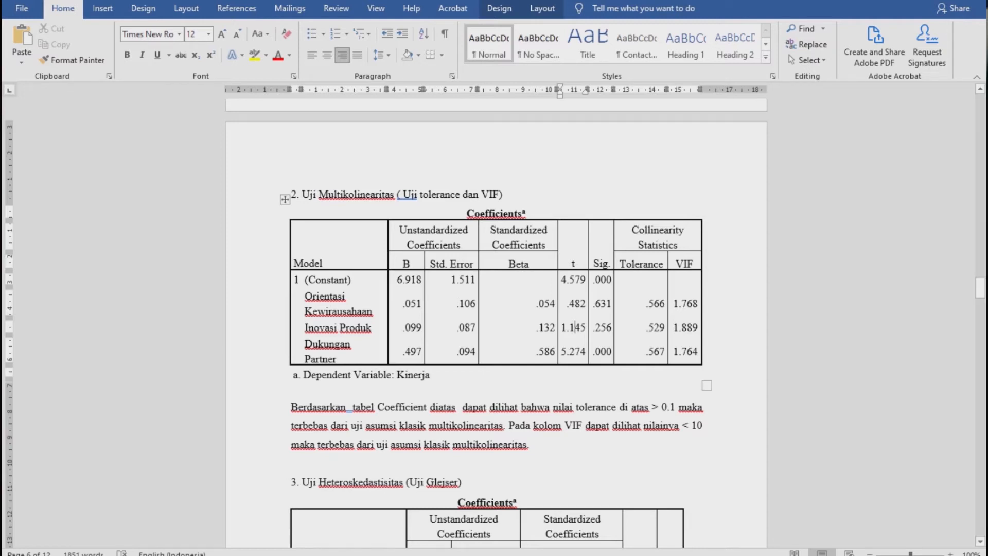
Read the multicollinearity interpretation and the Uji Glejser coefficients table in Word, and switch back to the SPSS data.
{"action": "scroll", "coordinate": [496, 323], "scroll_direction": "down", "scroll_amount": 3}
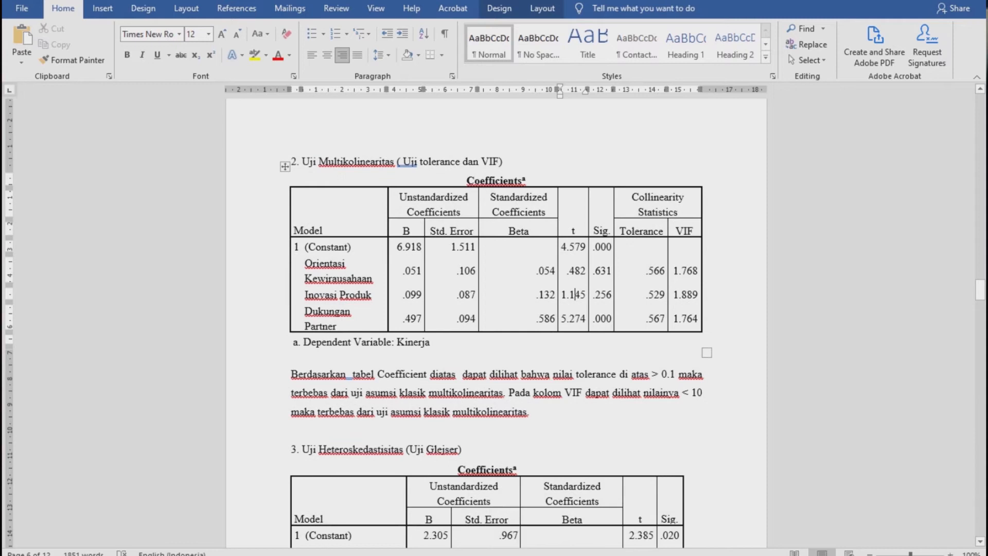
{"action": "scroll", "coordinate": [496, 323], "scroll_direction": "down", "scroll_amount": 3}
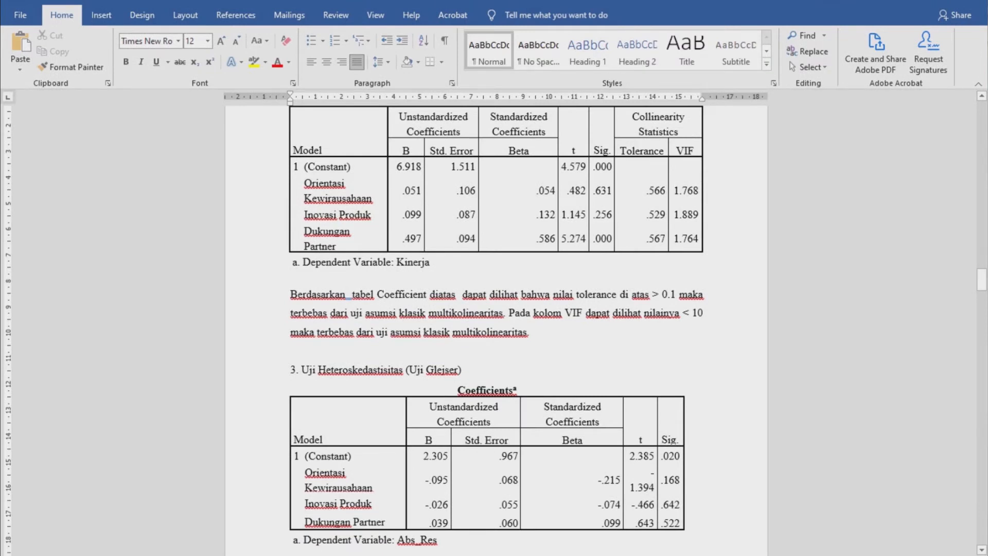
{"action": "key", "text": "alt+Tab"}
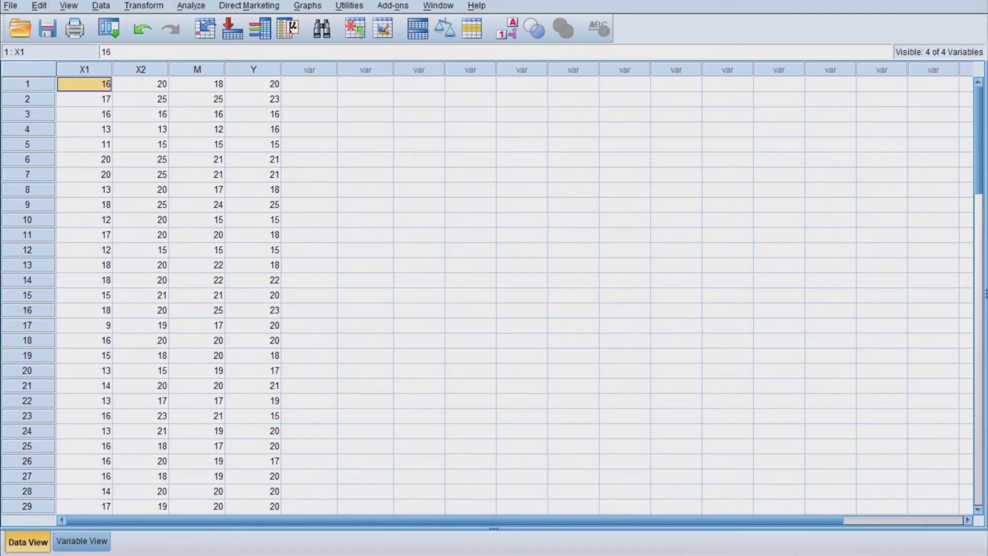
Set up a linear regression for the Glejser test with Kinerja [Y] as dependent and X1, X2 and M as independent variables.
{"action": "left_click", "coordinate": [309, 84]}
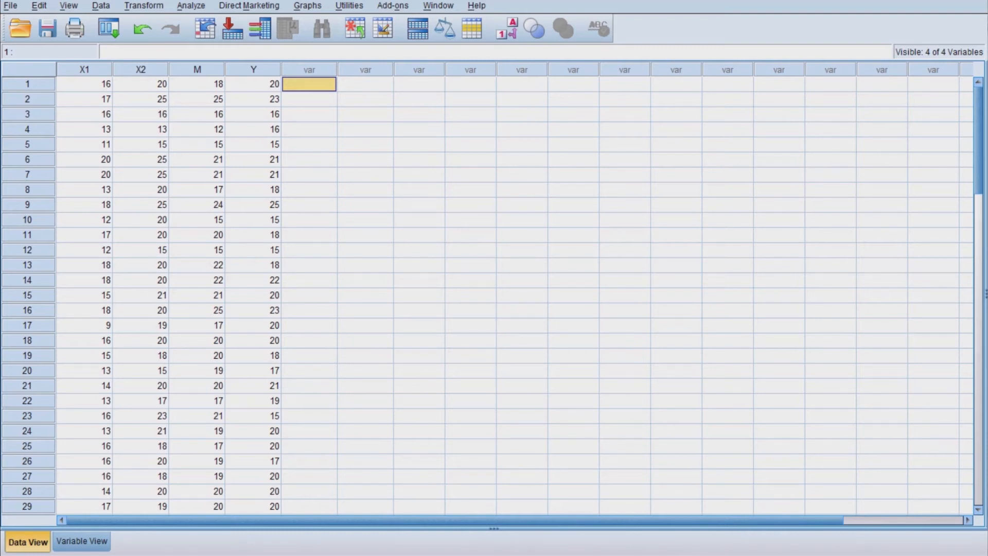
{"action": "left_click", "coordinate": [191, 6]}
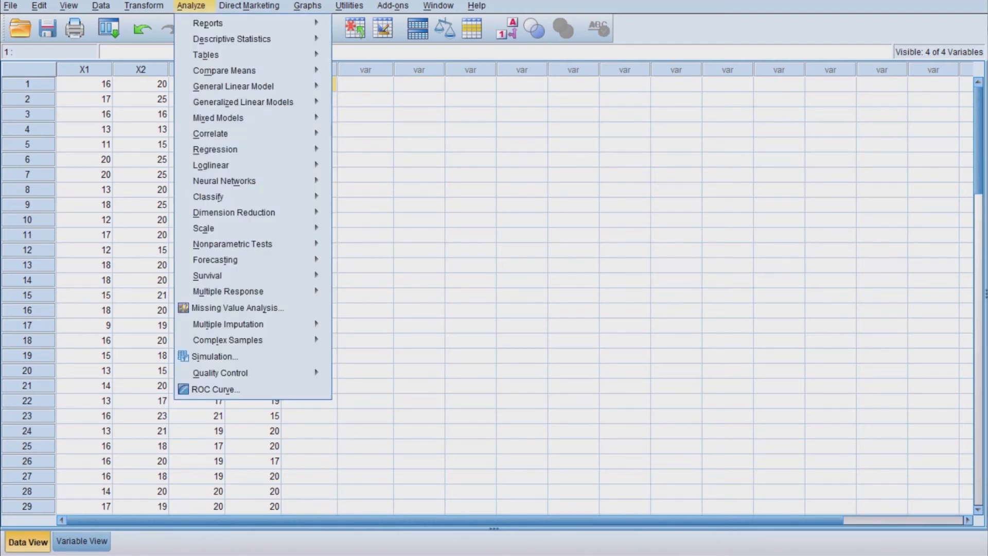
{"action": "mouse_move", "coordinate": [215, 149]}
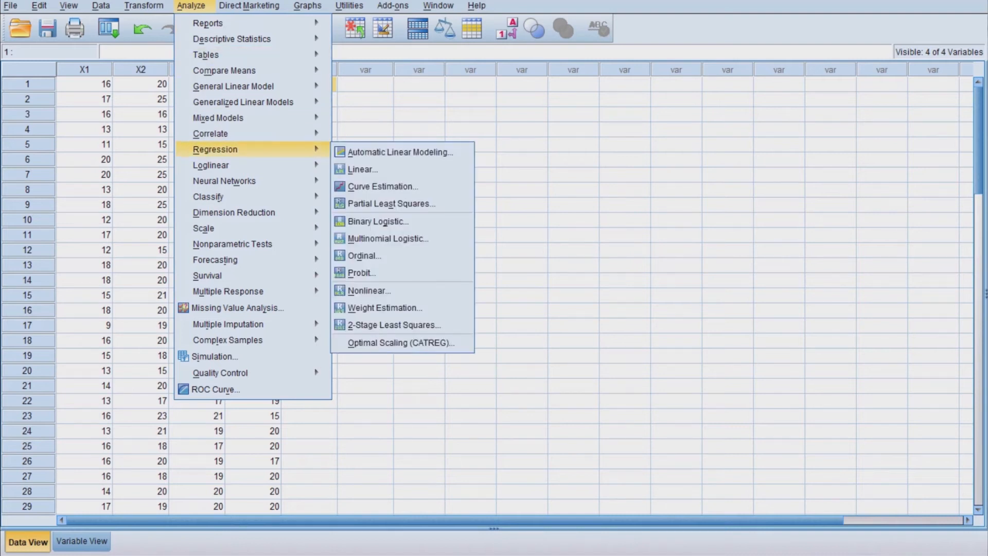
{"action": "left_click", "coordinate": [363, 169]}
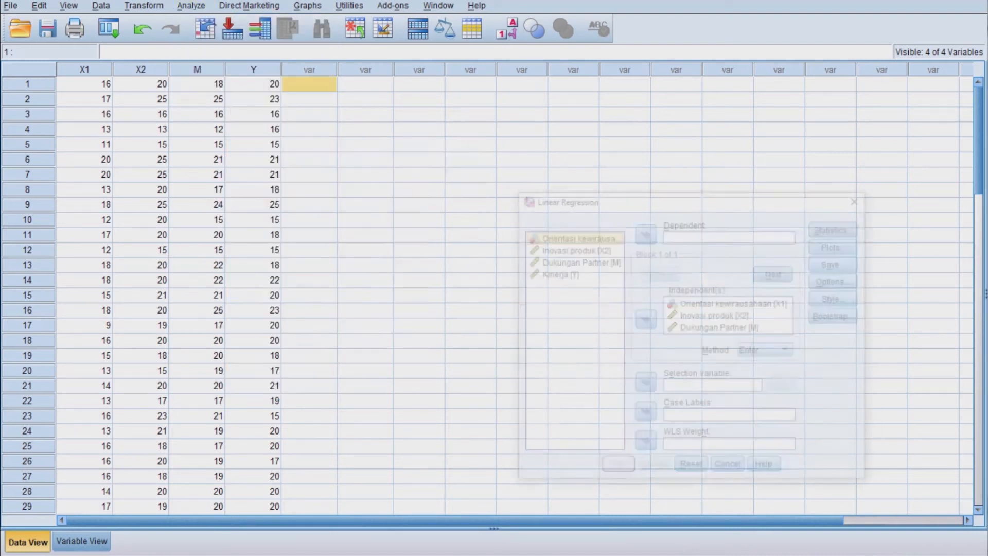
{"action": "left_click", "coordinate": [557, 273]}
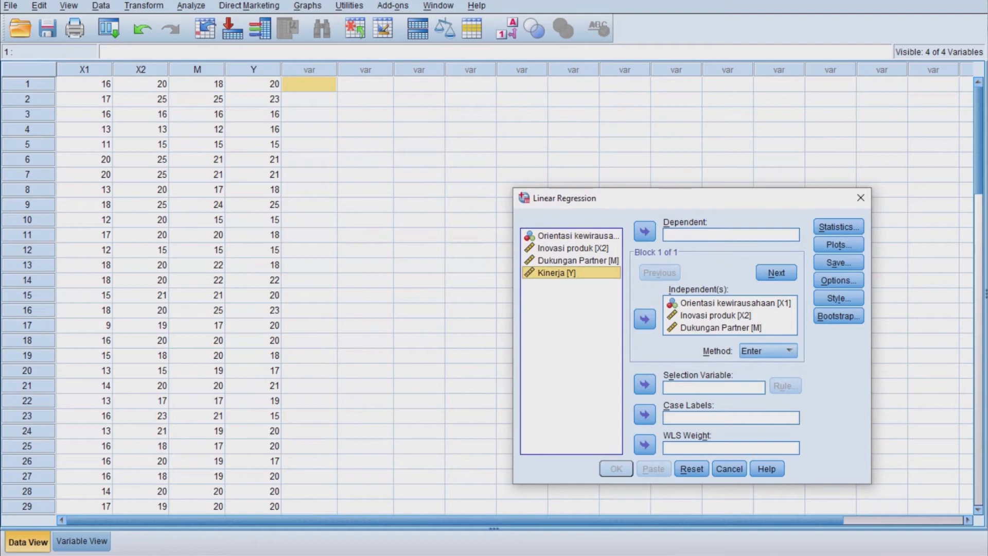
{"action": "left_click", "coordinate": [645, 231]}
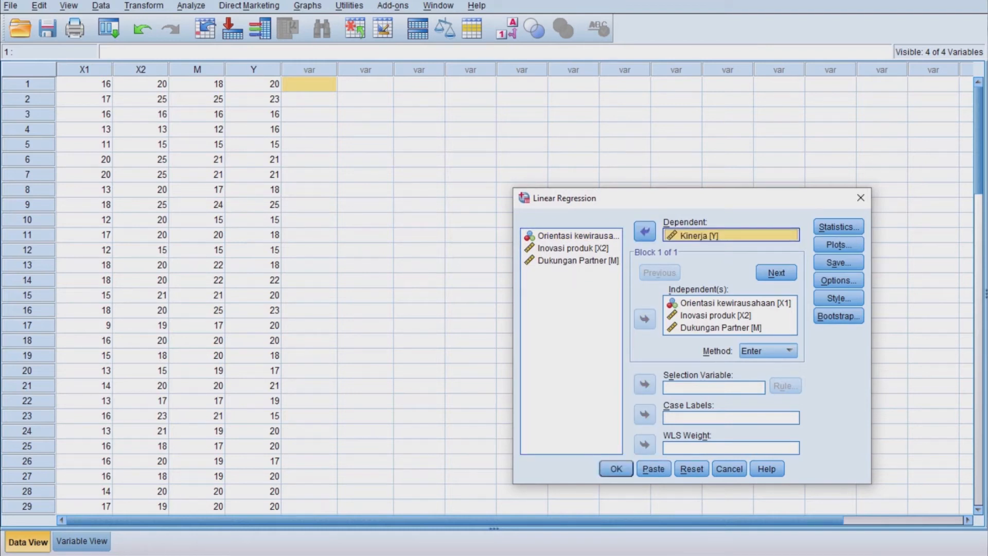
{"action": "left_click", "coordinate": [577, 236]}
{"action": "left_click", "coordinate": [573, 248], "text": "ctrl"}
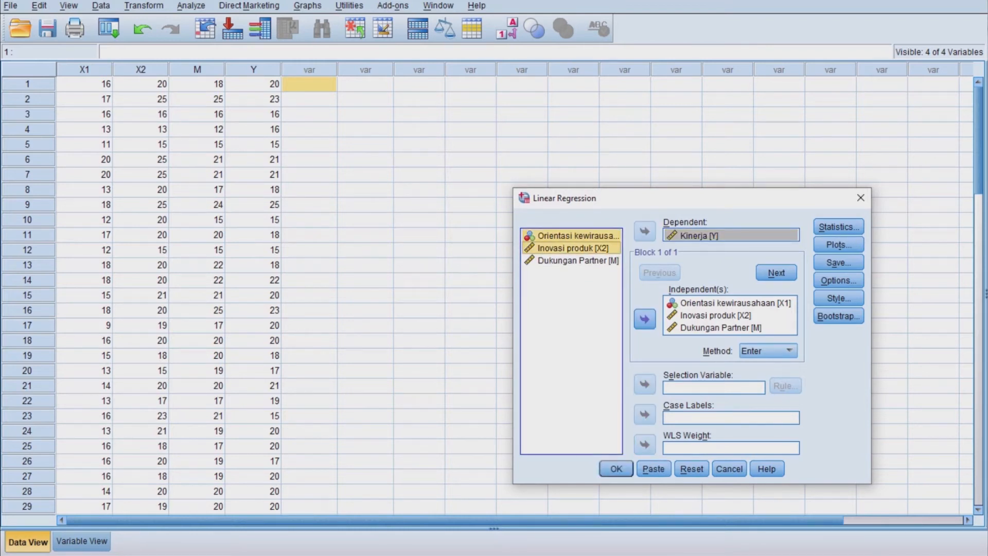
{"action": "left_click", "coordinate": [577, 261], "text": "ctrl"}
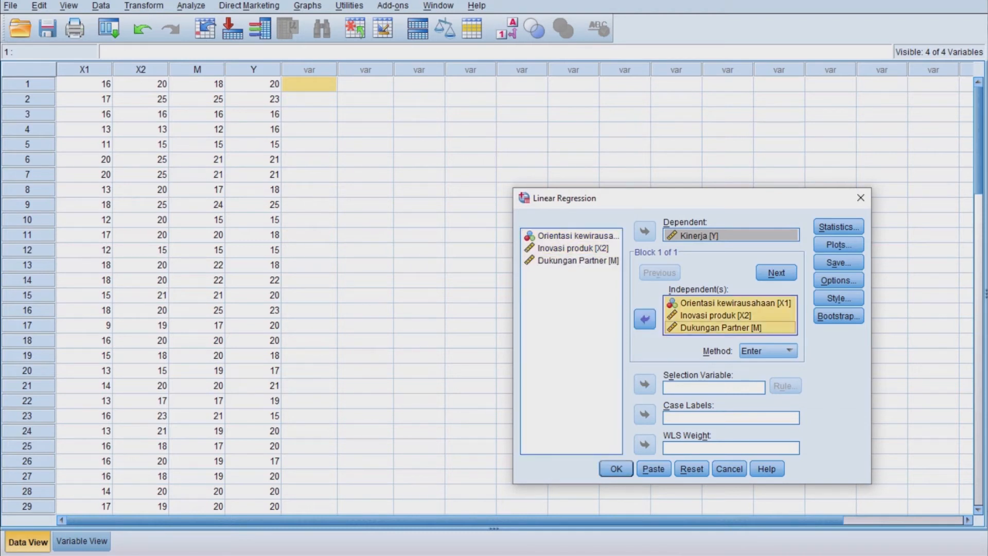
Save the unstandardized residuals as a new variable and run the regression.
{"action": "left_click", "coordinate": [839, 262]}
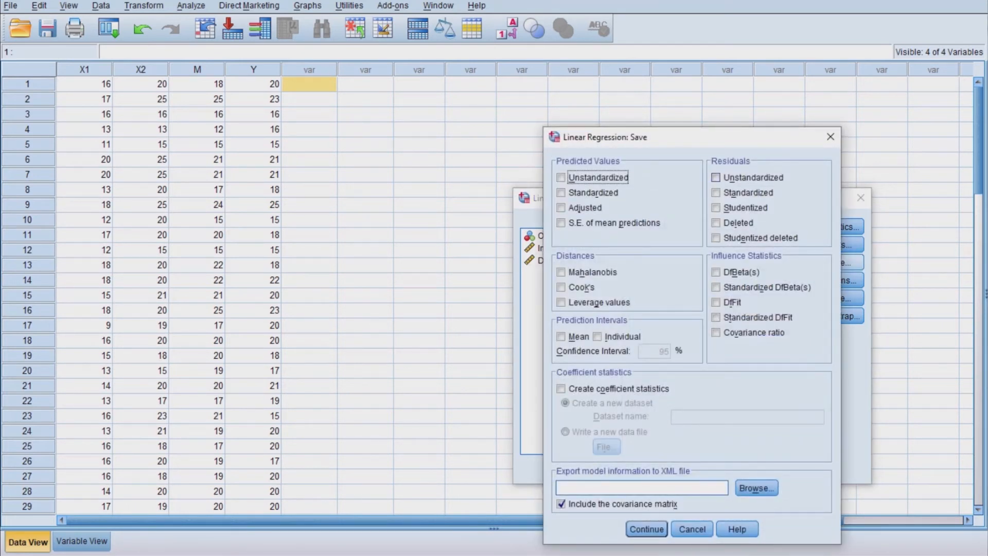
{"action": "left_click", "coordinate": [716, 177]}
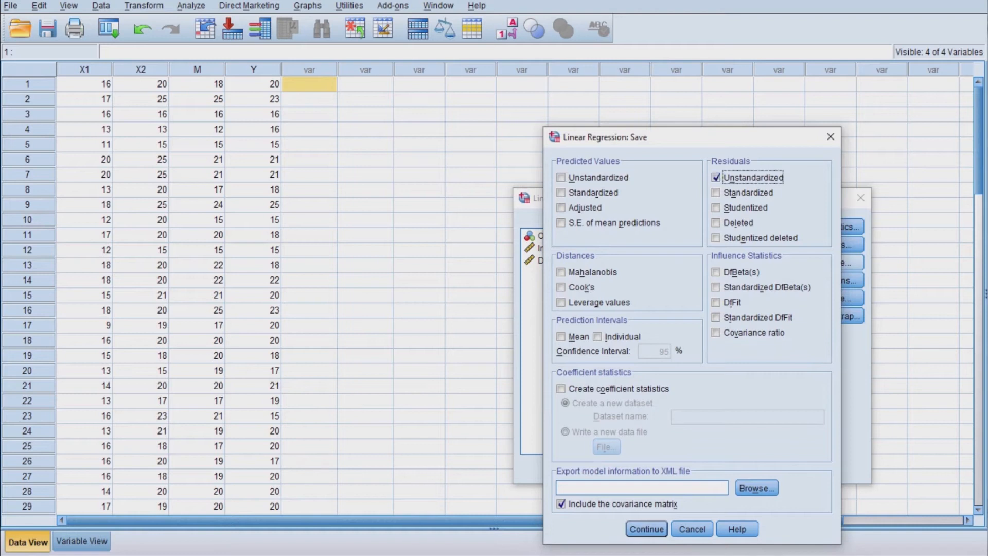
{"action": "left_click", "coordinate": [647, 529]}
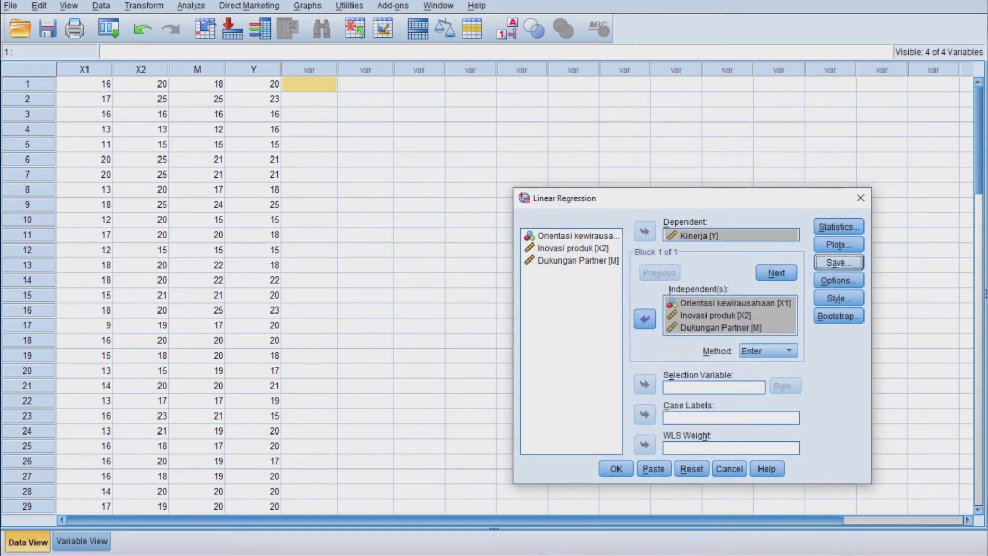
{"action": "left_click", "coordinate": [617, 469]}
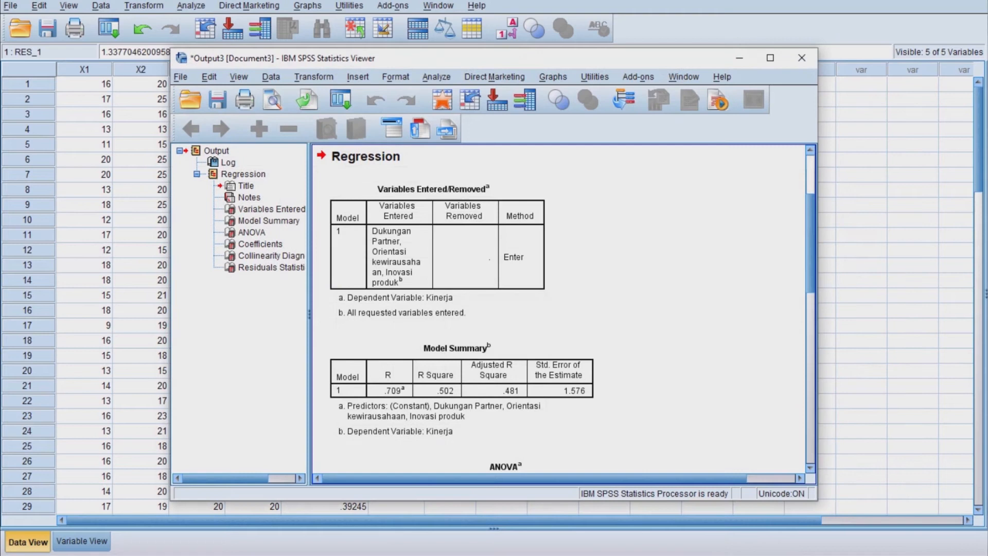
Return to the data sheet and start computing a new variable with the target name Abs_Res.
{"action": "left_click", "coordinate": [740, 58]}
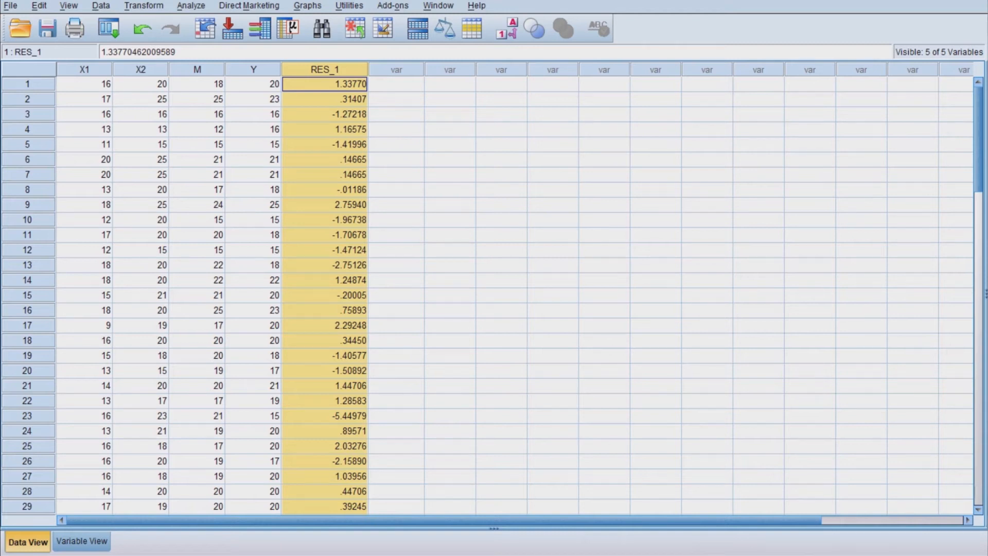
{"action": "left_click", "coordinate": [397, 84]}
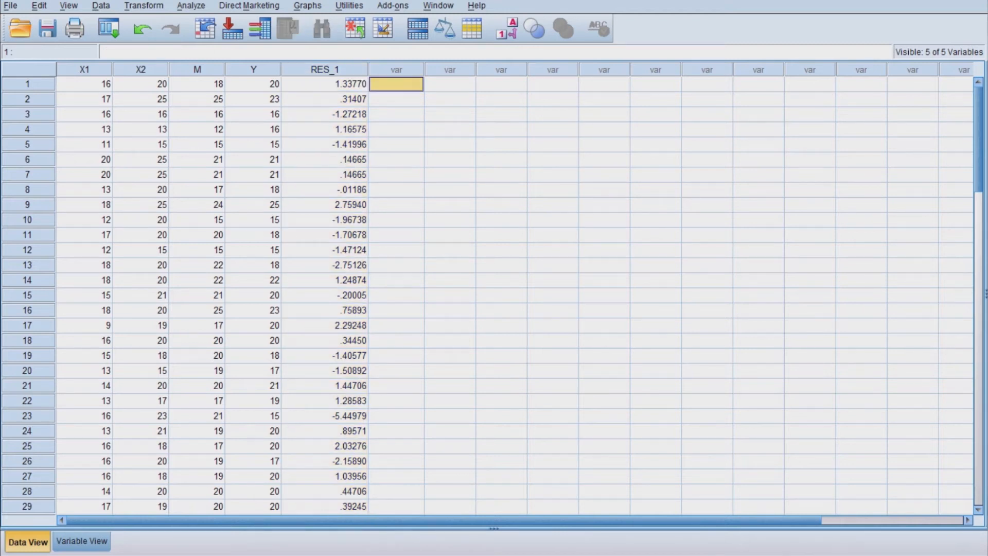
{"action": "left_click", "coordinate": [143, 5]}
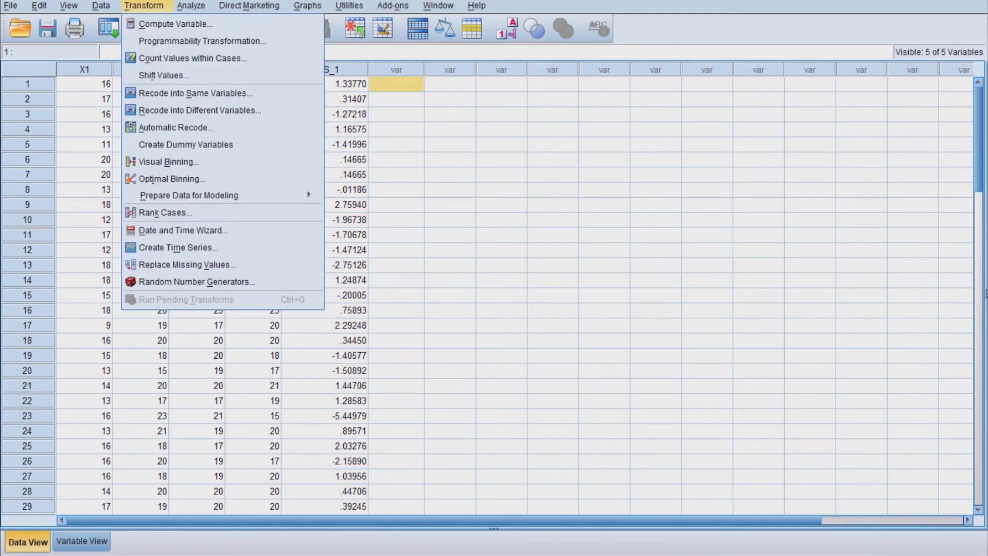
{"action": "key", "text": "Return"}
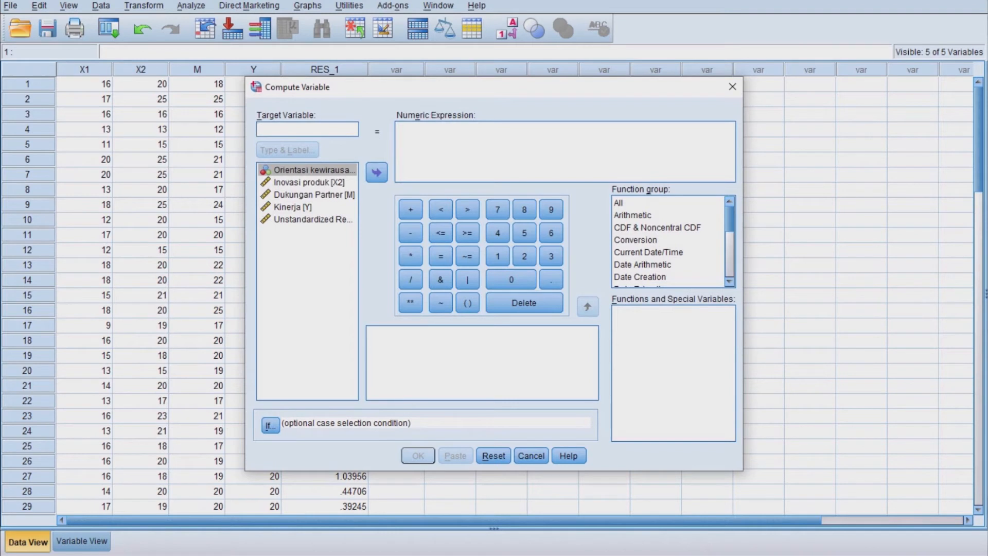
{"action": "type", "text": "A"}
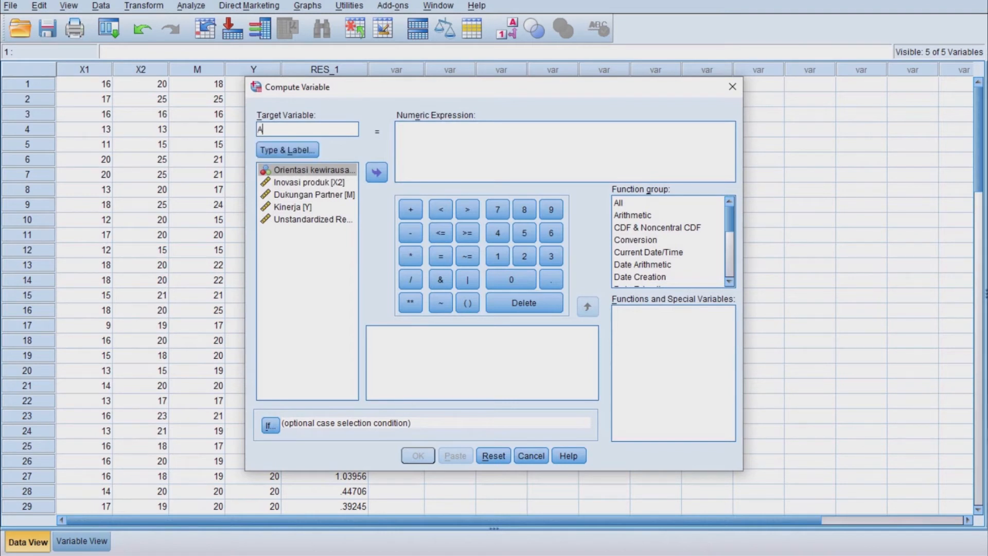
{"action": "type", "text": "bs_Res"}
Define Abs_Res as the absolute value of the unstandardized residual, ABS(RES_1), compute it, and return to the data sheet.
{"action": "left_click", "coordinate": [556, 152]}
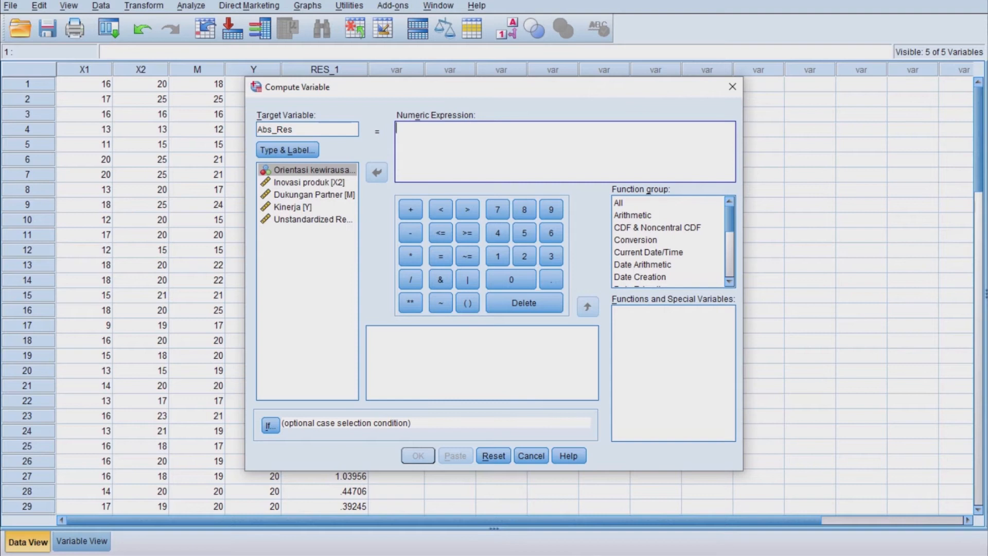
{"action": "left_click", "coordinate": [628, 203]}
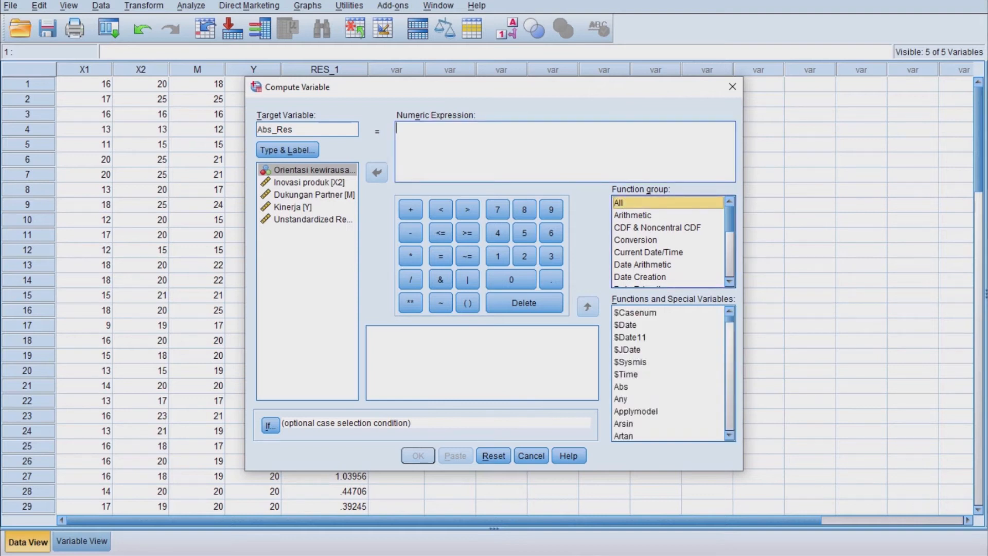
{"action": "left_click", "coordinate": [622, 386]}
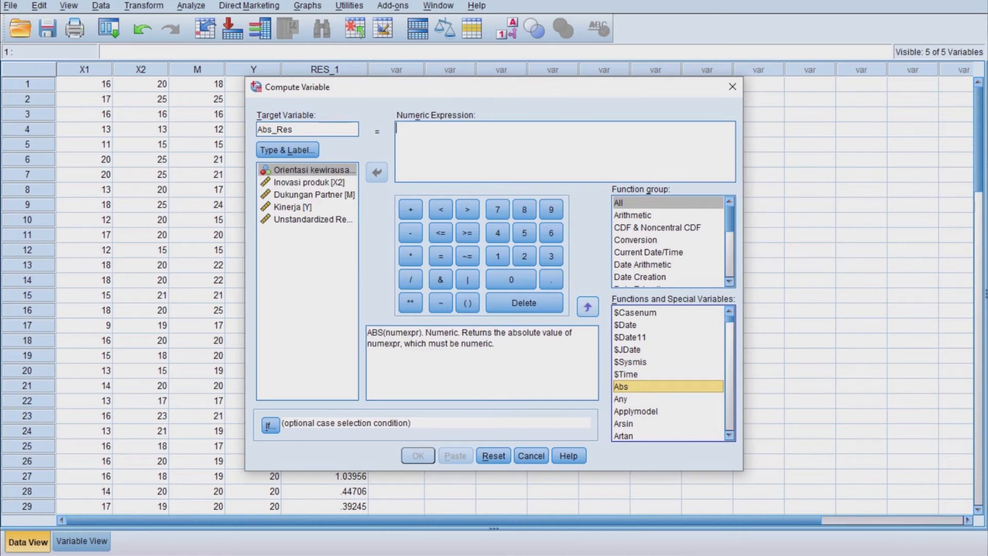
{"action": "left_click", "coordinate": [587, 308]}
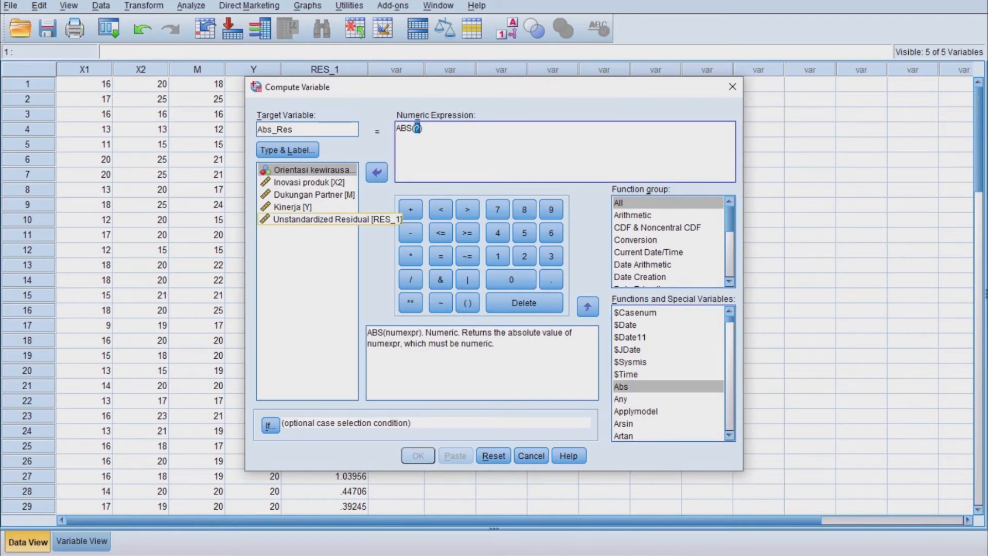
{"action": "left_click", "coordinate": [309, 219]}
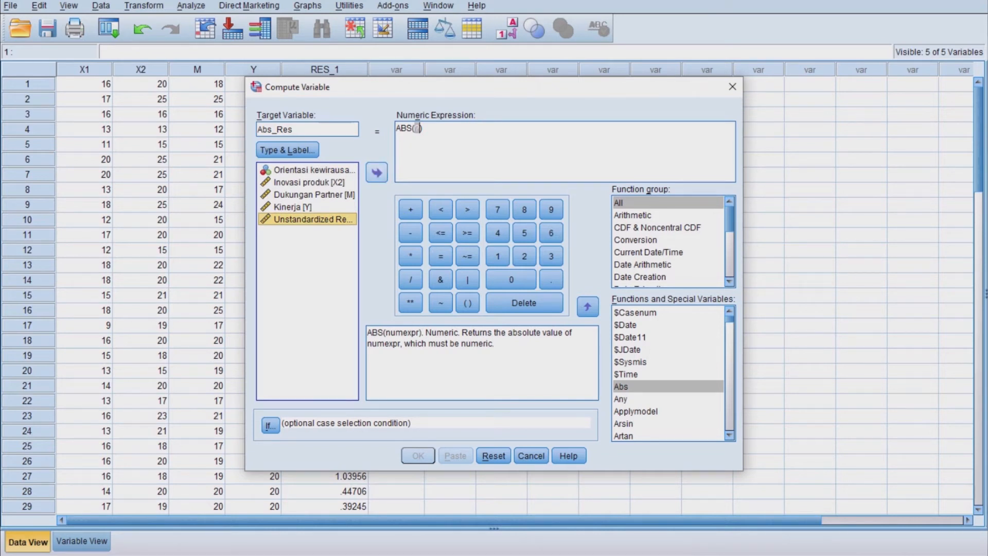
{"action": "left_click", "coordinate": [377, 173]}
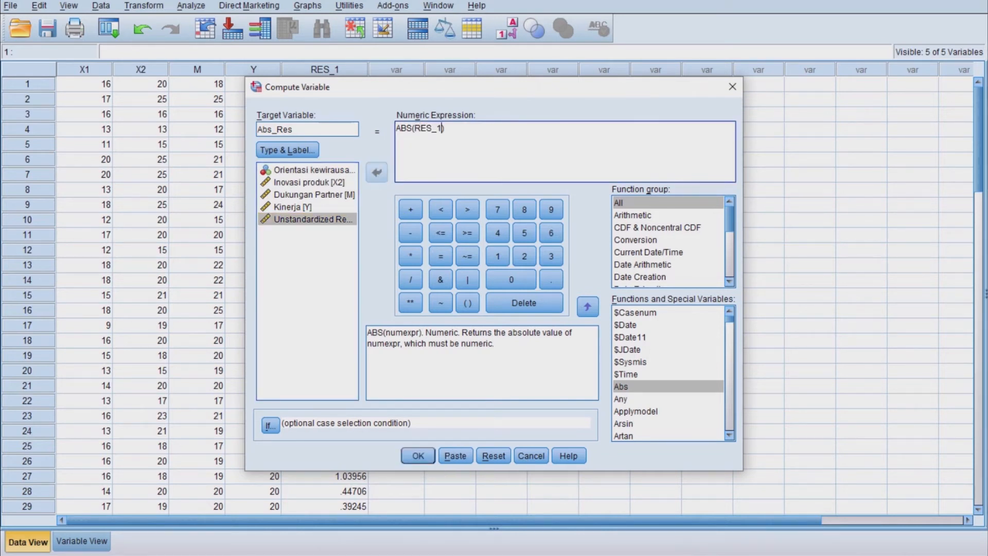
{"action": "left_click", "coordinate": [418, 456]}
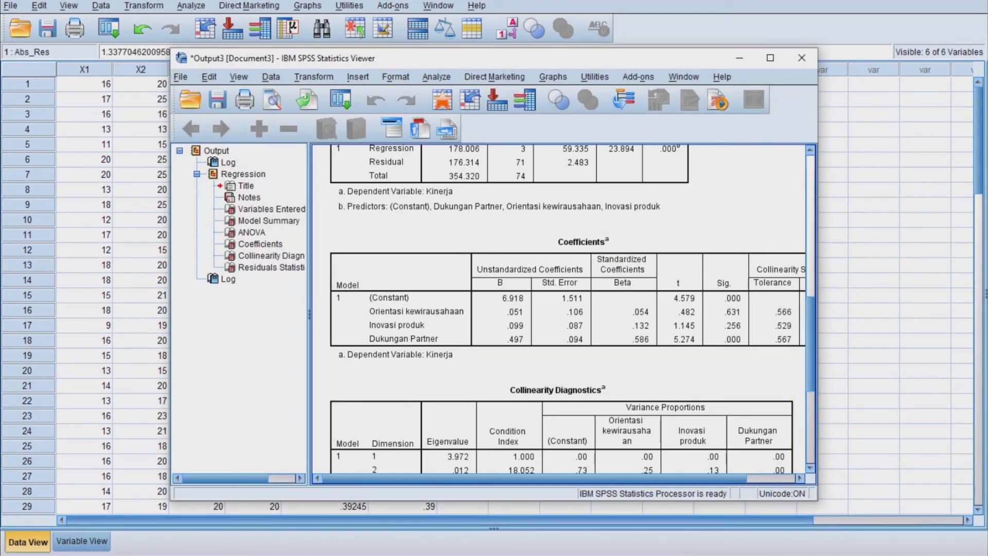
{"action": "left_click", "coordinate": [740, 58]}
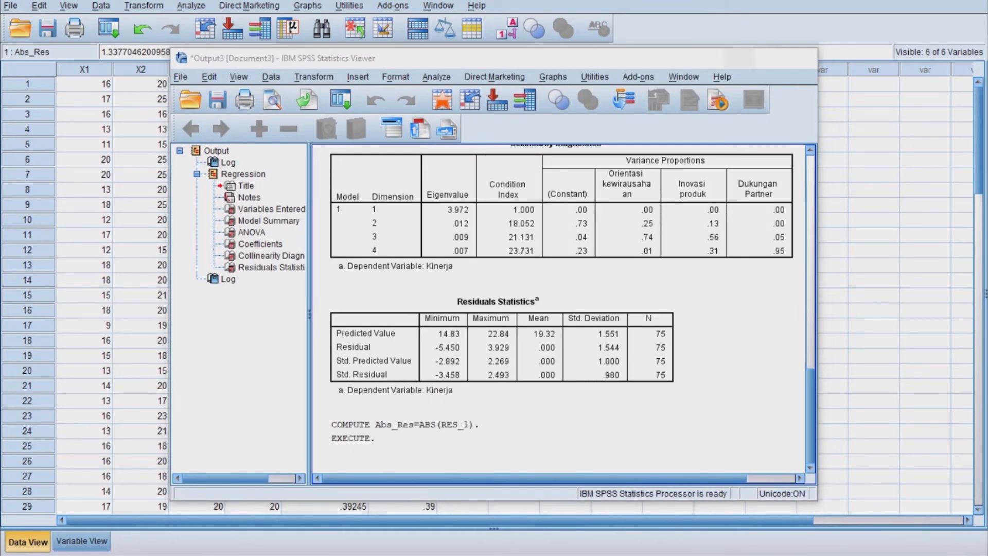
{"action": "left_click", "coordinate": [462, 84]}
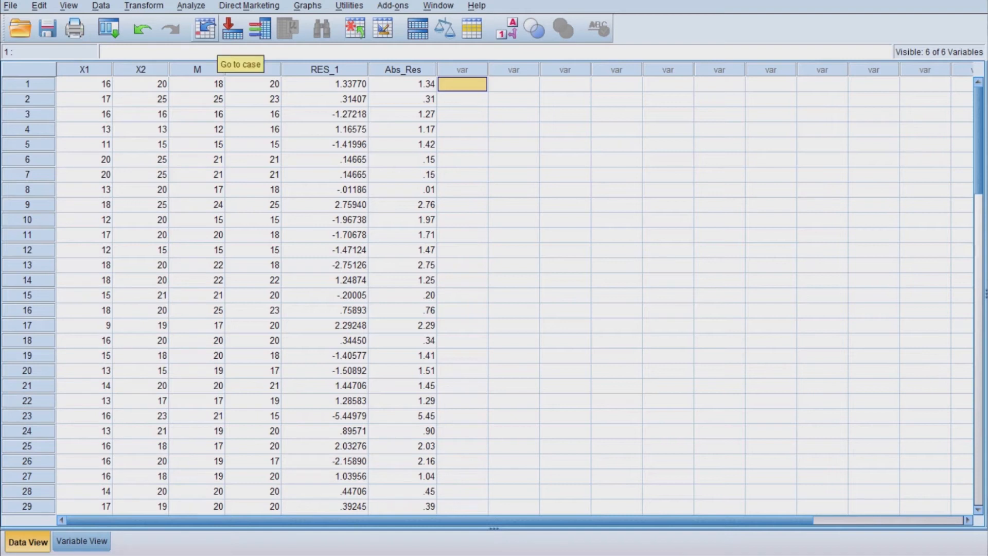
Set up a linear regression with Abs_Res replacing Kinerja [Y] as dependent, keeping X1, X2 and M as independents.
{"action": "left_click", "coordinate": [191, 6]}
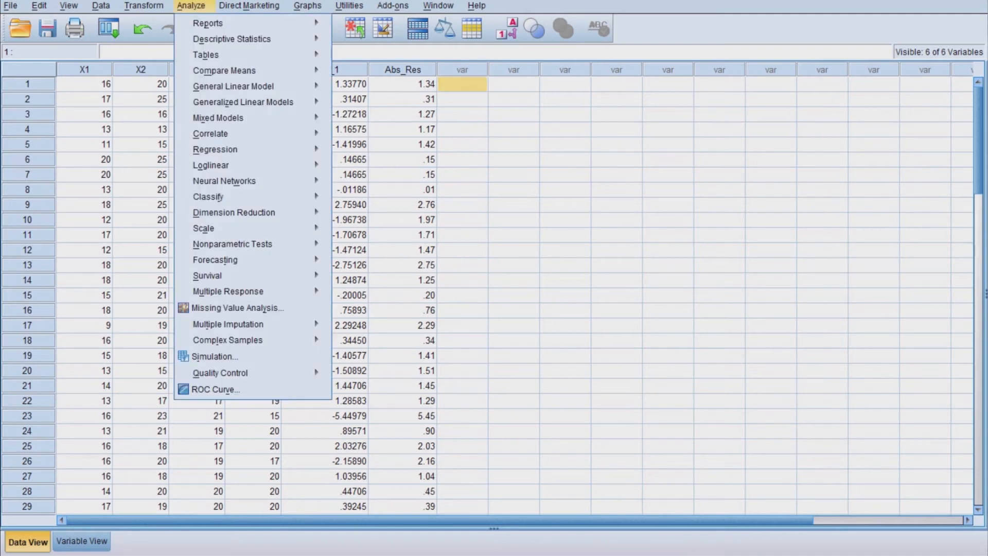
{"action": "mouse_move", "coordinate": [215, 149]}
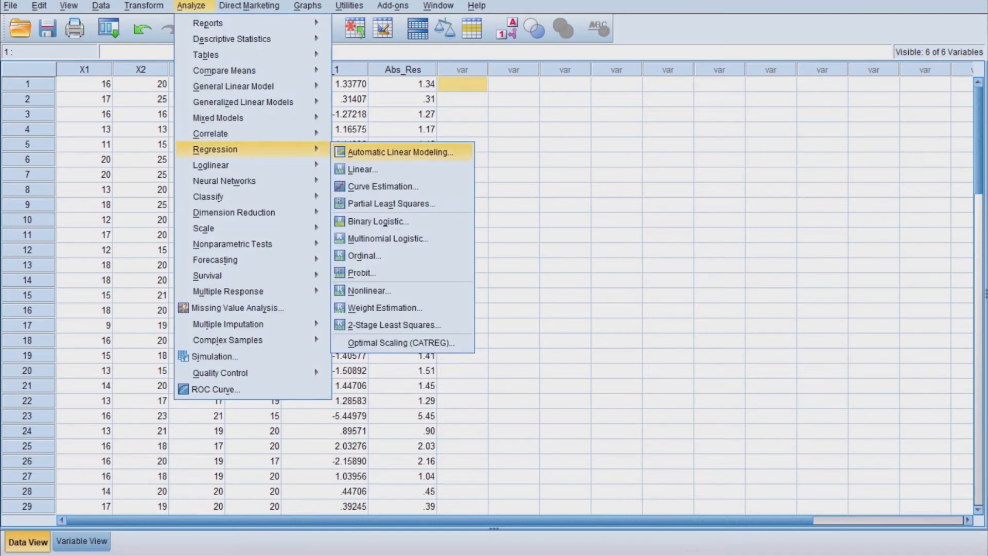
{"action": "left_click", "coordinate": [363, 169]}
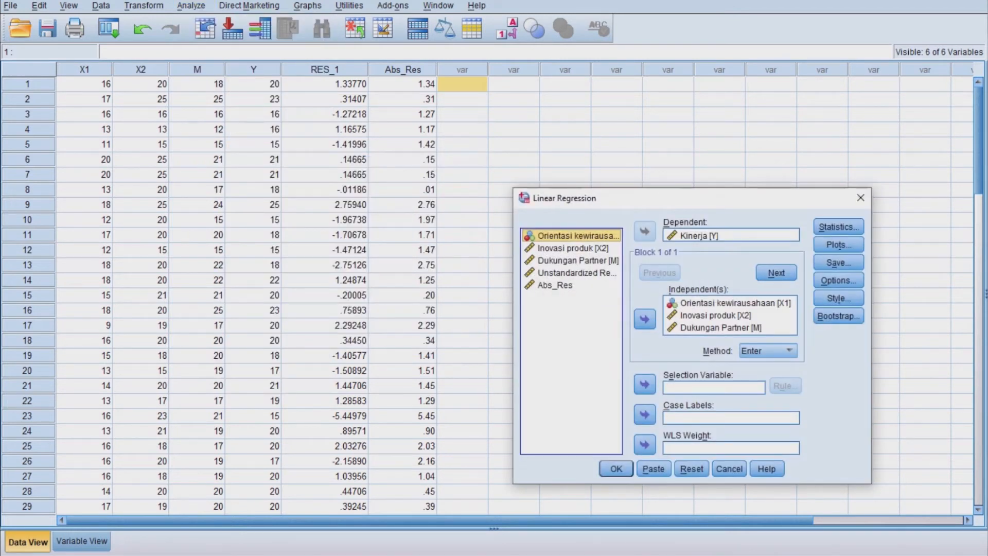
{"action": "left_click", "coordinate": [699, 236]}
{"action": "left_click", "coordinate": [646, 232]}
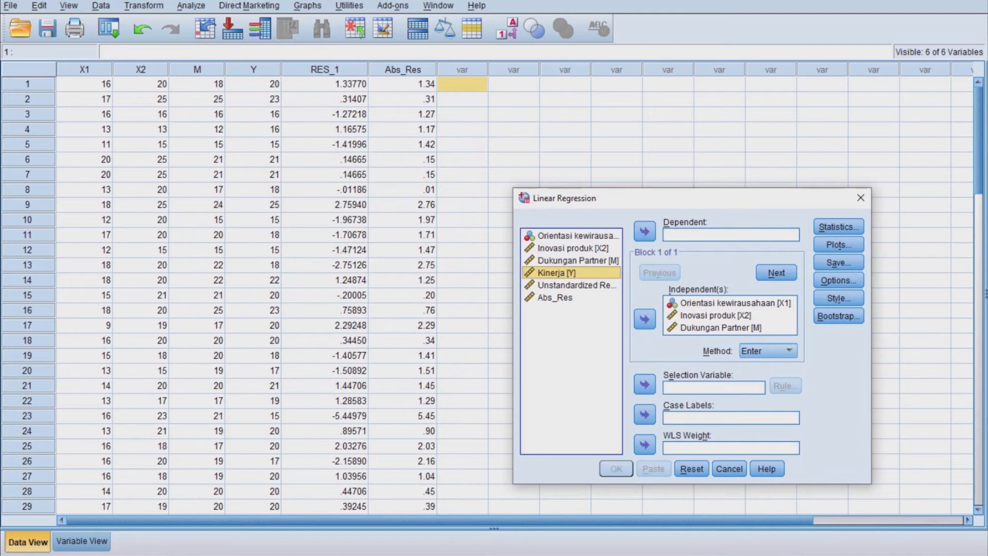
{"action": "left_click", "coordinate": [555, 297]}
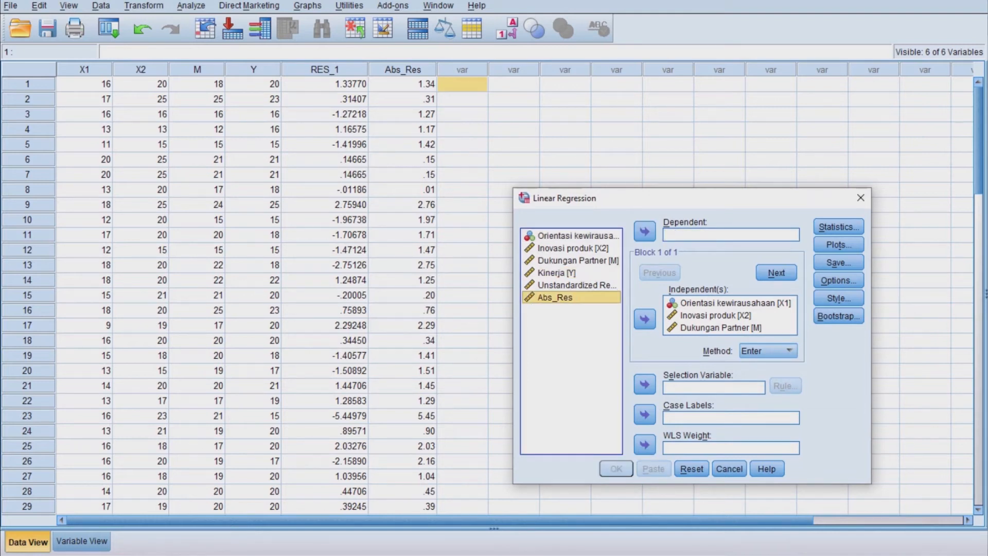
{"action": "left_click", "coordinate": [645, 232]}
Turn off saving of unstandardized residuals, run the Glejser regression, and view its full coefficients table.
{"action": "left_click", "coordinate": [838, 263]}
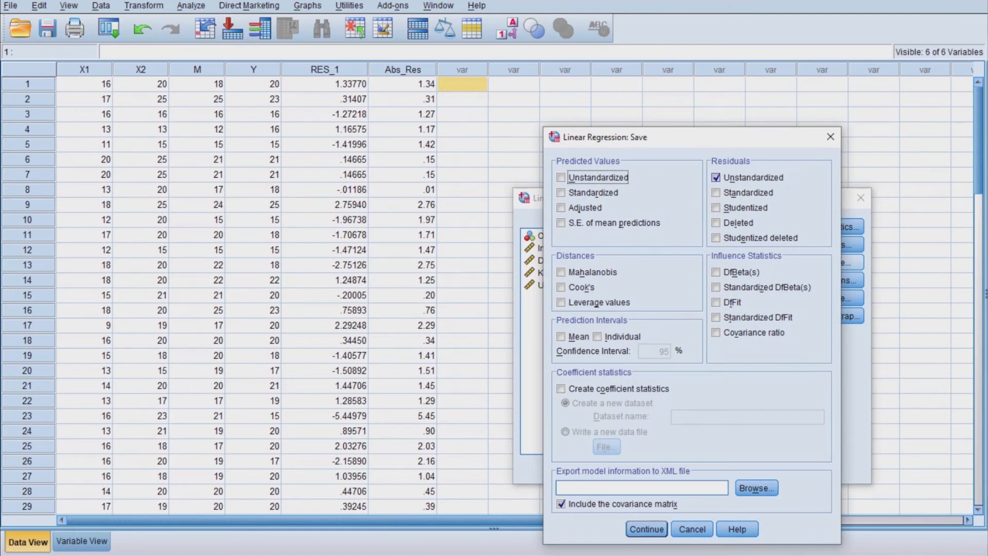
{"action": "left_click", "coordinate": [716, 177]}
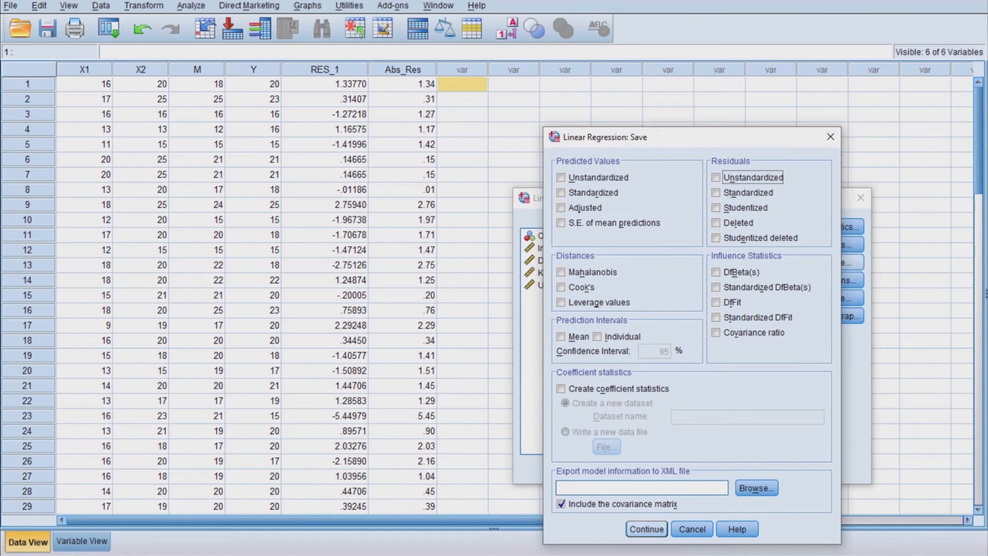
{"action": "left_click", "coordinate": [647, 530]}
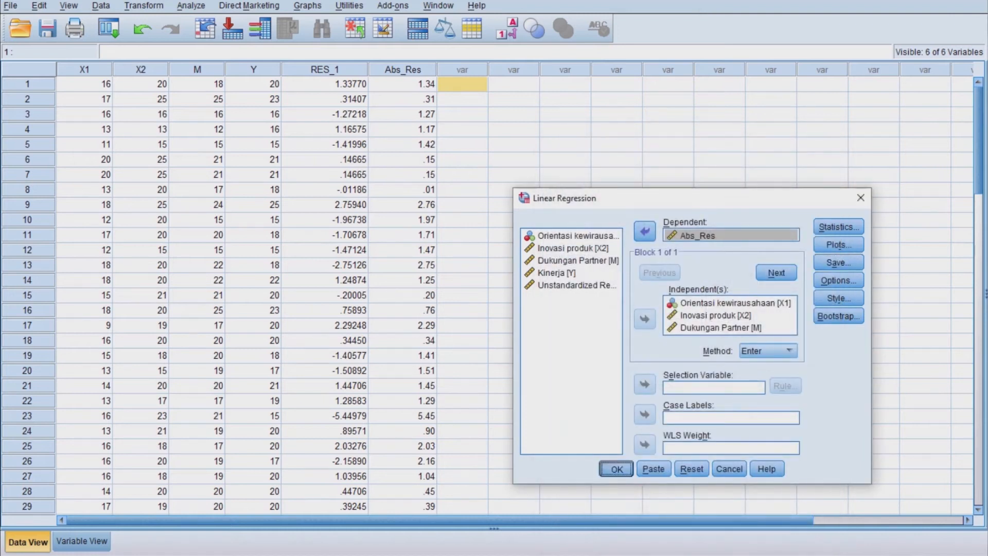
{"action": "key", "text": "Return"}
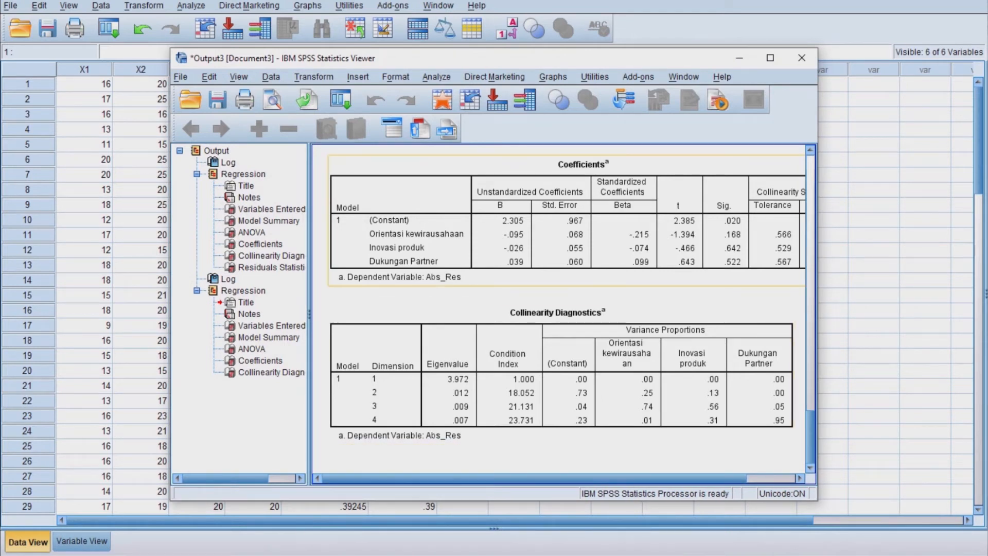
{"action": "left_click_drag", "start_coordinate": [656, 479], "coordinate": [706, 478]}
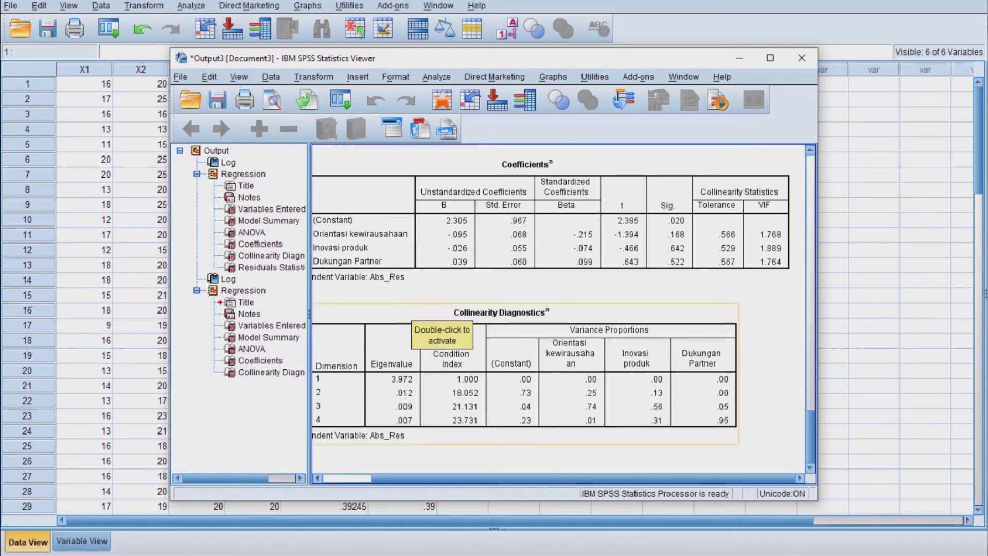
Switch to Word and compare the Uji Glejser table's Sig. values with the heteroscedasticity interpretation below it.
{"action": "key", "text": "alt+Tab"}
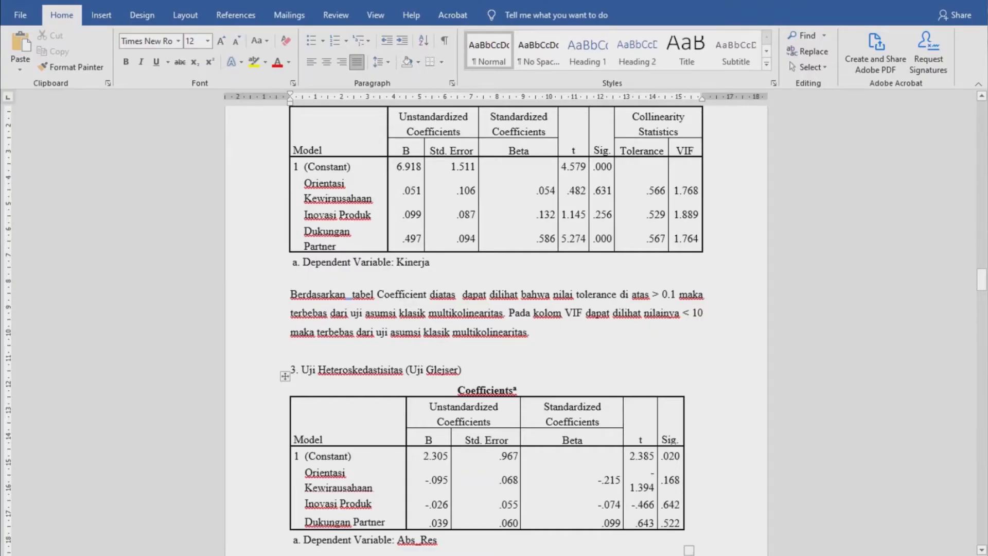
{"action": "scroll", "coordinate": [496, 329], "scroll_direction": "up", "scroll_amount": 1}
{"action": "scroll", "coordinate": [497, 330], "scroll_direction": "down", "scroll_amount": 4}
{"action": "scroll", "coordinate": [496, 329], "scroll_direction": "up", "scroll_amount": 1}
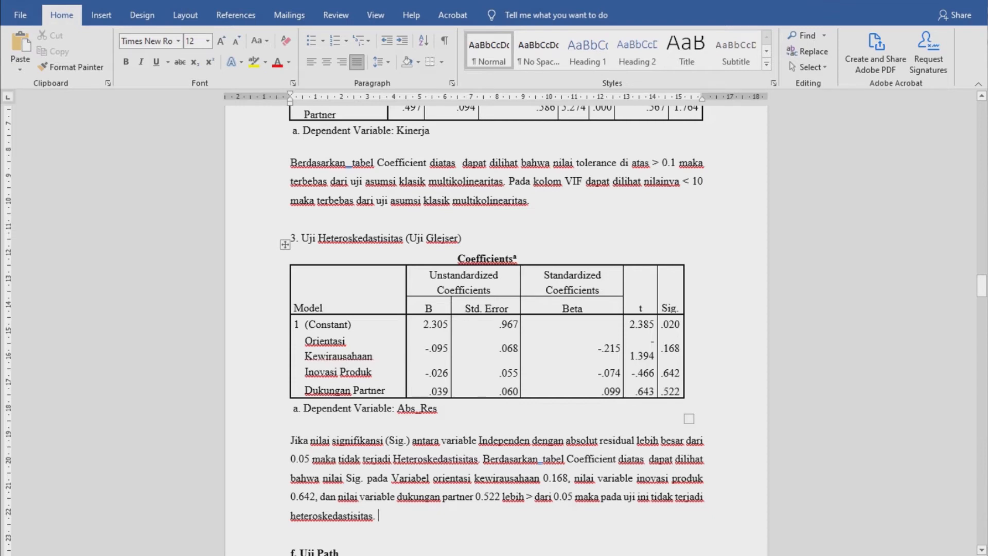
{"action": "left_click_drag", "start_coordinate": [662, 348], "coordinate": [680, 348]}
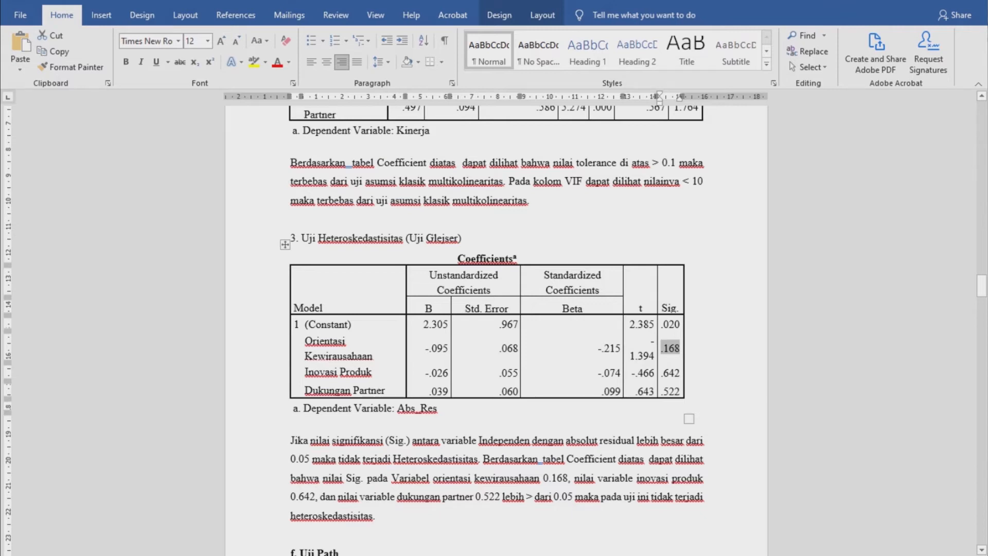
{"action": "scroll", "coordinate": [494, 309], "scroll_direction": "down", "scroll_amount": 3}
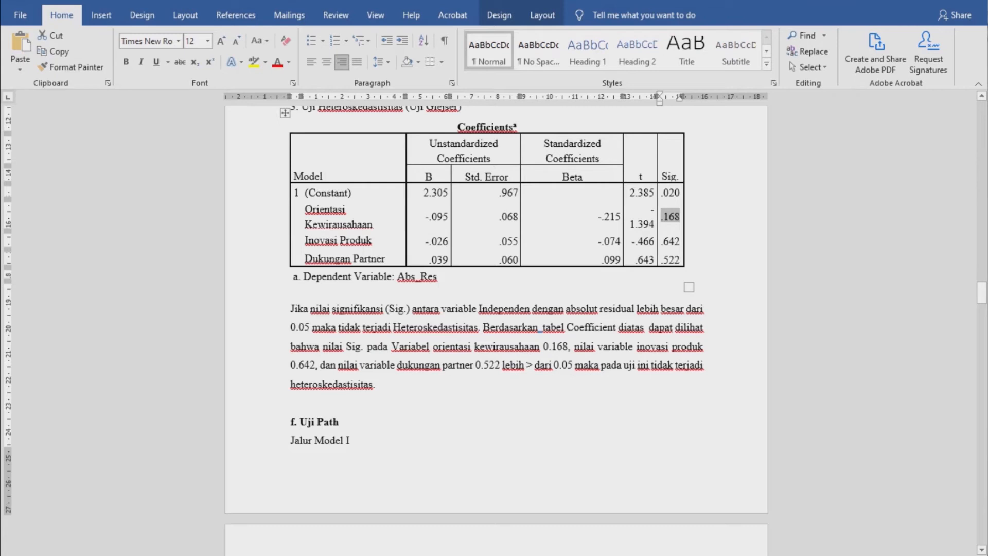
Review the Uji Path section for Jalur Model I, including its Model Summary and Coefficients tables.
{"action": "scroll", "coordinate": [602, 453], "scroll_direction": "down", "scroll_amount": 1}
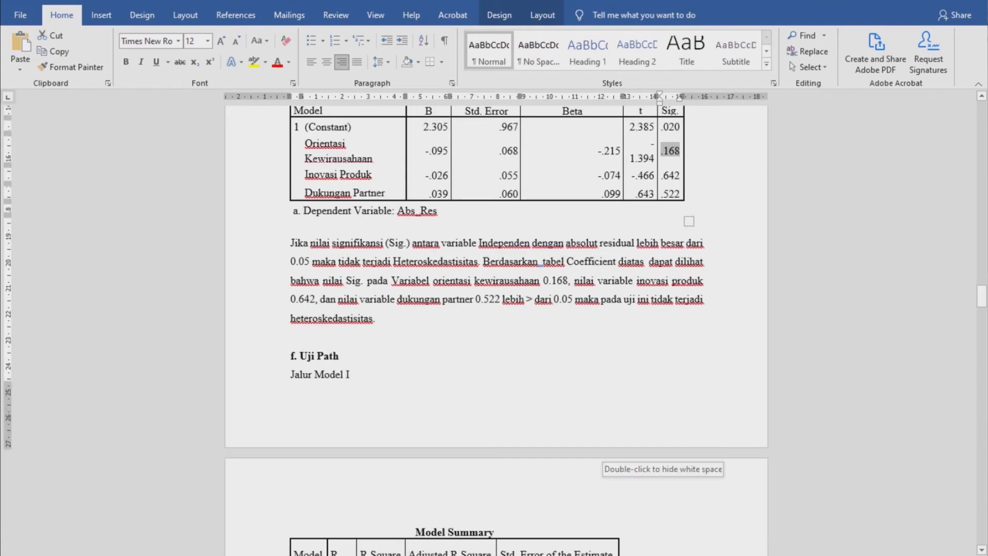
{"action": "scroll", "coordinate": [664, 453], "scroll_direction": "down", "scroll_amount": 1}
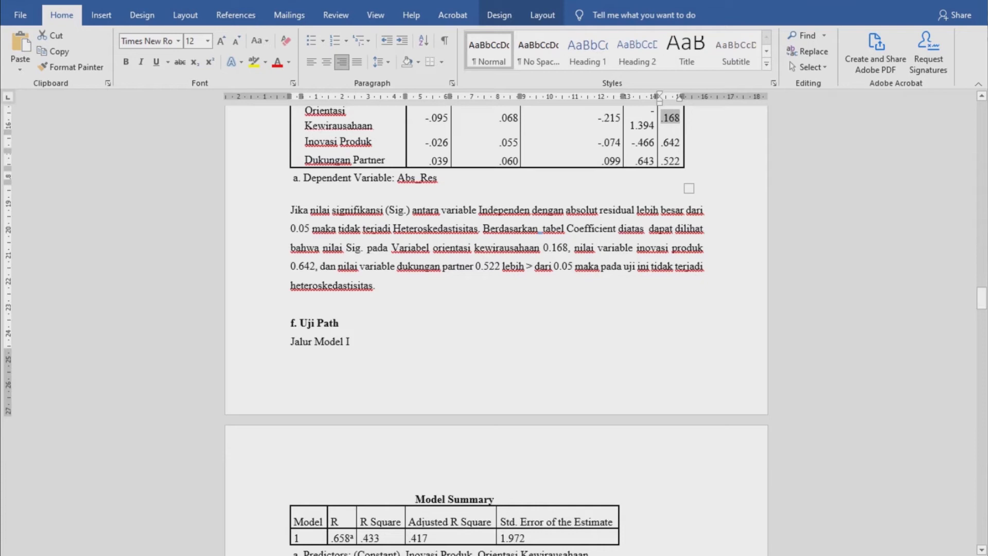
{"action": "scroll", "coordinate": [496, 331], "scroll_direction": "down", "scroll_amount": 4}
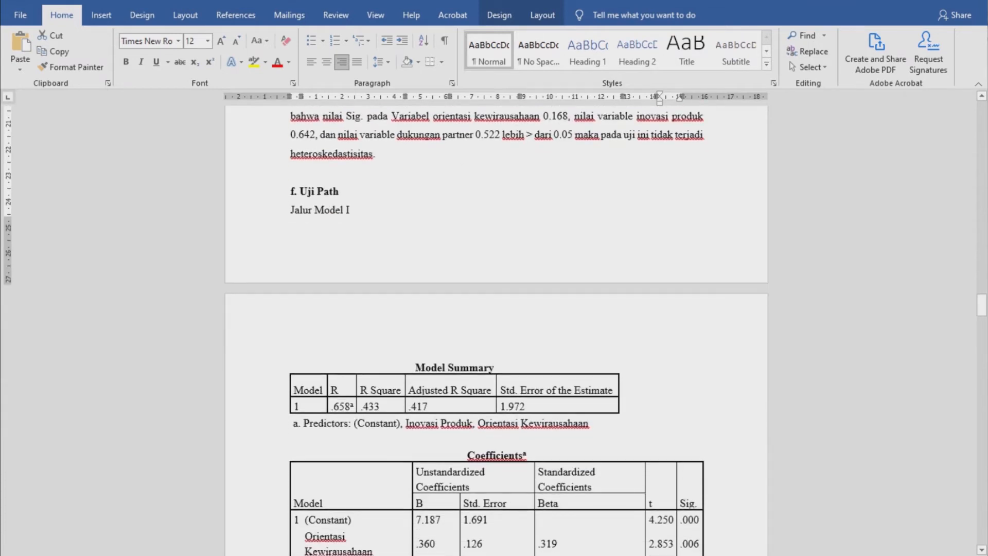
{"action": "scroll", "coordinate": [496, 331], "scroll_direction": "down", "scroll_amount": 4}
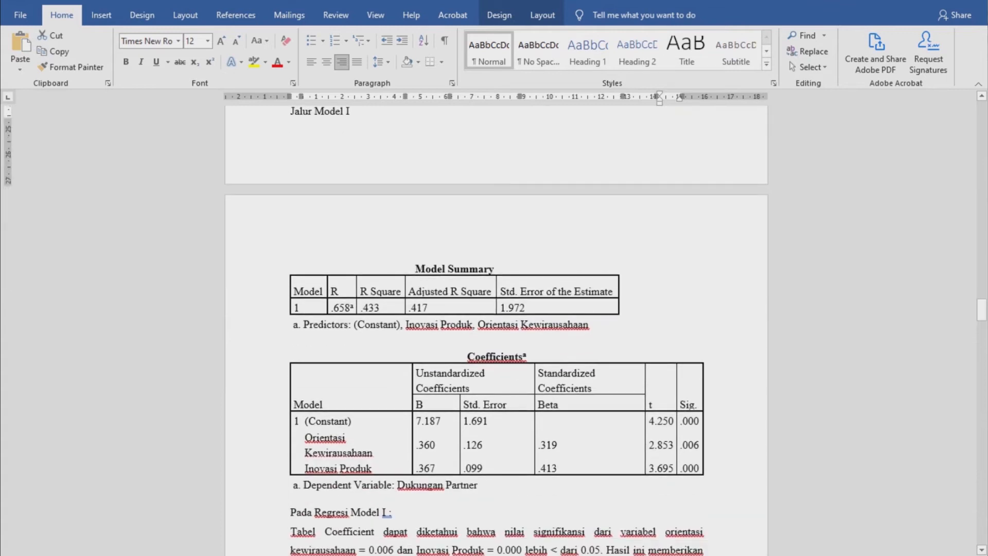
{"action": "scroll", "coordinate": [496, 330], "scroll_direction": "up", "scroll_amount": 3}
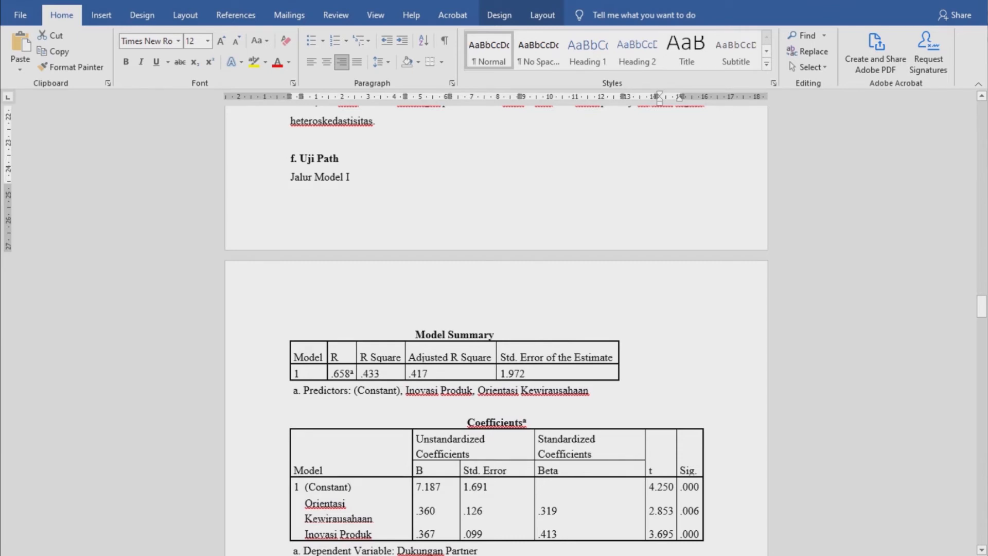
Switch to the SPSS data editor and delete the RES_1 and Abs_Res variables from the dataset.
{"action": "mouse_move", "coordinate": [590, 555]}
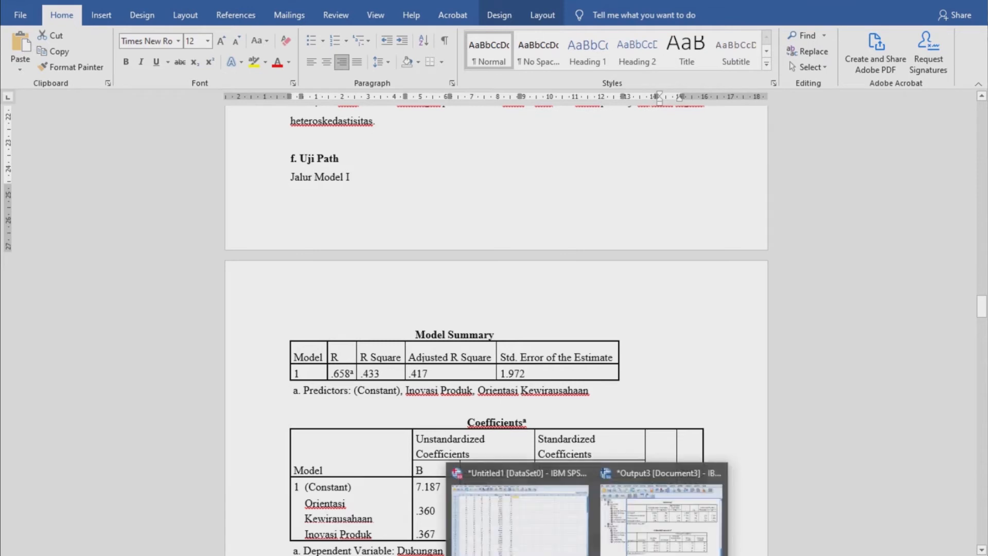
{"action": "left_click", "coordinate": [520, 514]}
{"action": "left_click", "coordinate": [325, 69]}
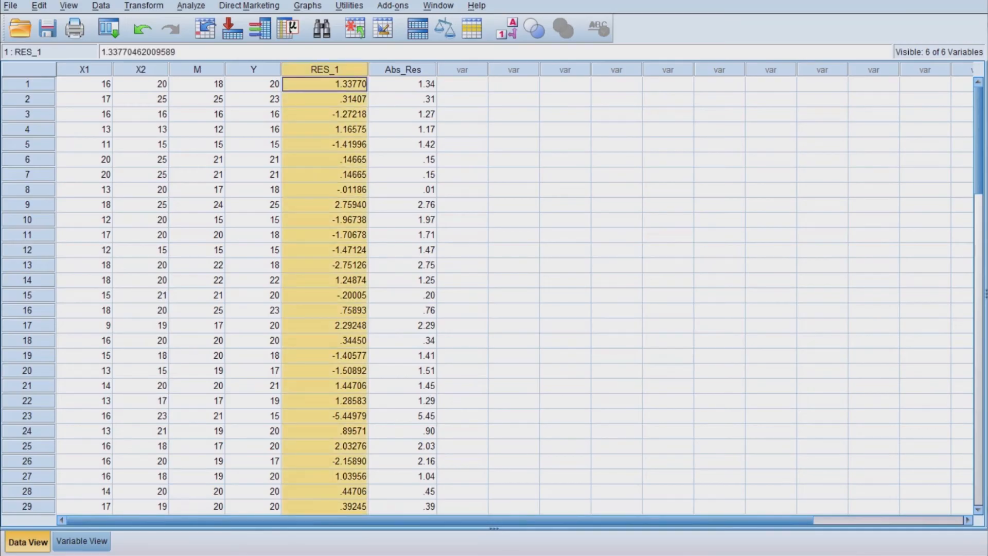
{"action": "left_click", "coordinate": [396, 70], "text": "shift"}
{"action": "right_click", "coordinate": [395, 66]}
{"action": "left_click", "coordinate": [421, 126]}
{"action": "left_click", "coordinate": [522, 159]}
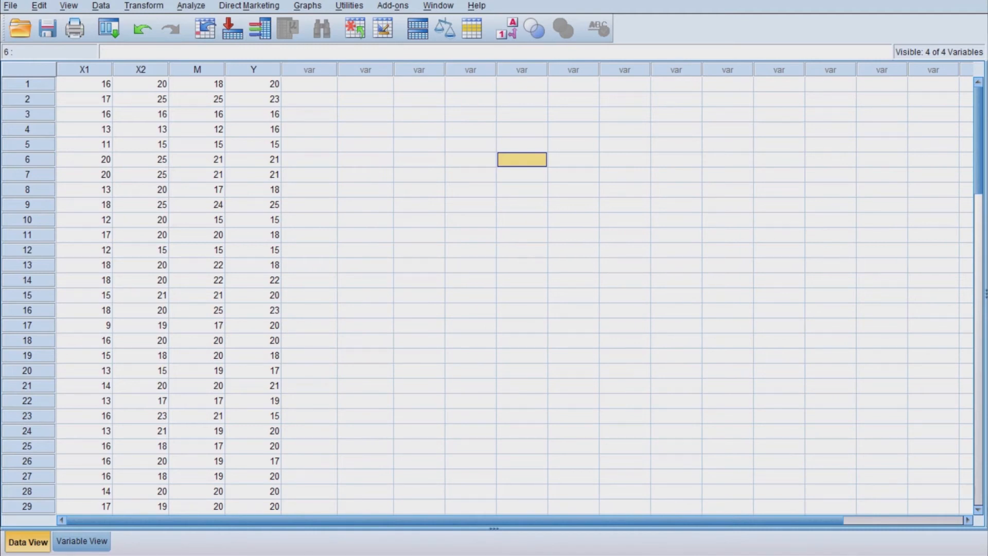
Open the linear regression setup and remove X1, X2 and M from the independents.
{"action": "left_click", "coordinate": [191, 6]}
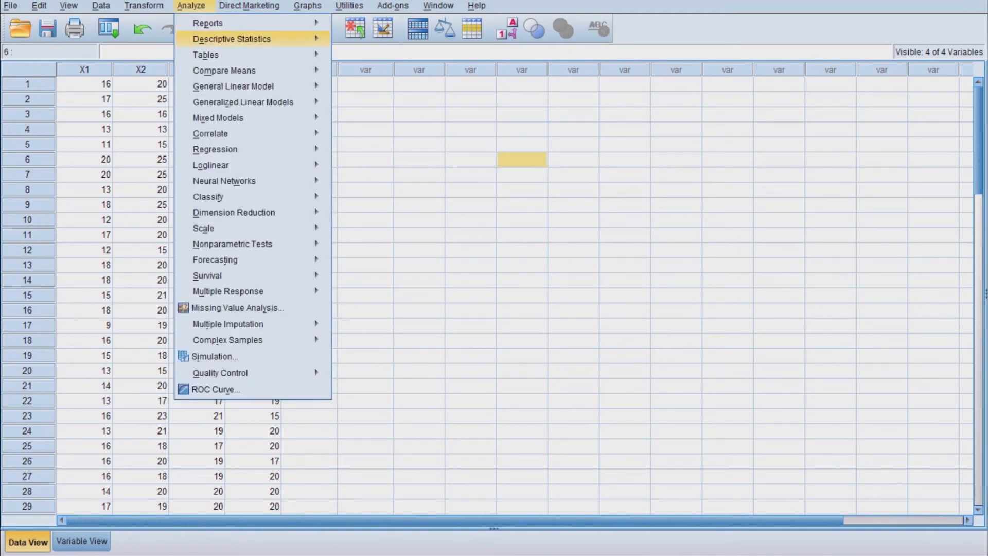
{"action": "mouse_move", "coordinate": [232, 149]}
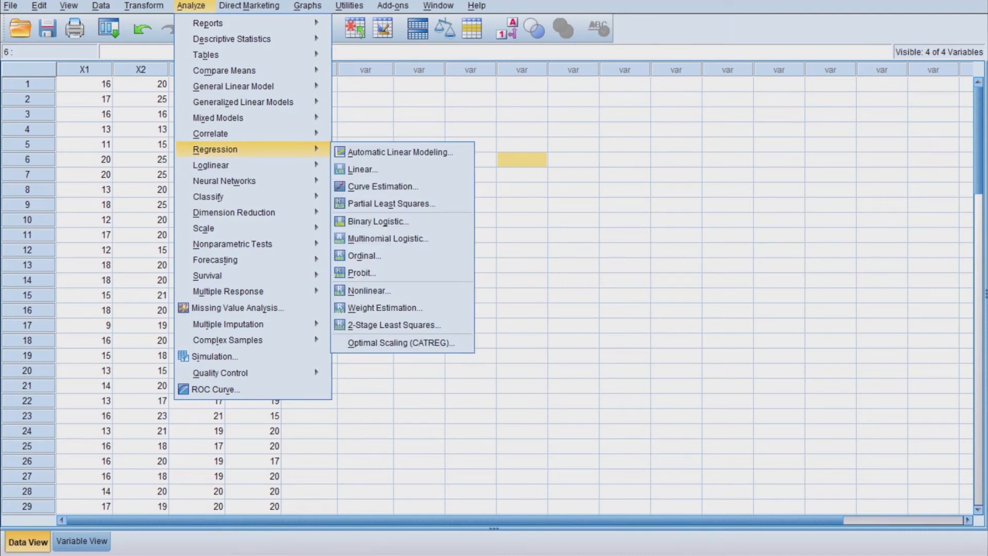
{"action": "left_click", "coordinate": [363, 169]}
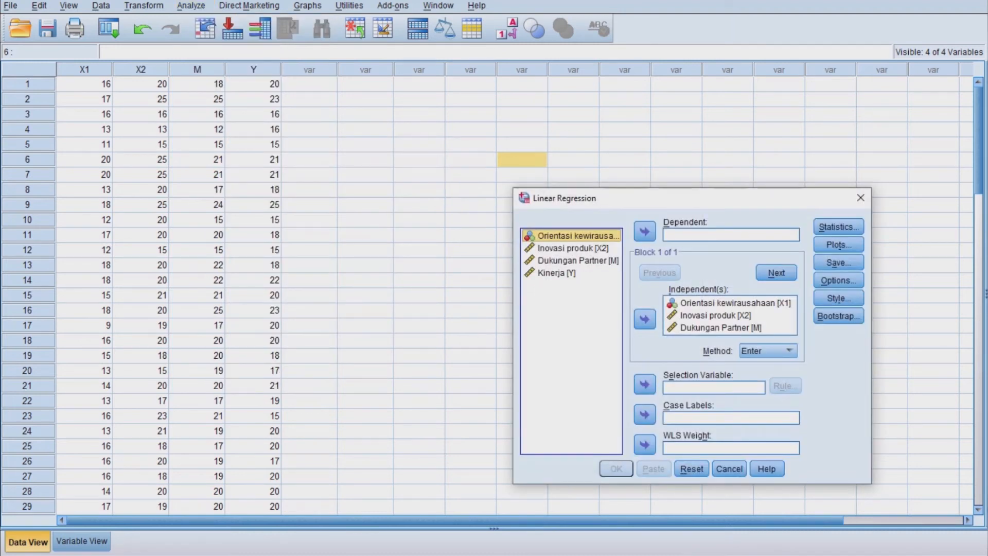
{"action": "left_click", "coordinate": [730, 303]}
{"action": "left_click_drag", "start_coordinate": [730, 304], "coordinate": [730, 328]}
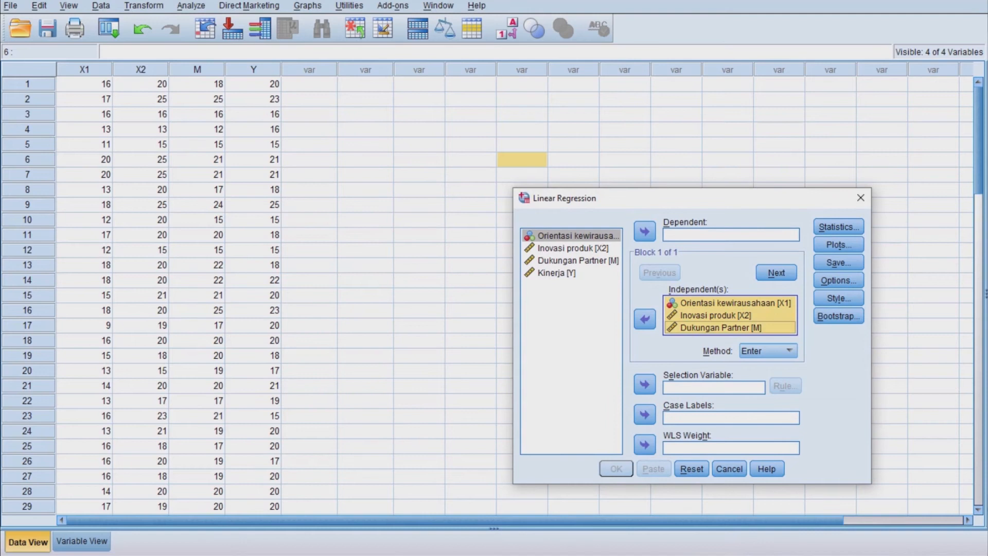
{"action": "left_click", "coordinate": [645, 319]}
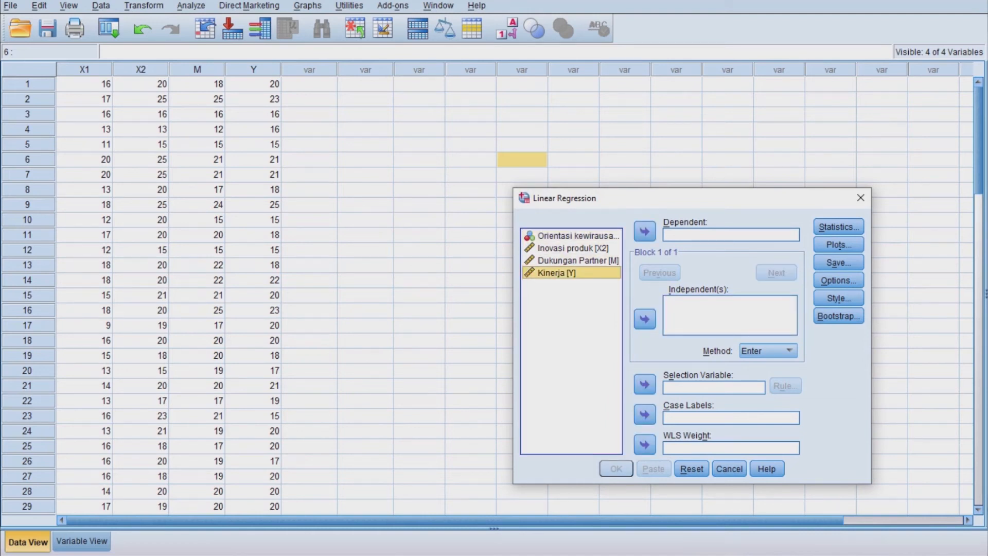
Assign Dukungan Partner [M] as the dependent variable, with Orientasi kewirausahaan [X1] and Inovasi produk [X2] as independents.
{"action": "left_click", "coordinate": [577, 261]}
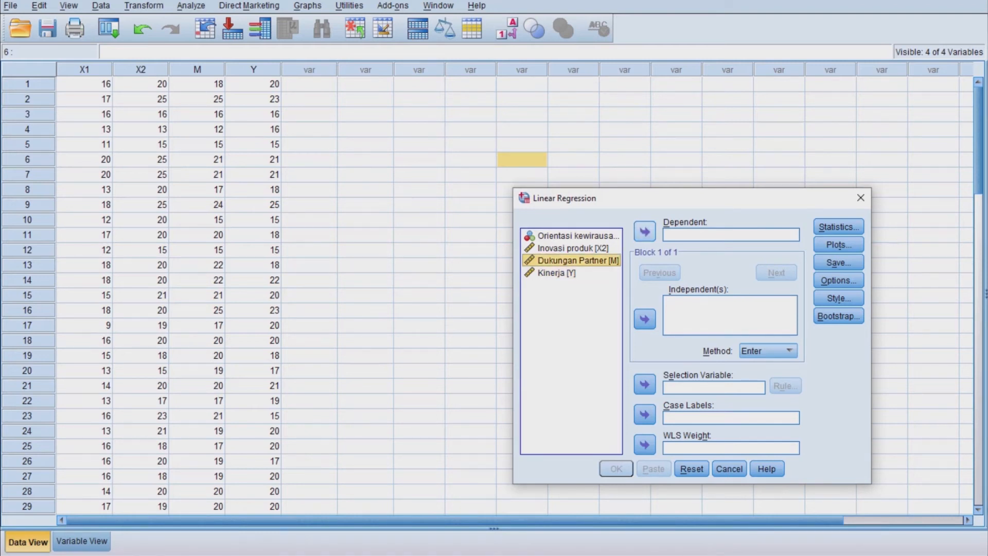
{"action": "left_click", "coordinate": [645, 231]}
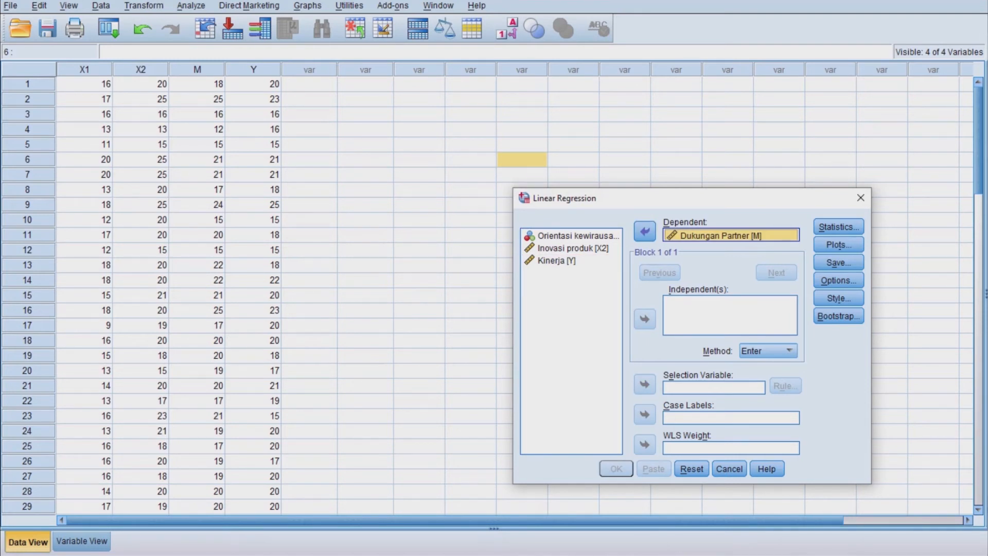
{"action": "left_click", "coordinate": [577, 236]}
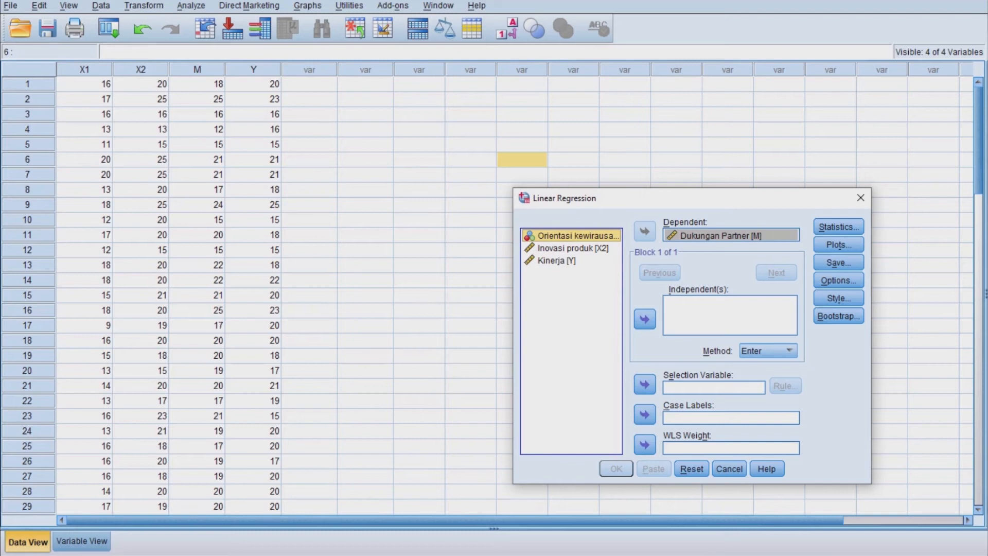
{"action": "left_click", "coordinate": [573, 248], "text": "shift"}
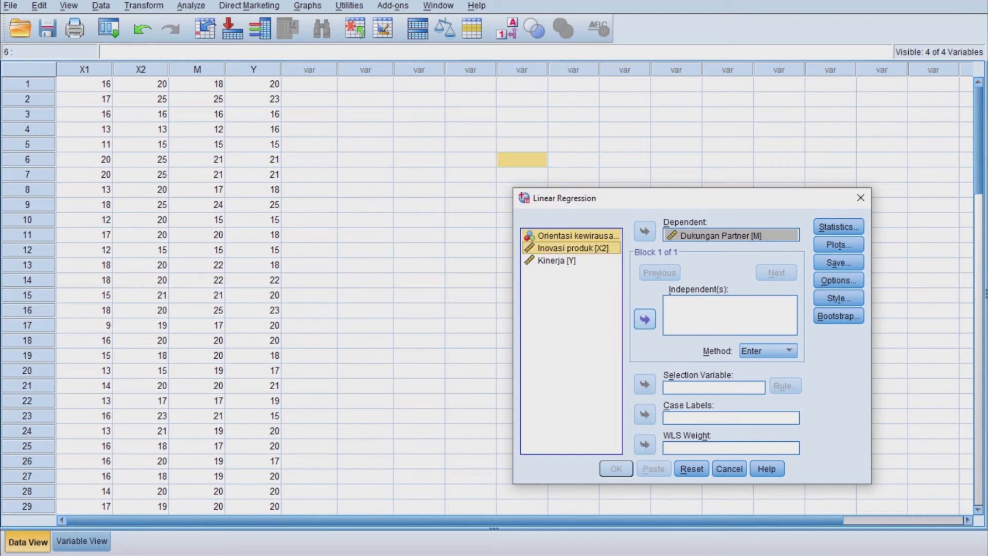
{"action": "left_click", "coordinate": [645, 319]}
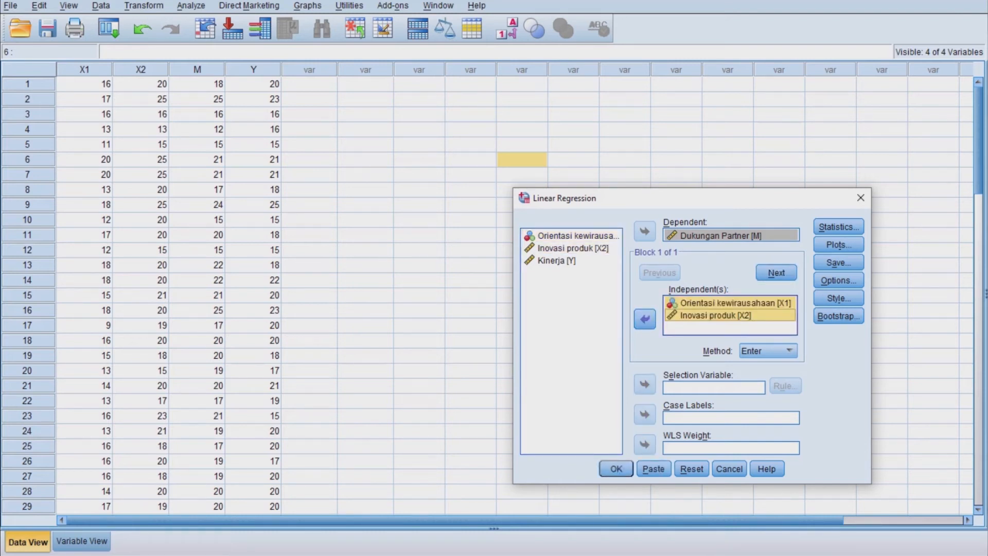
Run the Jalur Model I regression and review its Model Summary and full Coefficients tables.
{"action": "left_click", "coordinate": [616, 469]}
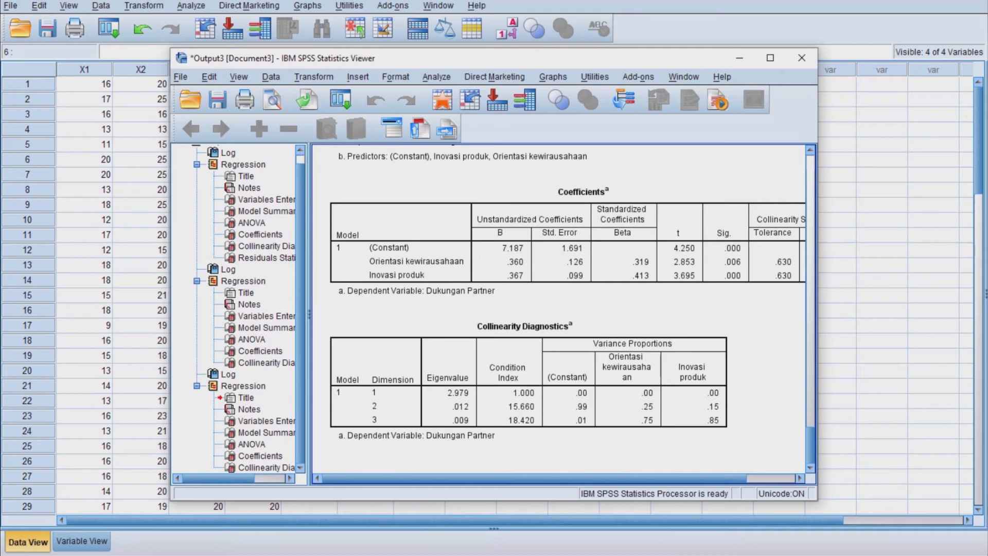
{"action": "scroll", "coordinate": [515, 295], "scroll_direction": "up", "scroll_amount": 3}
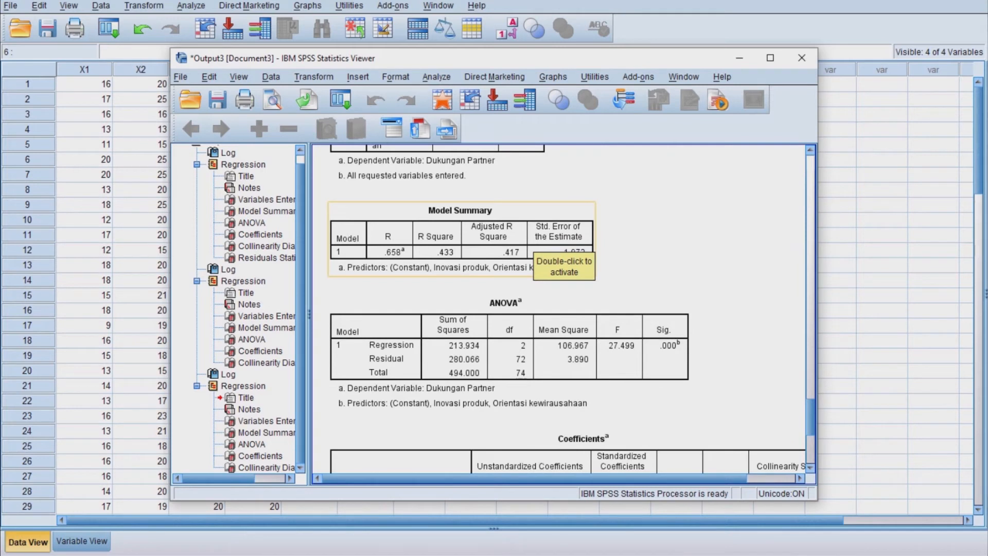
{"action": "scroll", "coordinate": [567, 309], "scroll_direction": "down", "scroll_amount": 3}
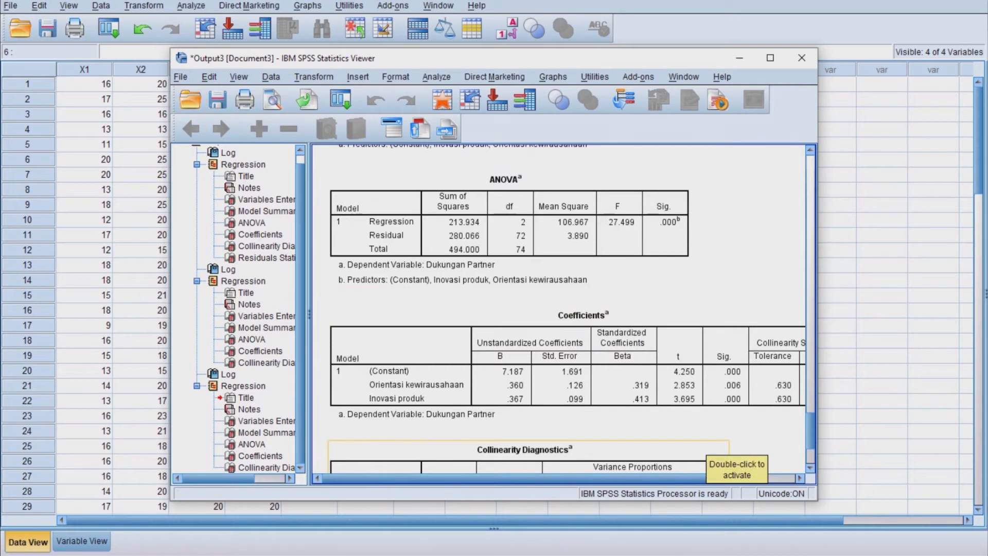
{"action": "scroll", "coordinate": [702, 414], "scroll_direction": "right", "scroll_amount": 1}
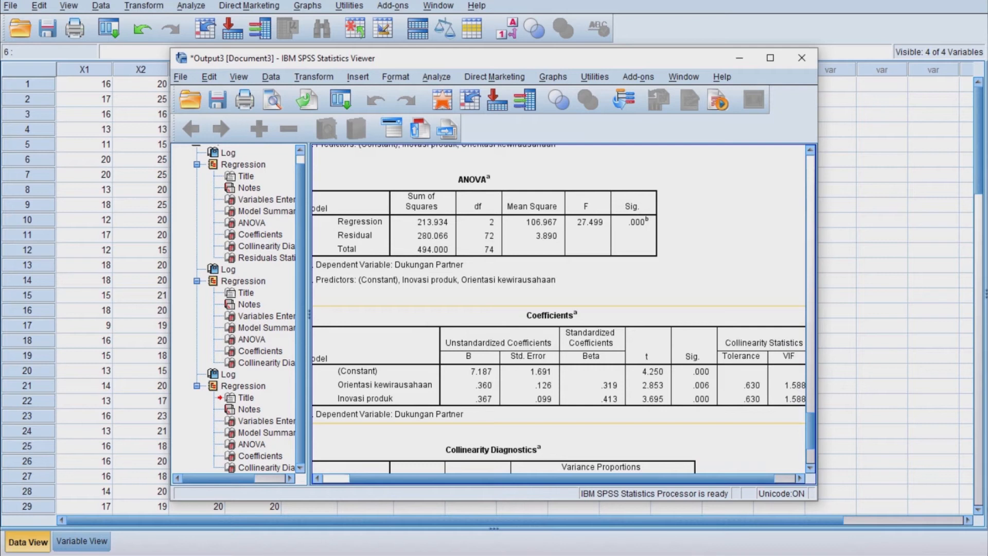
{"action": "scroll", "coordinate": [560, 313], "scroll_direction": "right", "scroll_amount": 1}
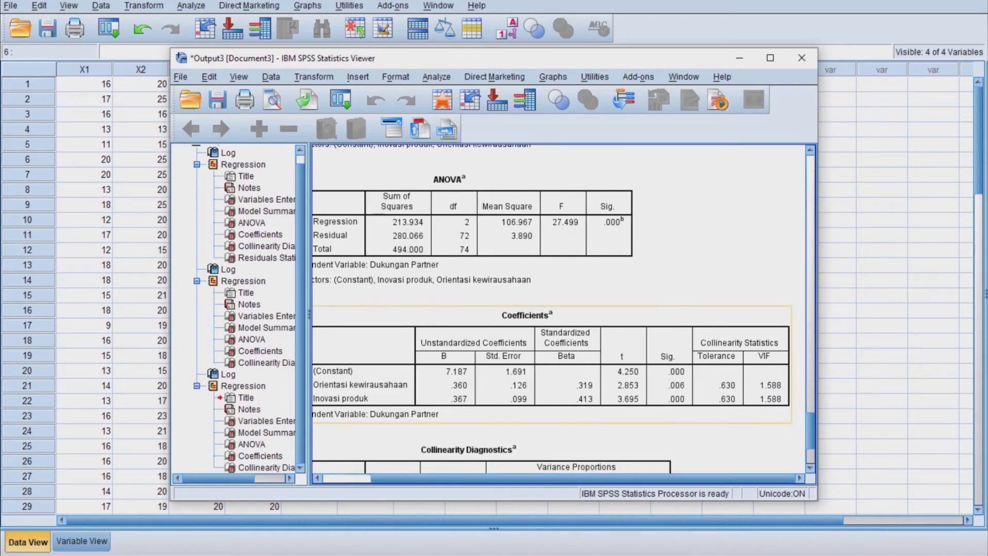
Switch to Word and compare the Sig. values for Orientasi Kewirausahaan and Inovasi Produk with the Regresi Model I interpretation on Dukungan Partner.
{"action": "key", "text": "alt+Tab"}
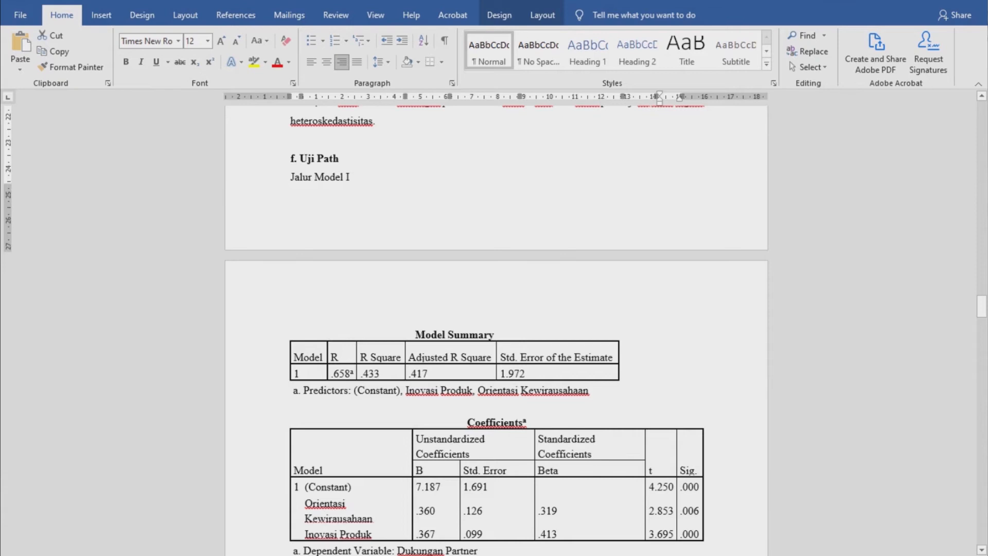
{"action": "scroll", "coordinate": [496, 330], "scroll_direction": "down", "scroll_amount": 3}
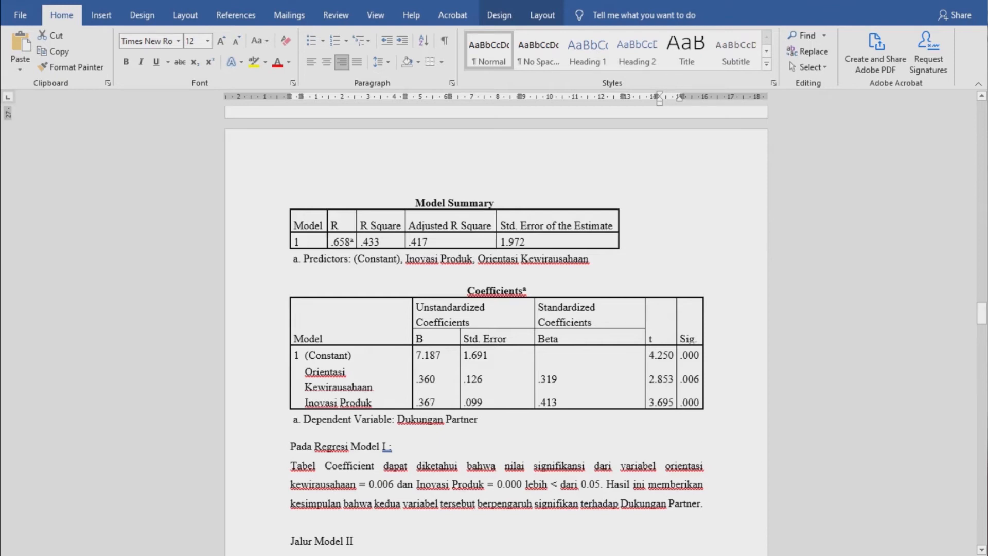
{"action": "left_click_drag", "start_coordinate": [681, 379], "coordinate": [700, 378]}
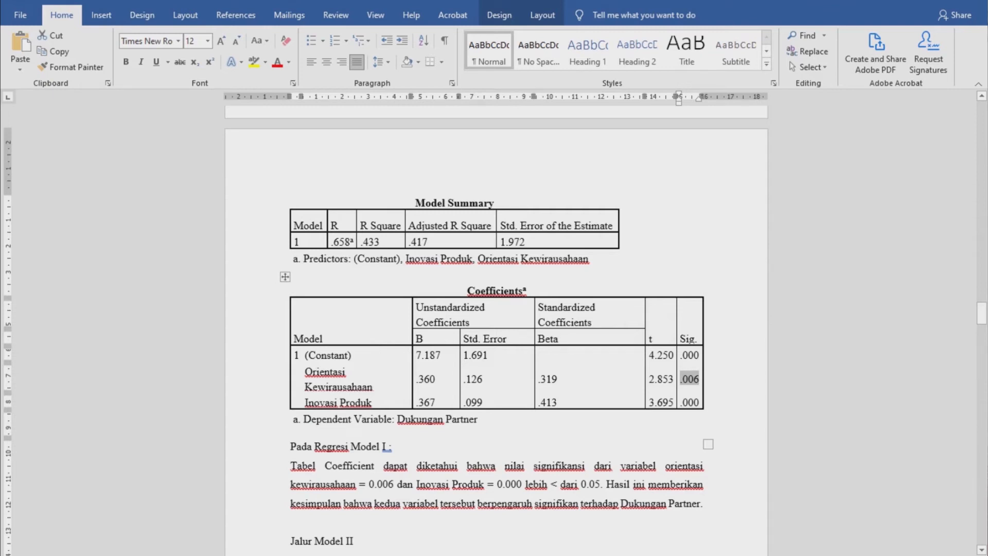
{"action": "left_click_drag", "start_coordinate": [680, 403], "coordinate": [699, 403]}
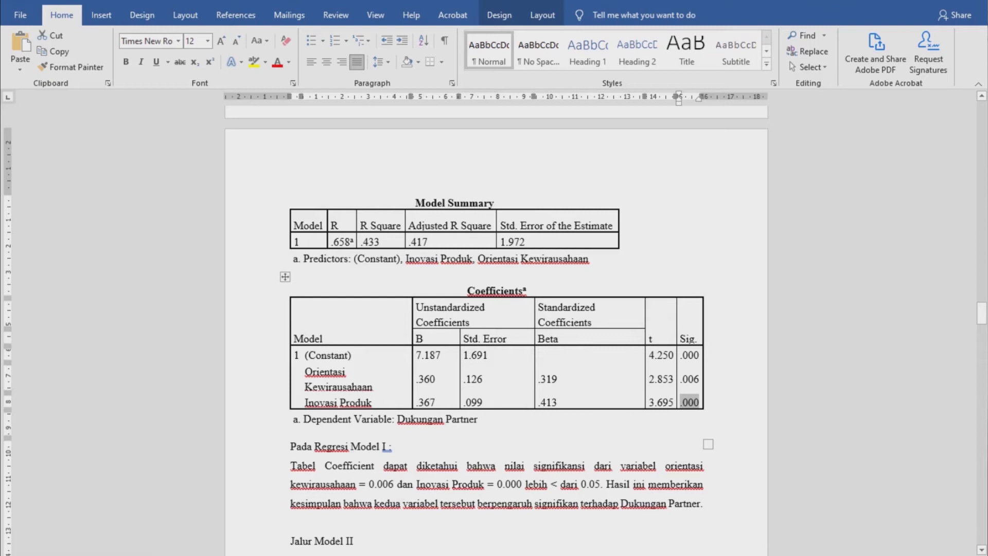
{"action": "left_click_drag", "start_coordinate": [397, 420], "coordinate": [482, 419]}
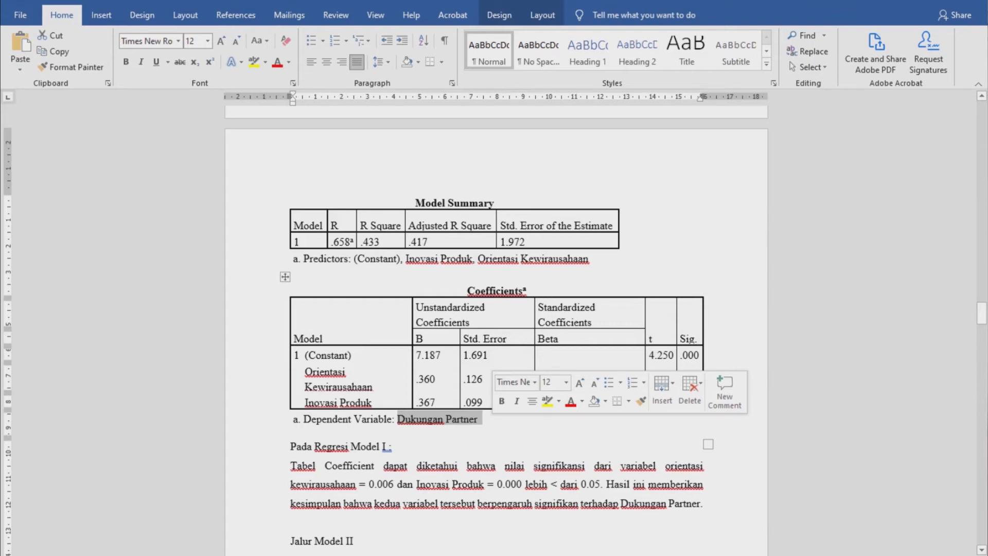
{"action": "scroll", "coordinate": [497, 330], "scroll_direction": "down", "scroll_amount": 5}
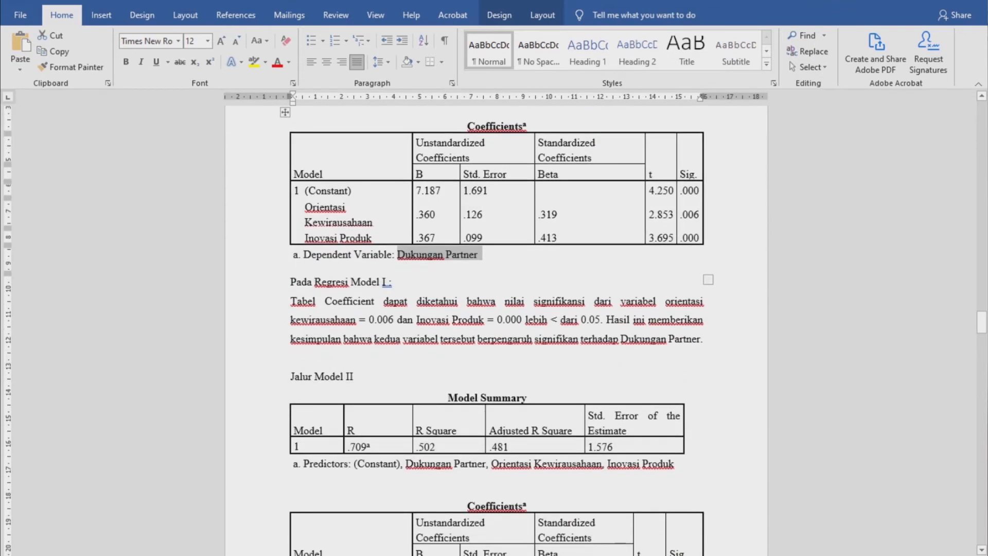
Switch to the SPSS data editor and move Dukungan Partner [M] from dependent to the independents in the linear regression setup.
{"action": "left_click", "coordinate": [587, 555]}
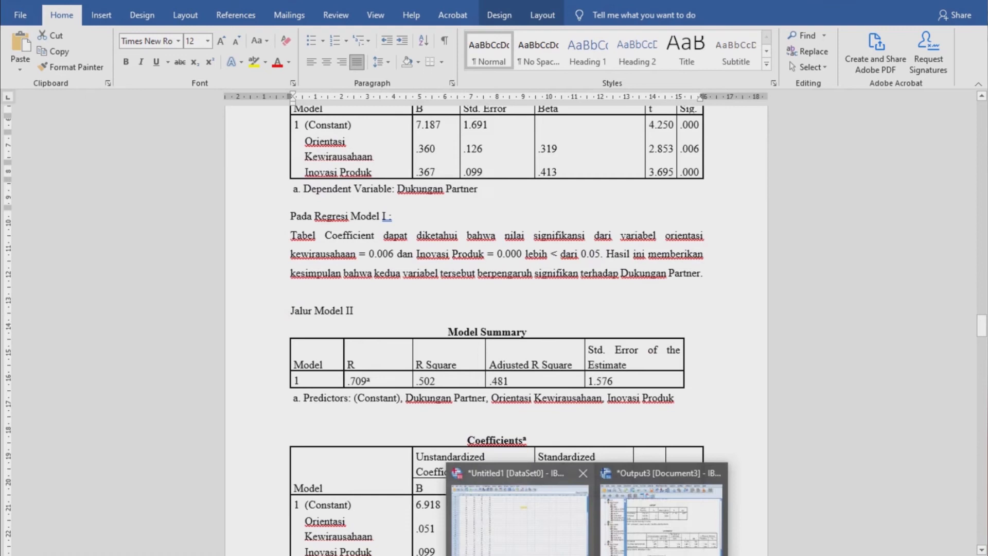
{"action": "left_click", "coordinate": [520, 517]}
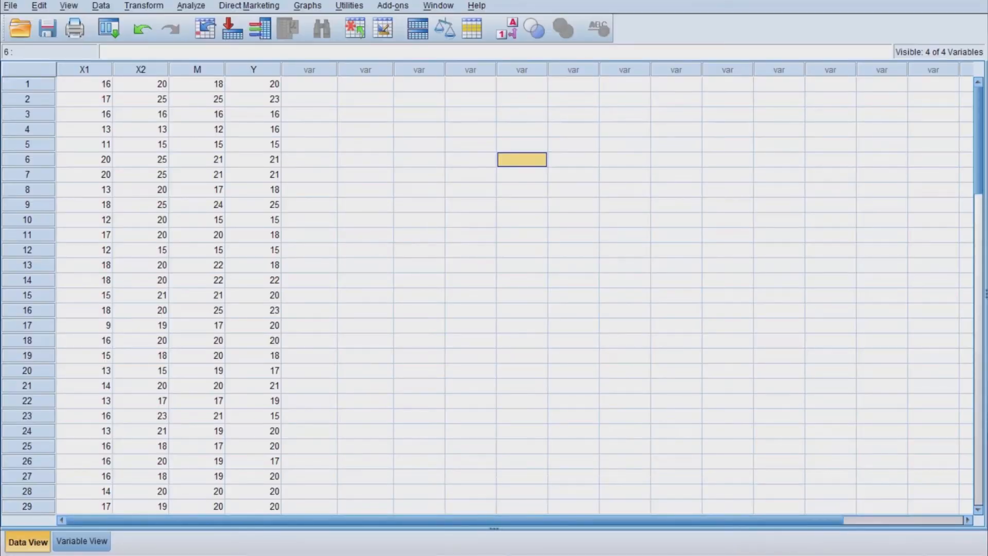
{"action": "left_click", "coordinate": [191, 5]}
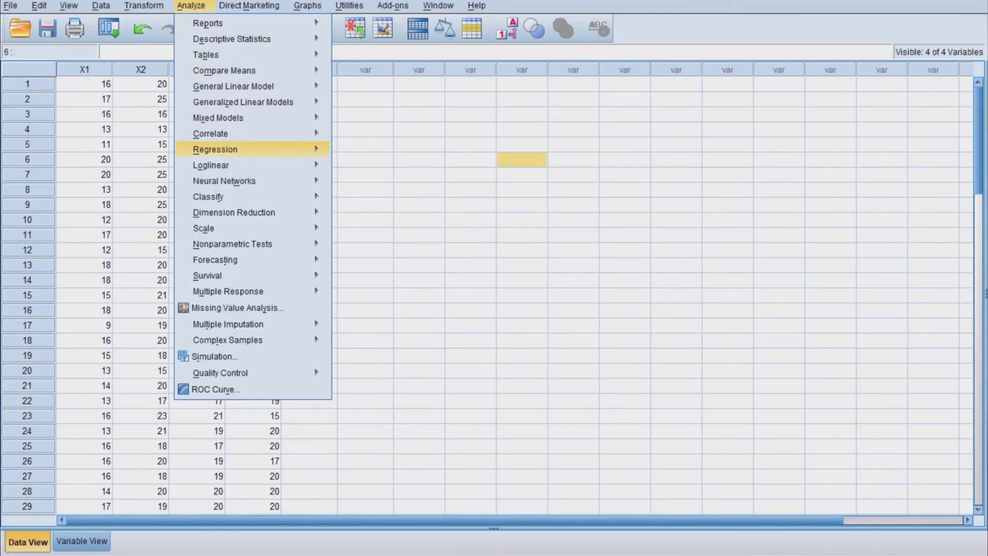
{"action": "mouse_move", "coordinate": [215, 150]}
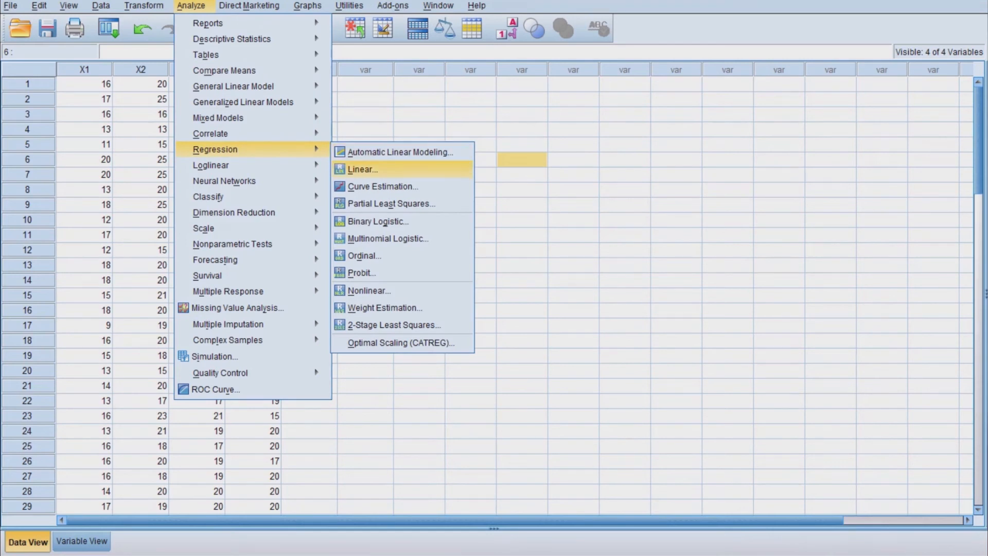
{"action": "left_click", "coordinate": [363, 170]}
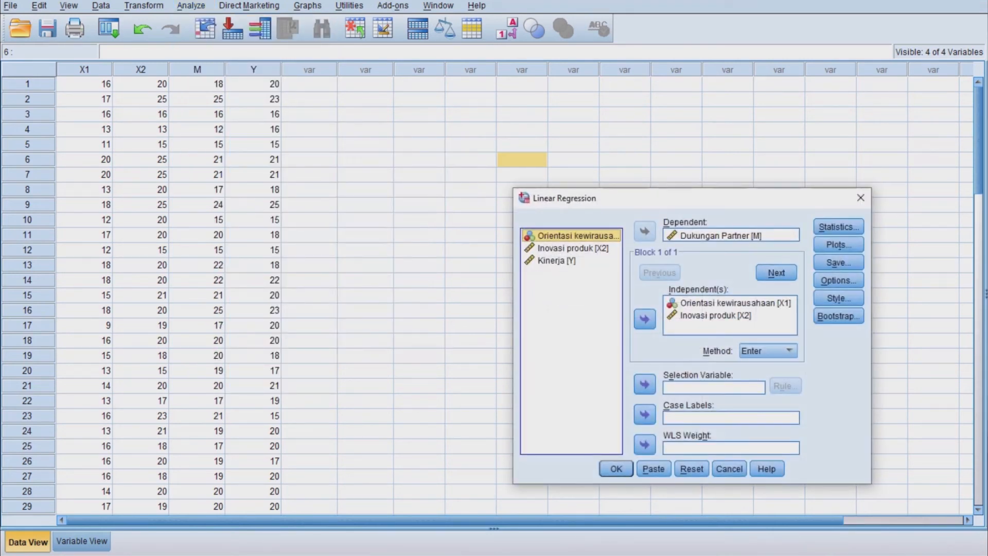
{"action": "left_click", "coordinate": [721, 236]}
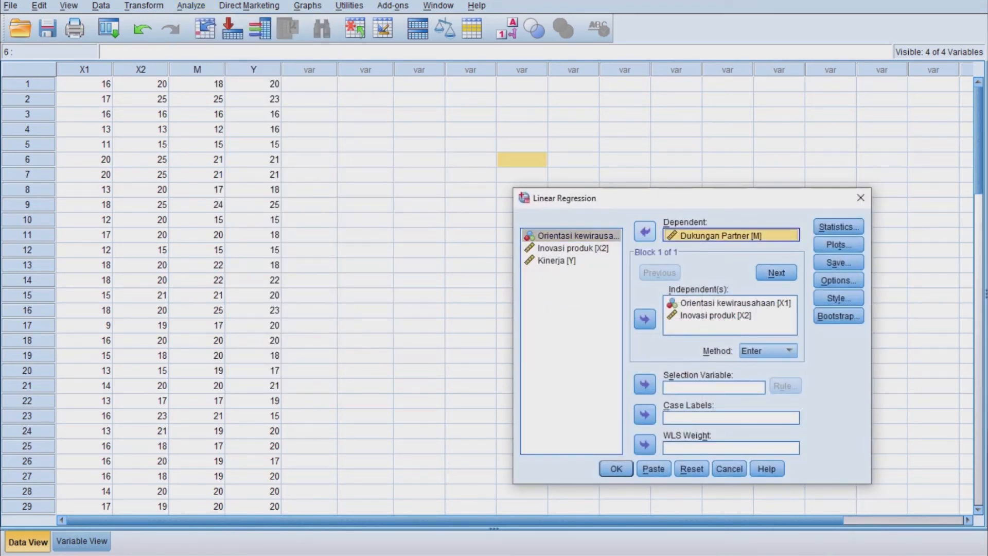
{"action": "left_click", "coordinate": [645, 231]}
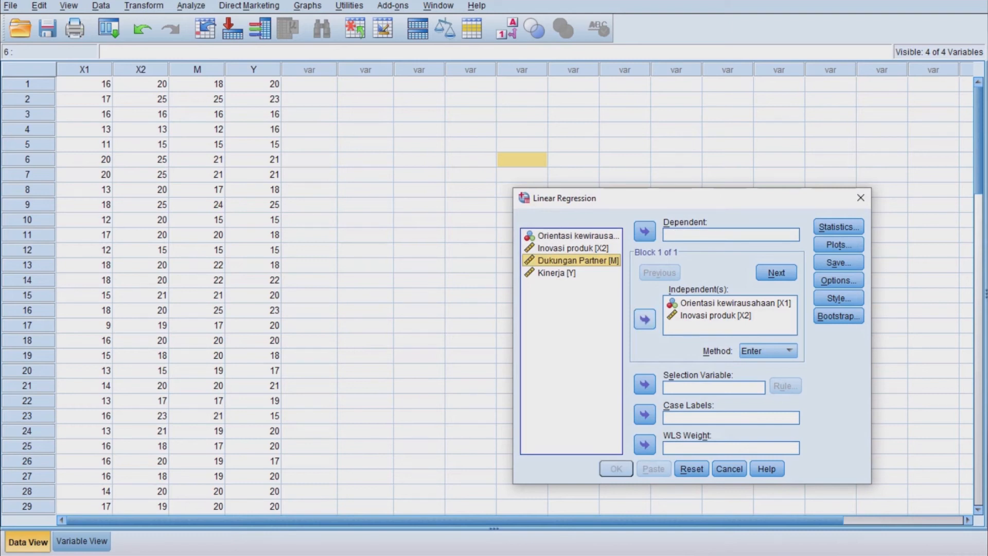
{"action": "left_click", "coordinate": [645, 319]}
Run the Jalur Model II regression with Kinerja [Y] as dependent and review its Model Summary and Coefficients tables.
{"action": "left_click", "coordinate": [557, 272]}
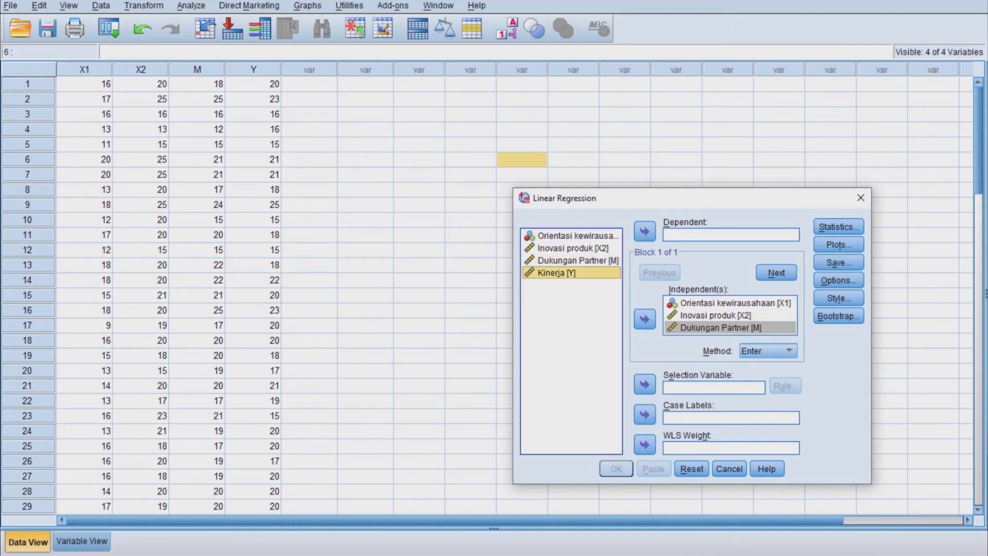
{"action": "left_click", "coordinate": [645, 231]}
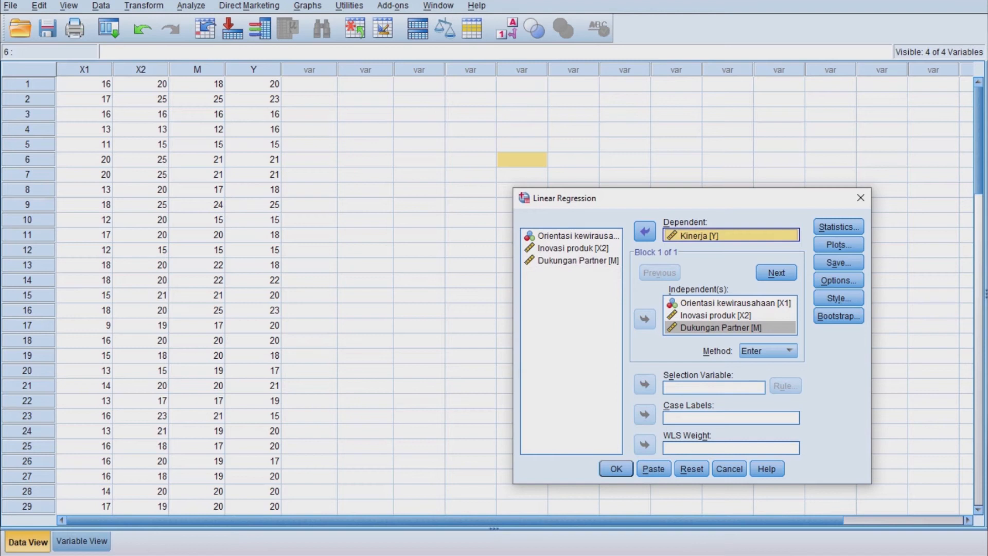
{"action": "left_click", "coordinate": [616, 468]}
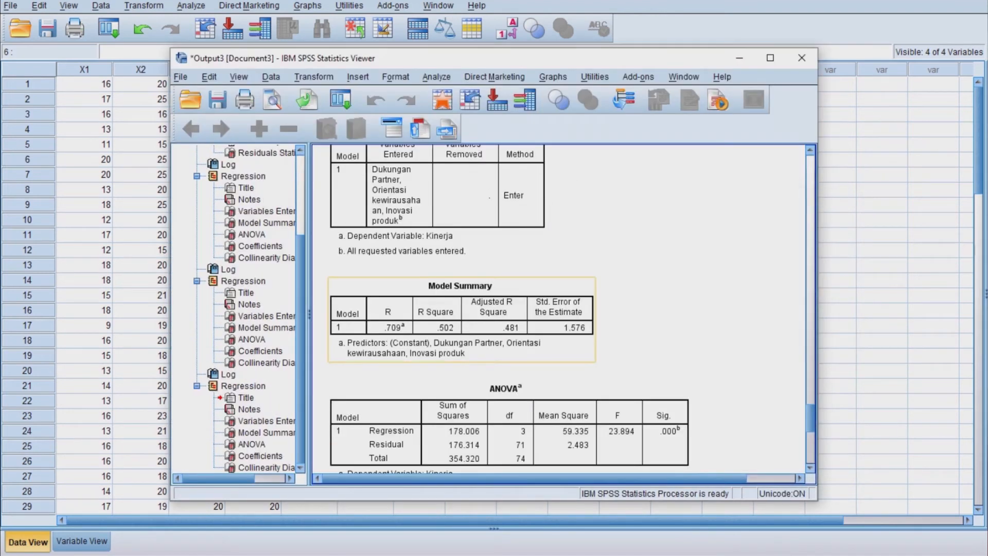
{"action": "scroll", "coordinate": [561, 308], "scroll_direction": "down", "scroll_amount": 4}
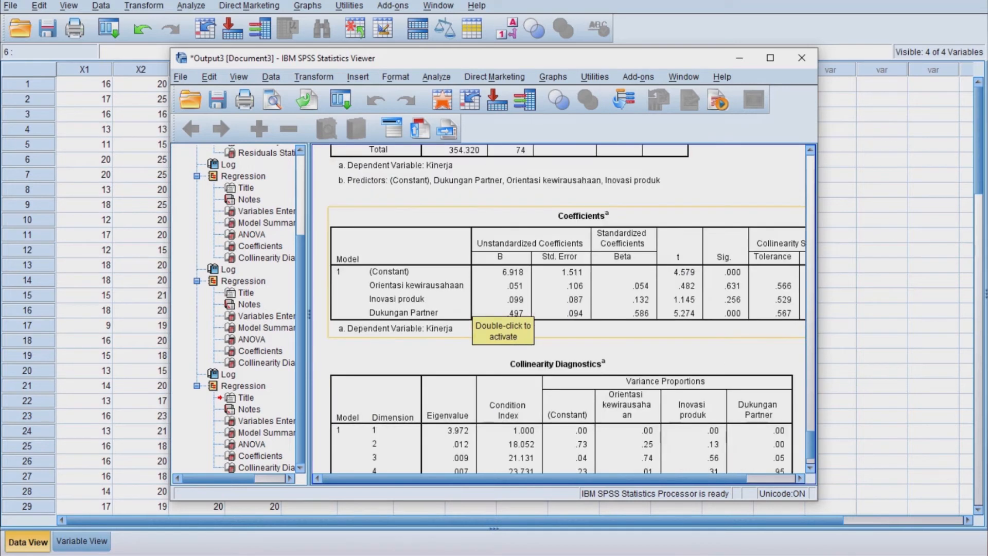
Review the ANOVA and Coefficients tables of the Jalur Model II regression on Kinerja.
{"action": "scroll", "coordinate": [638, 298], "scroll_direction": "up", "scroll_amount": 2}
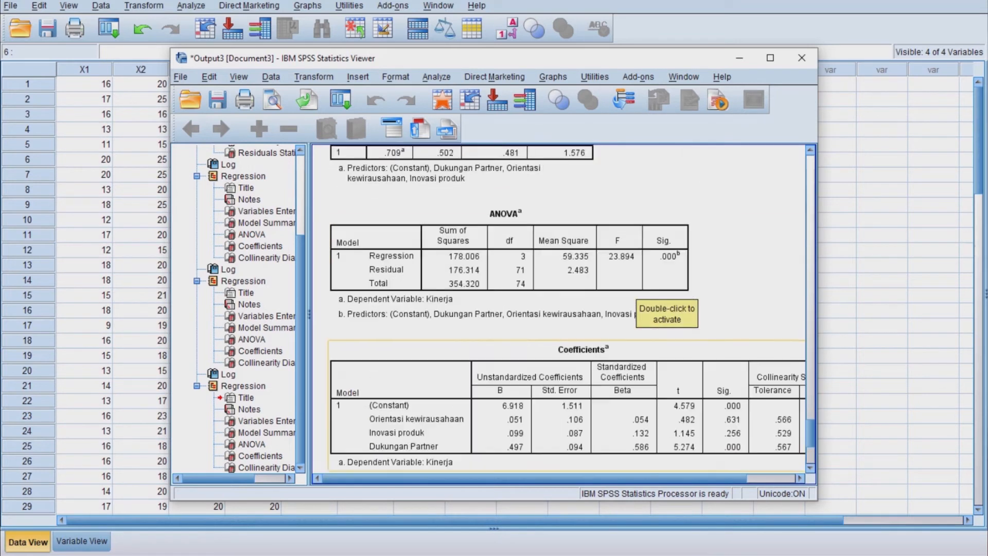
{"action": "scroll", "coordinate": [649, 350], "scroll_direction": "down", "scroll_amount": 1}
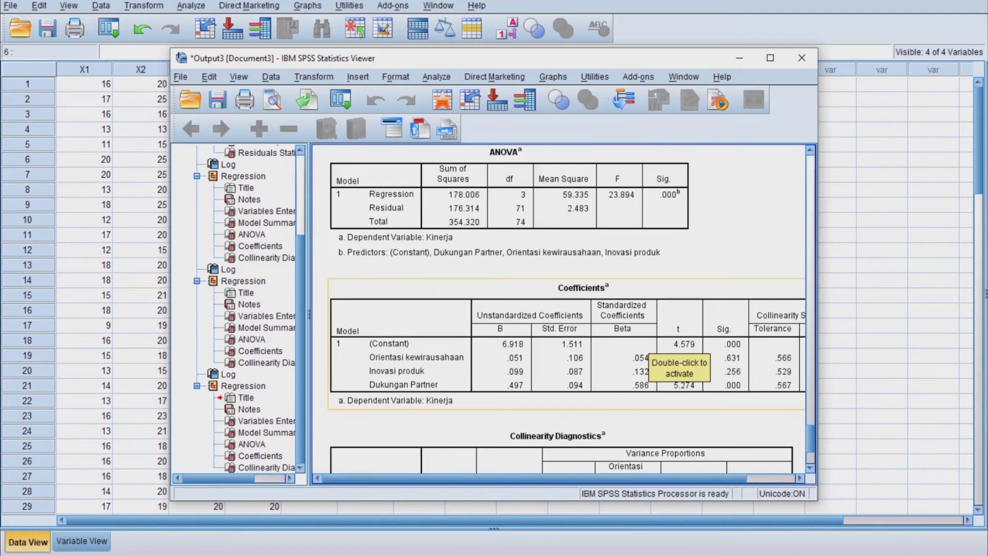
{"action": "scroll", "coordinate": [669, 355], "scroll_direction": "up", "scroll_amount": 2}
{"action": "scroll", "coordinate": [721, 412], "scroll_direction": "down", "scroll_amount": 1}
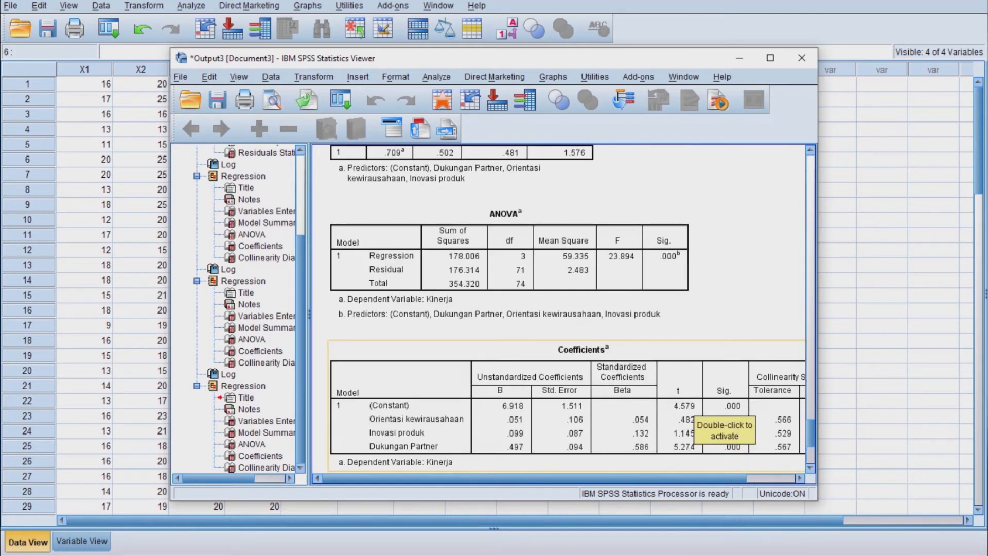
{"action": "scroll", "coordinate": [720, 415], "scroll_direction": "down", "scroll_amount": 1}
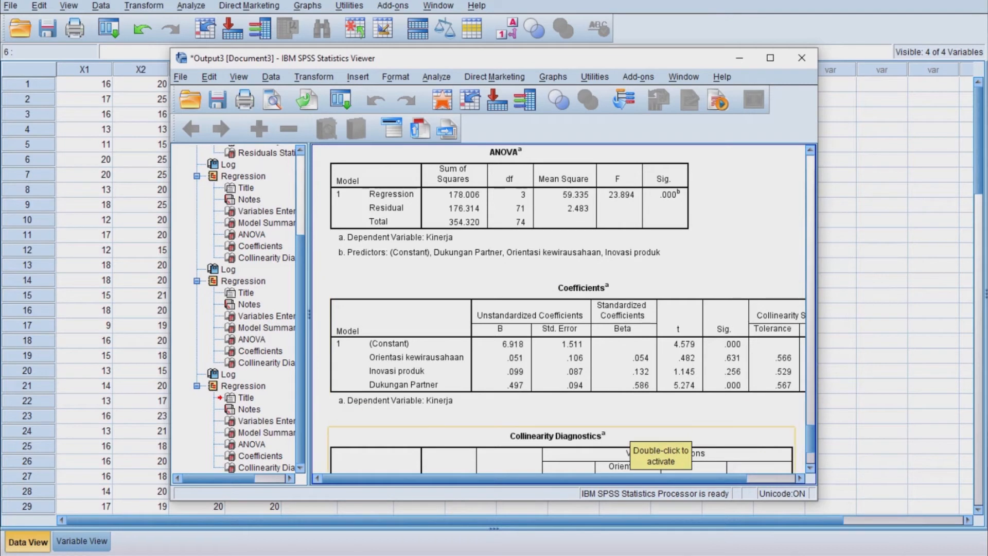
Switch to Word and compare the Sig. values in the Jalur Model II Coefficients table with the Regresi Model II interpretation on Kinerja.
{"action": "left_click", "coordinate": [534, 555]}
{"action": "scroll", "coordinate": [496, 329], "scroll_direction": "down", "scroll_amount": 1}
{"action": "scroll", "coordinate": [496, 330], "scroll_direction": "down", "scroll_amount": 1}
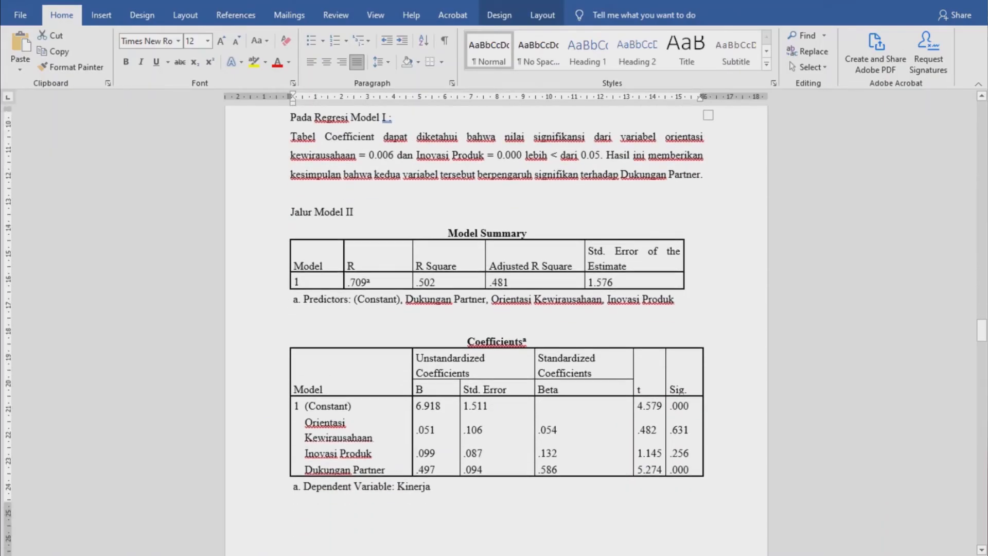
{"action": "left_click", "coordinate": [471, 373]}
{"action": "scroll", "coordinate": [496, 330], "scroll_direction": "down", "scroll_amount": 6}
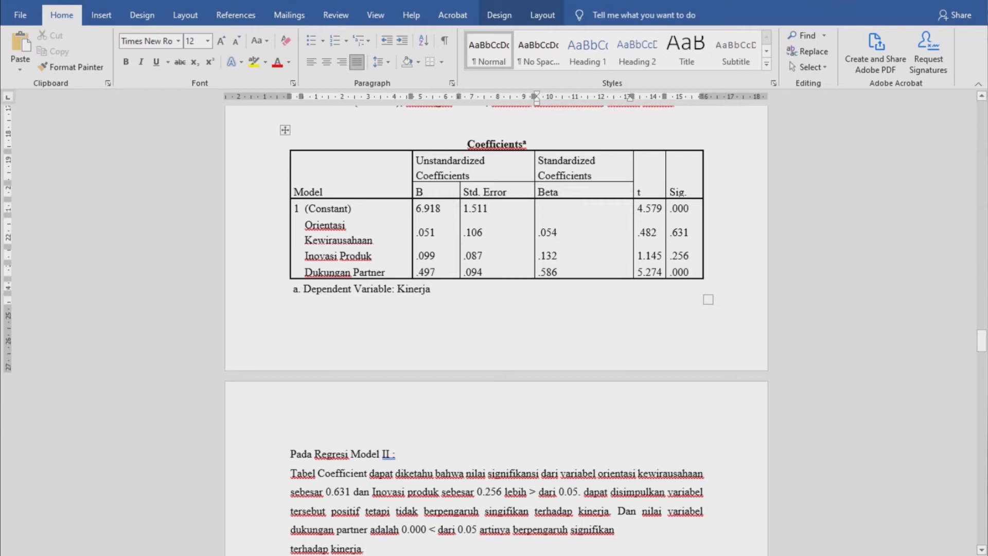
{"action": "scroll", "coordinate": [494, 329], "scroll_direction": "down", "scroll_amount": 1}
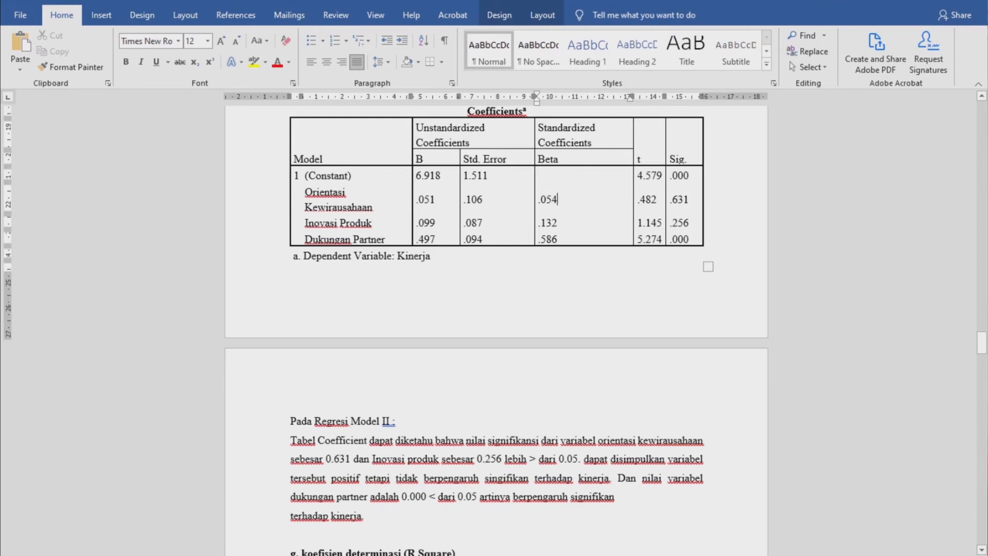
{"action": "left_click_drag", "start_coordinate": [303, 221], "coordinate": [337, 222]}
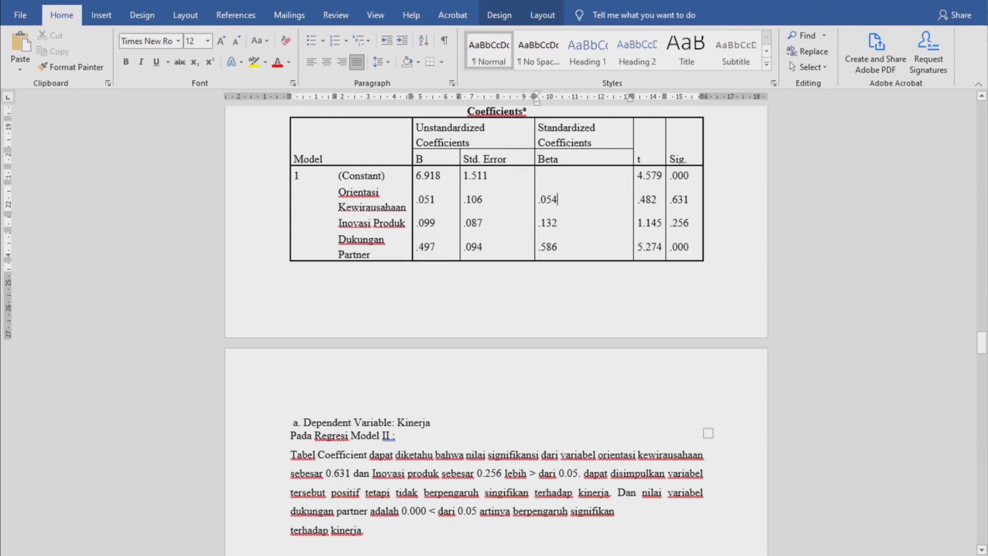
{"action": "key", "text": "ctrl+z"}
{"action": "left_click_drag", "start_coordinate": [690, 239], "coordinate": [672, 240]}
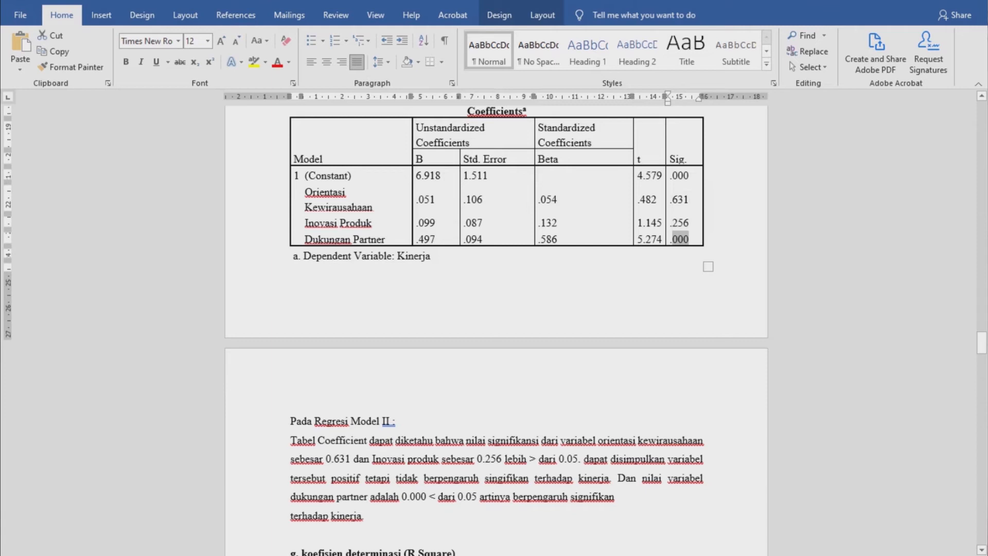
{"action": "left_click", "coordinate": [664, 257]}
Check the Tabel Jalur I R Square against its interpretation and insert the missing space between "43,3%" and "sementara".
{"action": "scroll", "coordinate": [664, 257], "scroll_direction": "down", "scroll_amount": 5}
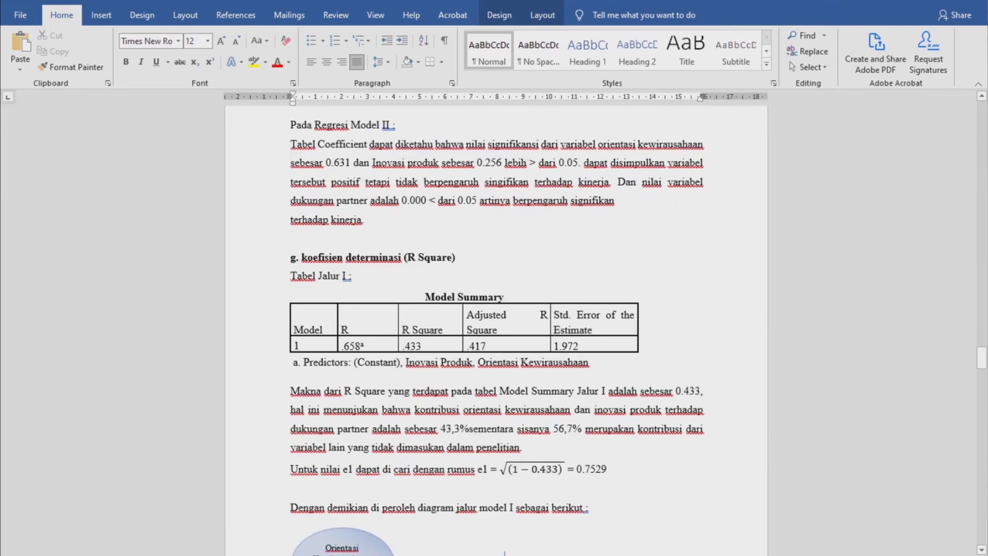
{"action": "left_click", "coordinate": [352, 276]}
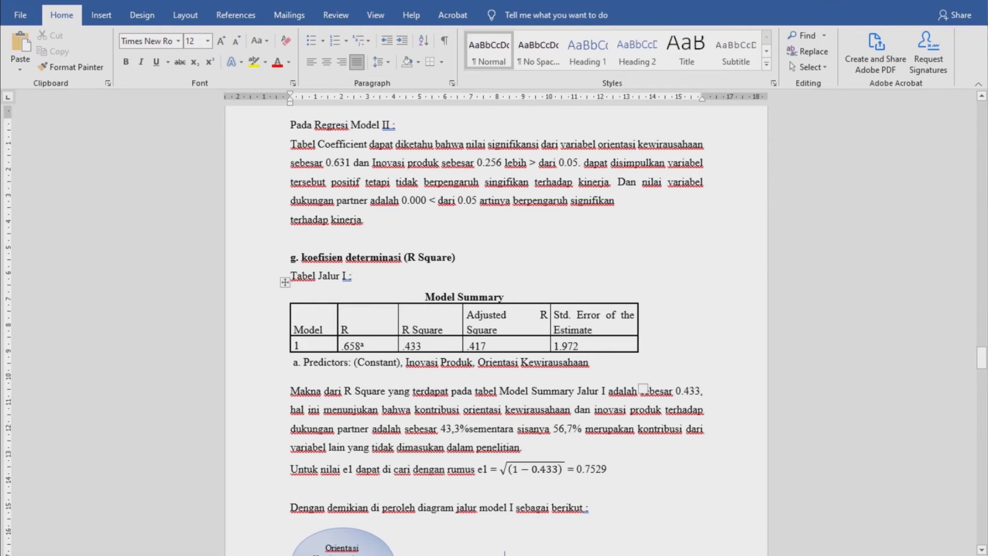
{"action": "left_click_drag", "start_coordinate": [422, 346], "coordinate": [406, 346]}
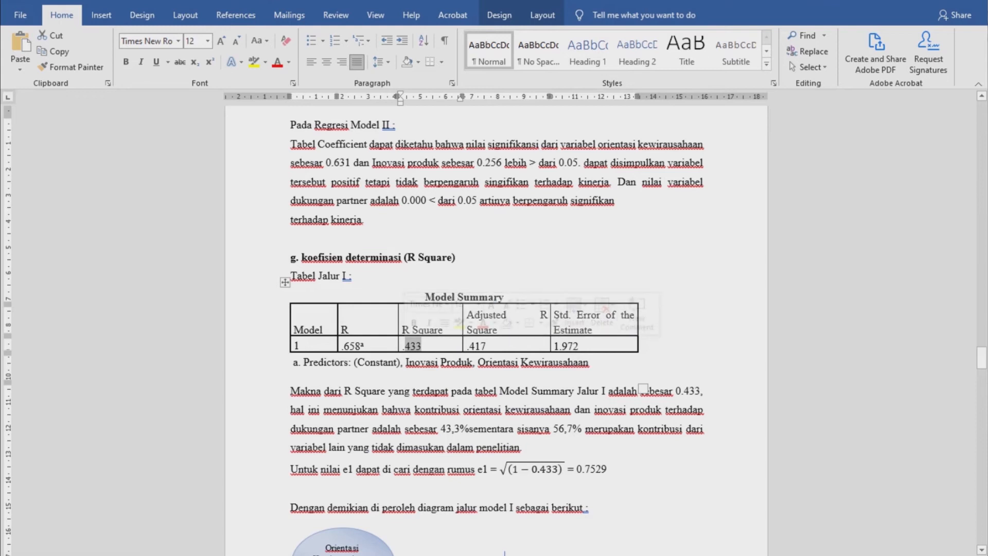
{"action": "left_click", "coordinate": [469, 429]}
{"action": "left_click", "coordinate": [523, 448]}
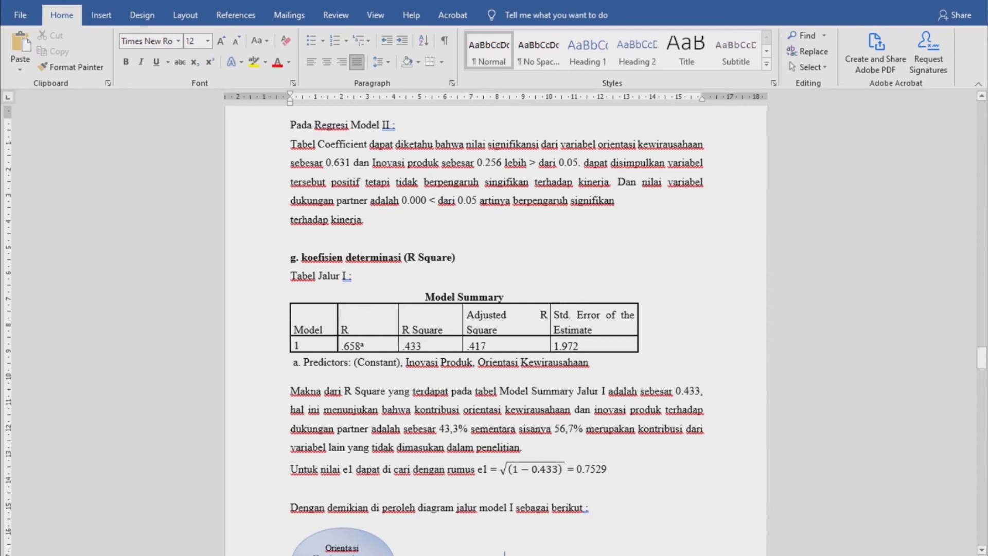
Examine the Model I path diagram's coefficients and e1 value against the e1 formula above it.
{"action": "scroll", "coordinate": [494, 330], "scroll_direction": "down", "scroll_amount": 1}
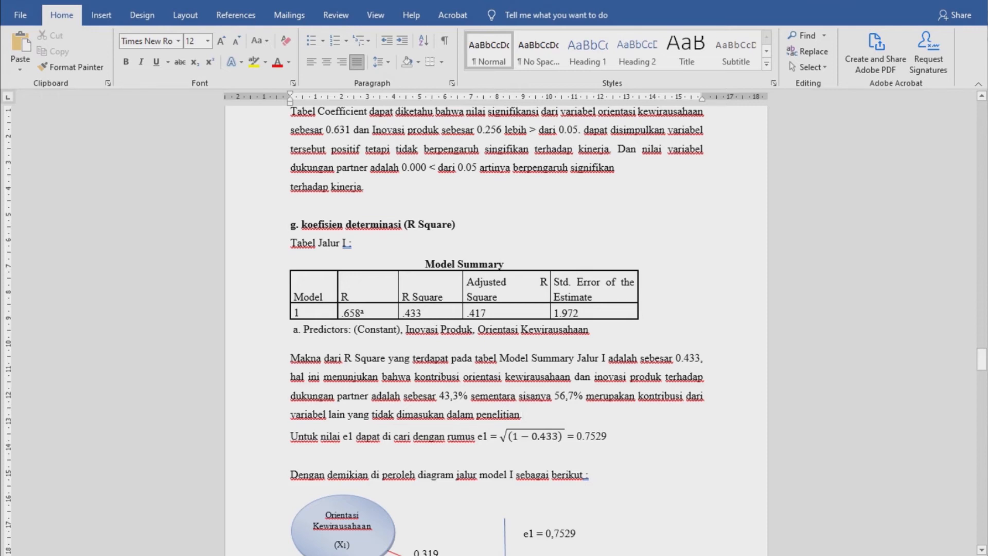
{"action": "scroll", "coordinate": [494, 329], "scroll_direction": "down", "scroll_amount": 3}
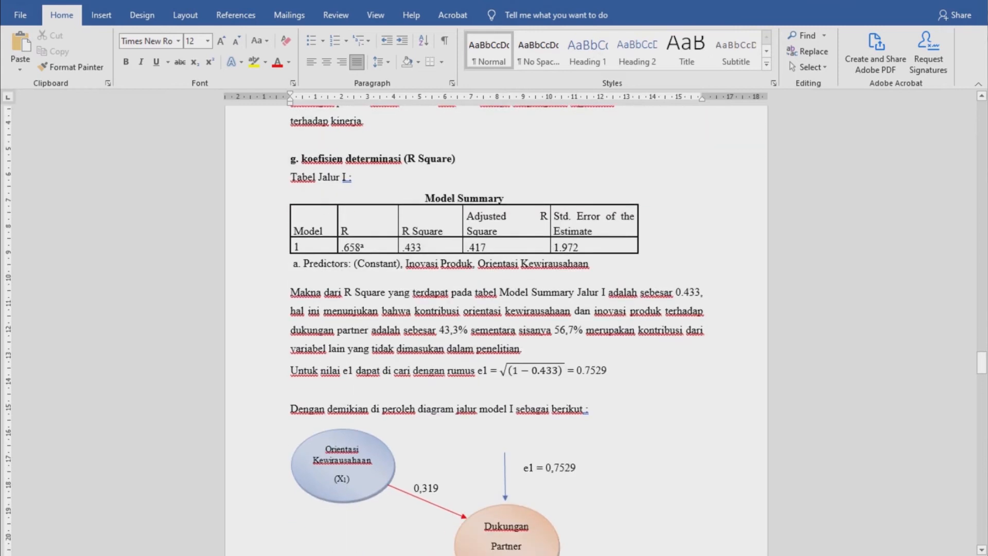
{"action": "scroll", "coordinate": [494, 329], "scroll_direction": "down", "scroll_amount": 1}
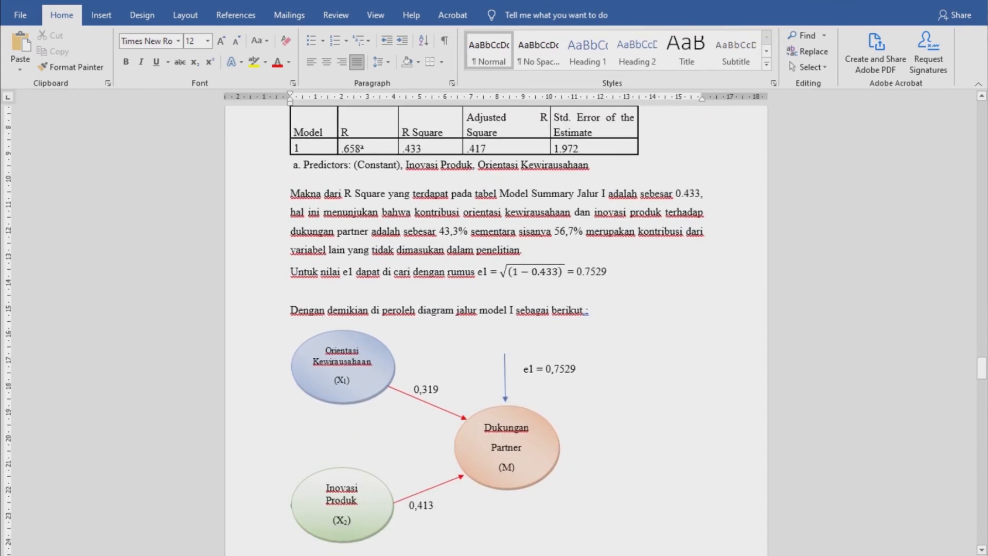
{"action": "scroll", "coordinate": [494, 330], "scroll_direction": "down", "scroll_amount": 2}
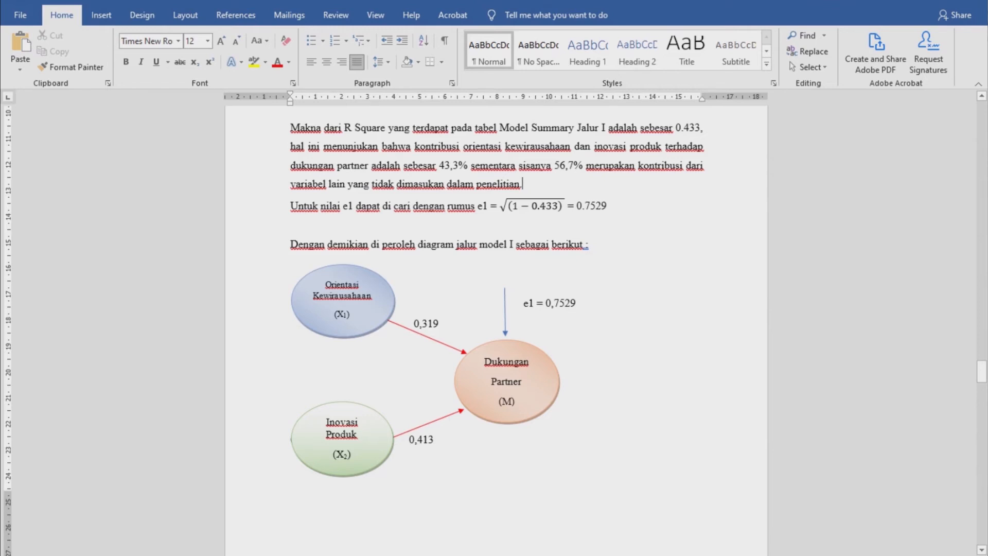
{"action": "left_click_drag", "start_coordinate": [440, 324], "coordinate": [414, 325]}
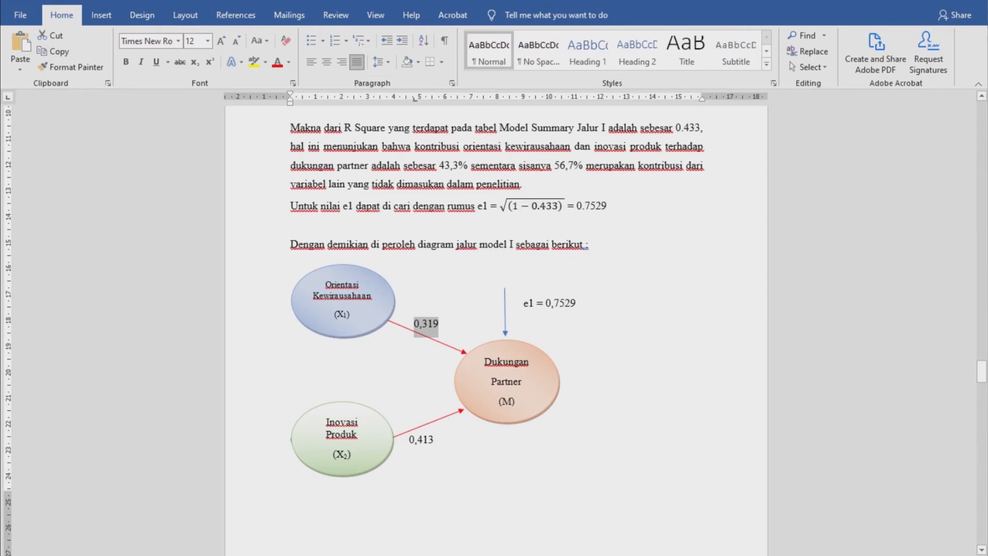
{"action": "left_click_drag", "start_coordinate": [523, 304], "coordinate": [576, 305]}
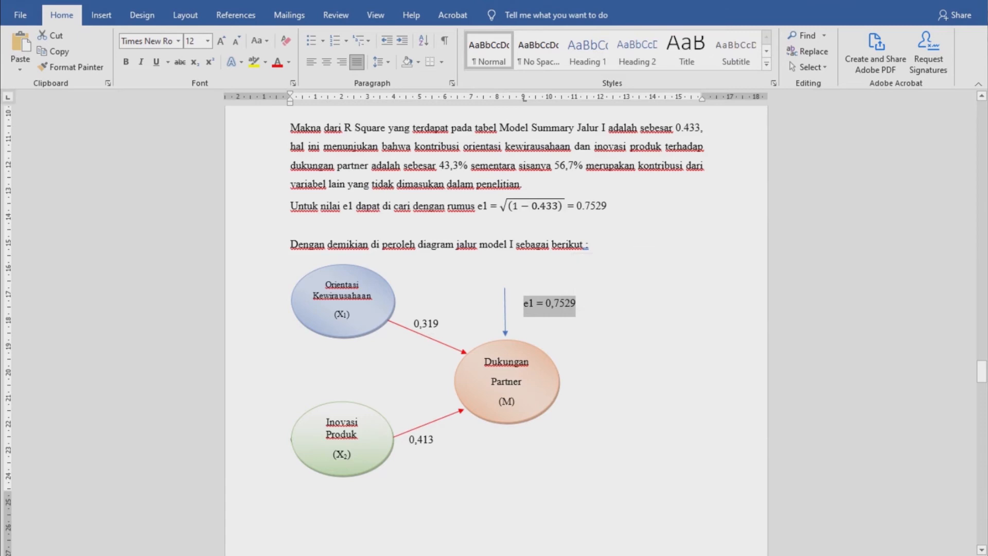
{"action": "left_click_drag", "start_coordinate": [478, 207], "coordinate": [612, 222]}
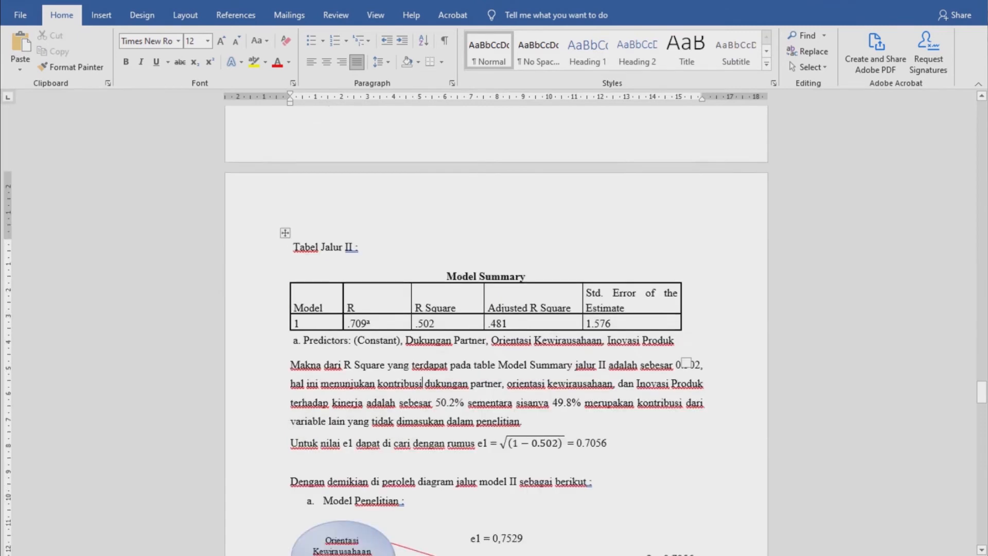
Review the Tabel Jalur II R Square interpretation, its error-term formula and the Model Penelitian path diagram.
{"action": "scroll", "coordinate": [423, 384], "scroll_direction": "up", "scroll_amount": 1}
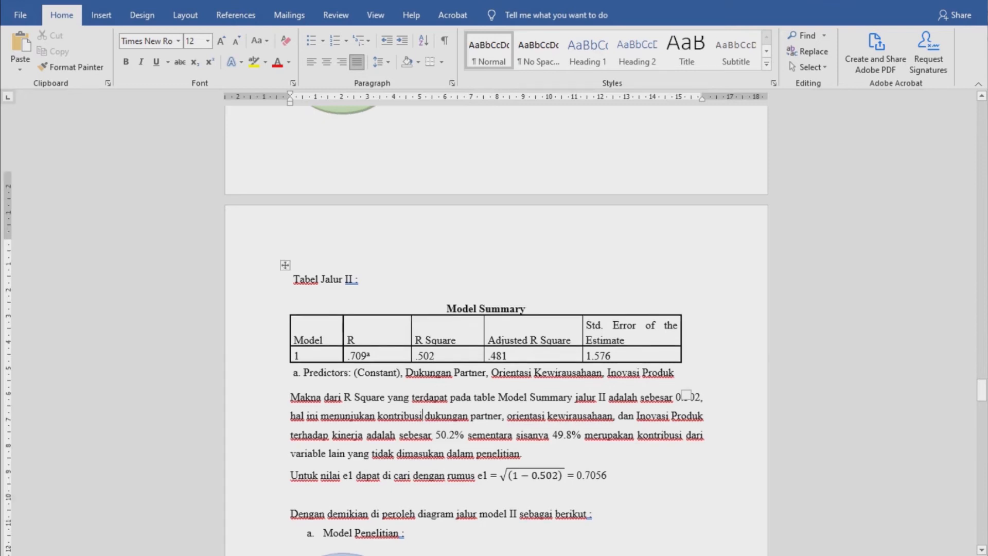
{"action": "scroll", "coordinate": [686, 329], "scroll_direction": "down", "scroll_amount": 2}
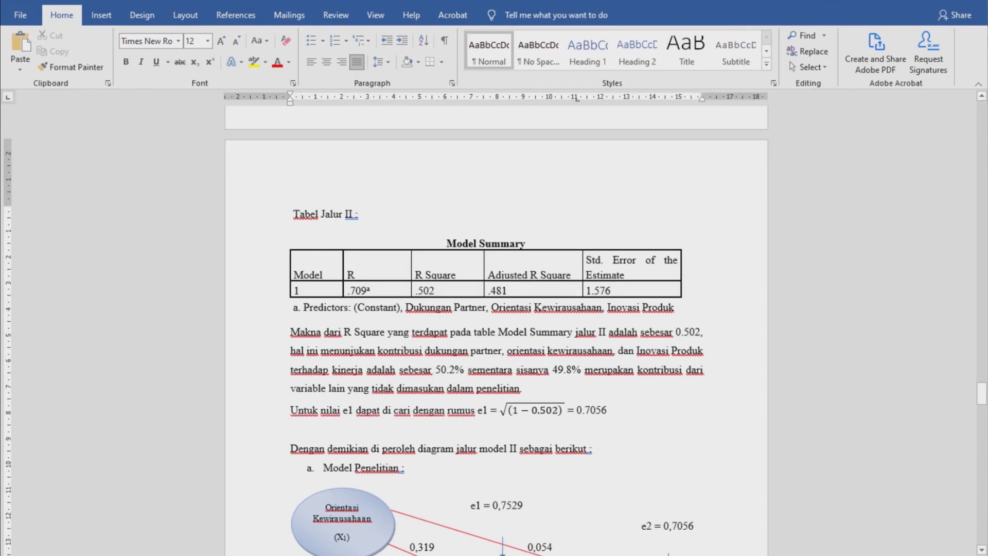
{"action": "scroll", "coordinate": [496, 329], "scroll_direction": "down", "scroll_amount": 4}
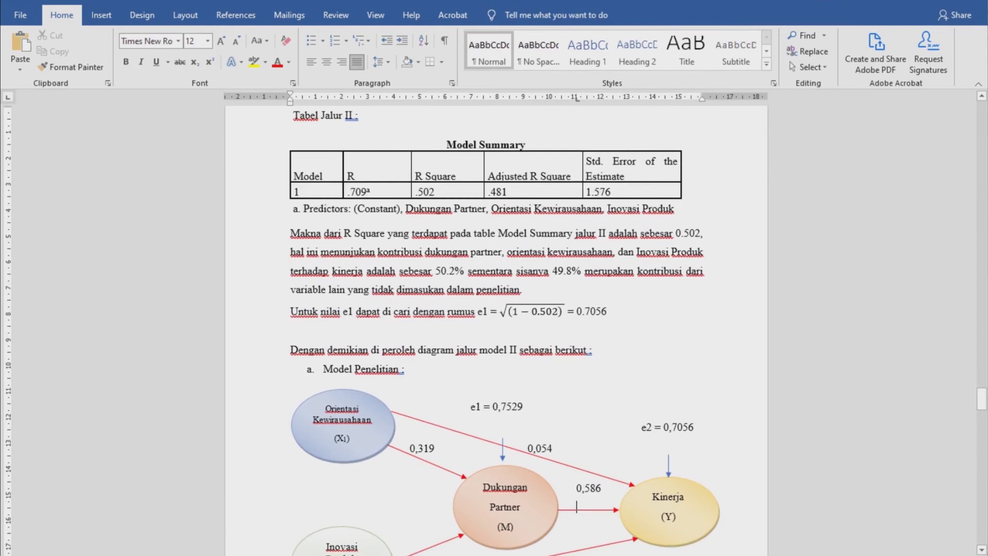
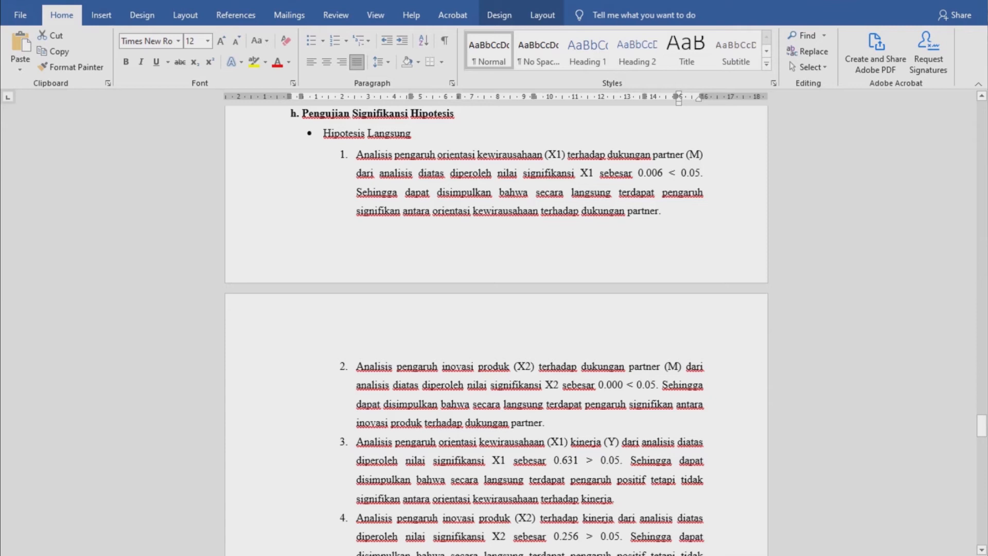
Check the Sig. values in the Model I Coefficients table behind the direct hypotheses on Dukungan Partner.
{"action": "scroll", "coordinate": [496, 330], "scroll_direction": "up", "scroll_amount": 20}
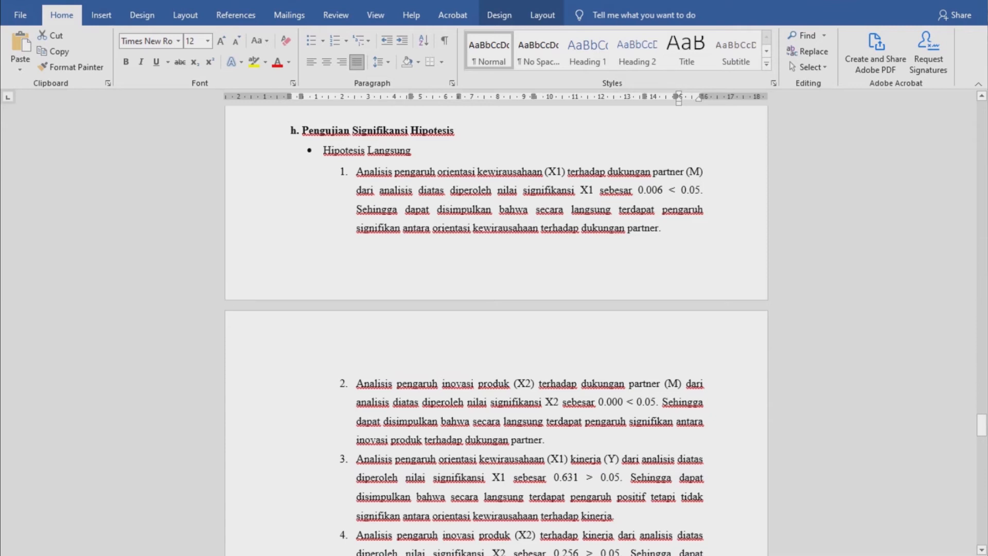
{"action": "scroll", "coordinate": [496, 330], "scroll_direction": "up", "scroll_amount": 15}
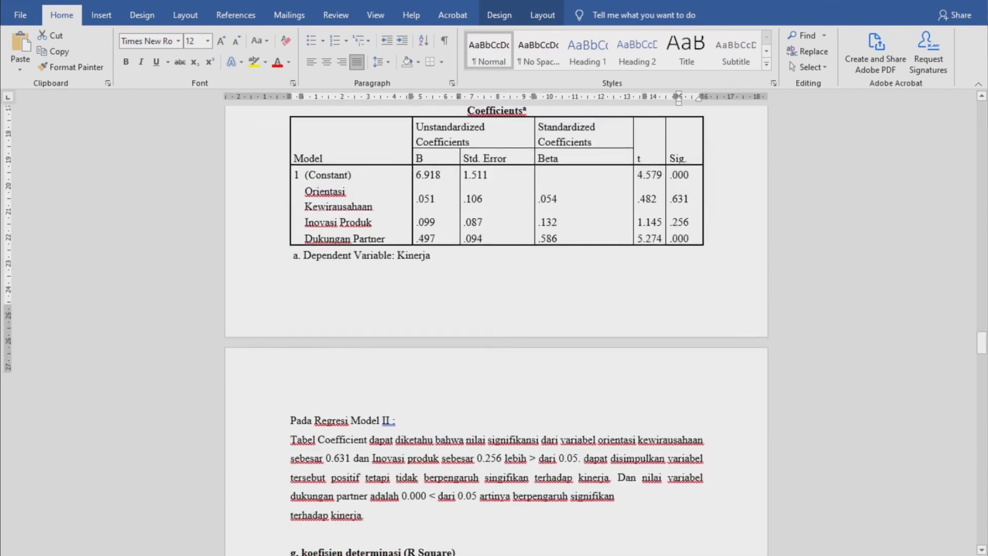
{"action": "left_click_drag", "start_coordinate": [307, 337], "coordinate": [445, 354]}
{"action": "left_click", "coordinate": [293, 368]}
{"action": "left_click", "coordinate": [683, 337]}
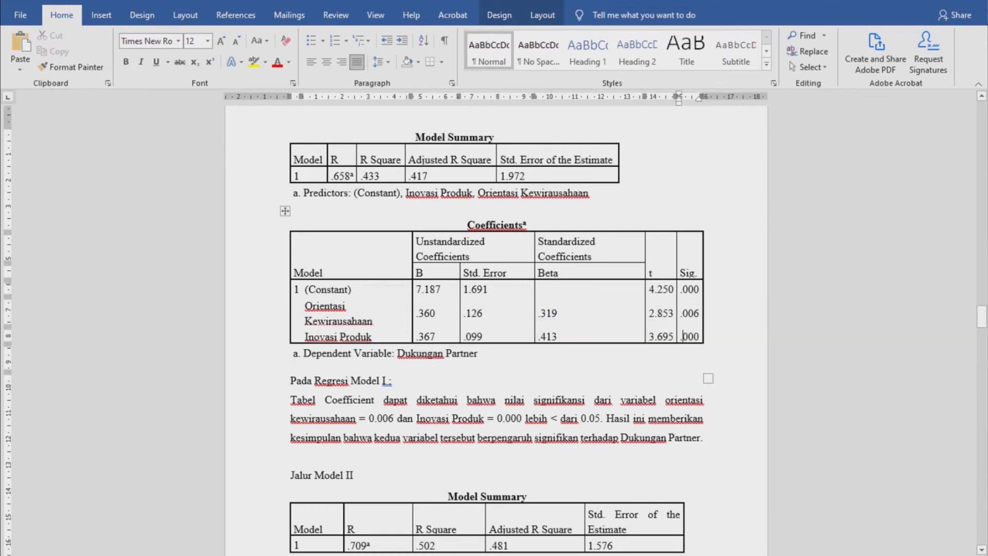
{"action": "left_click", "coordinate": [706, 351]}
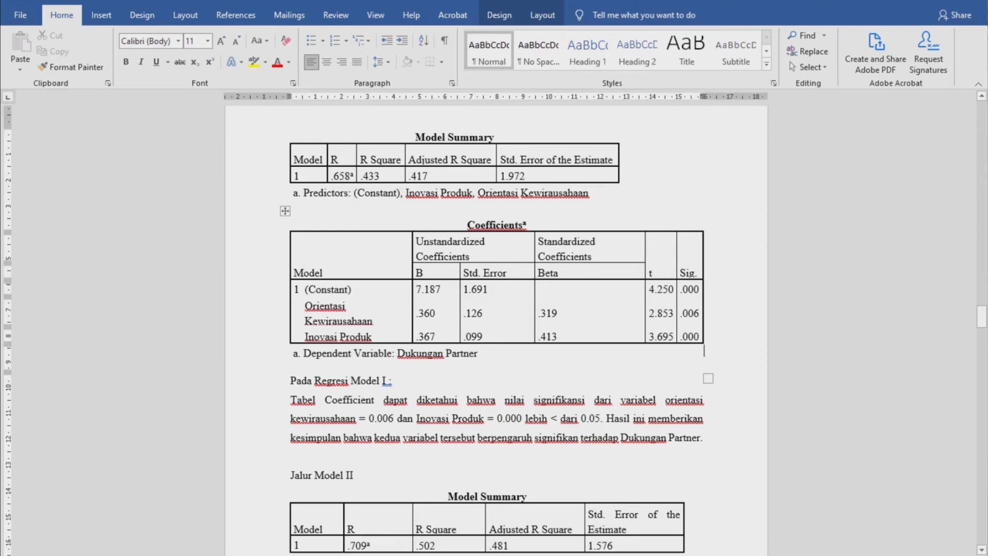
Insert the word "terhadap" before "kinerja (Y)" in the first sentence of direct hypothesis 3.
{"action": "scroll", "coordinate": [496, 329], "scroll_direction": "down", "scroll_amount": 10}
{"action": "scroll", "coordinate": [496, 330], "scroll_direction": "down", "scroll_amount": 15}
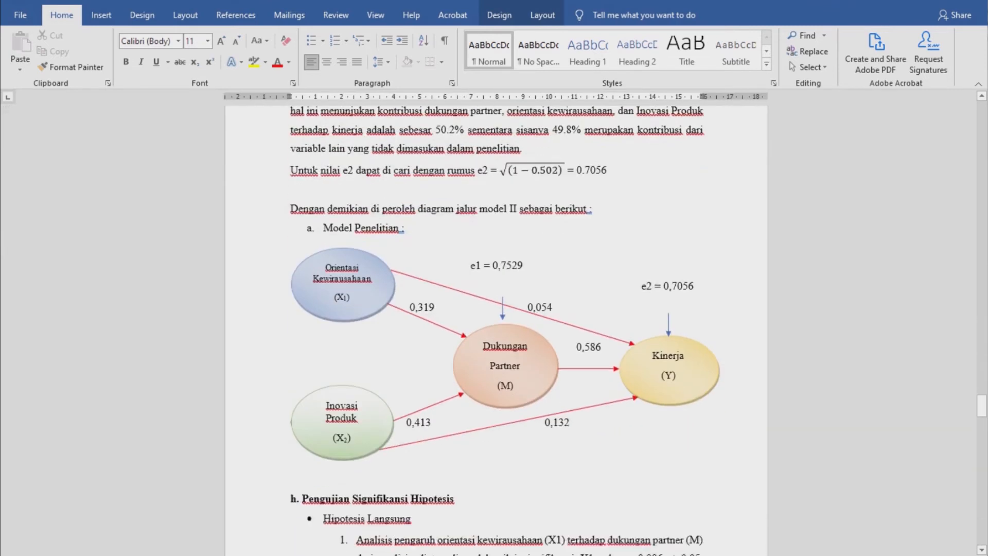
{"action": "scroll", "coordinate": [496, 329], "scroll_direction": "down", "scroll_amount": 3}
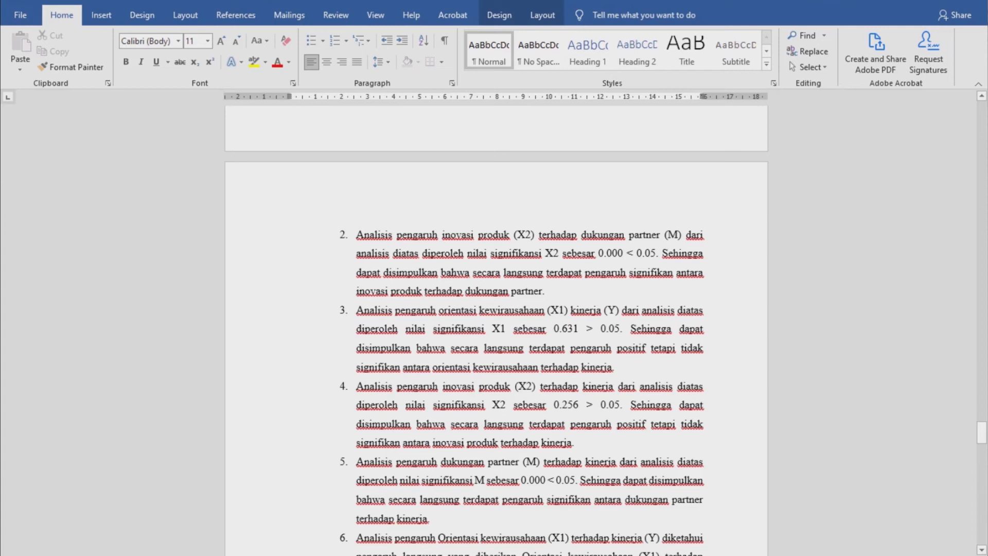
{"action": "left_click", "coordinate": [570, 310]}
{"action": "type", "text": "terhadap"}
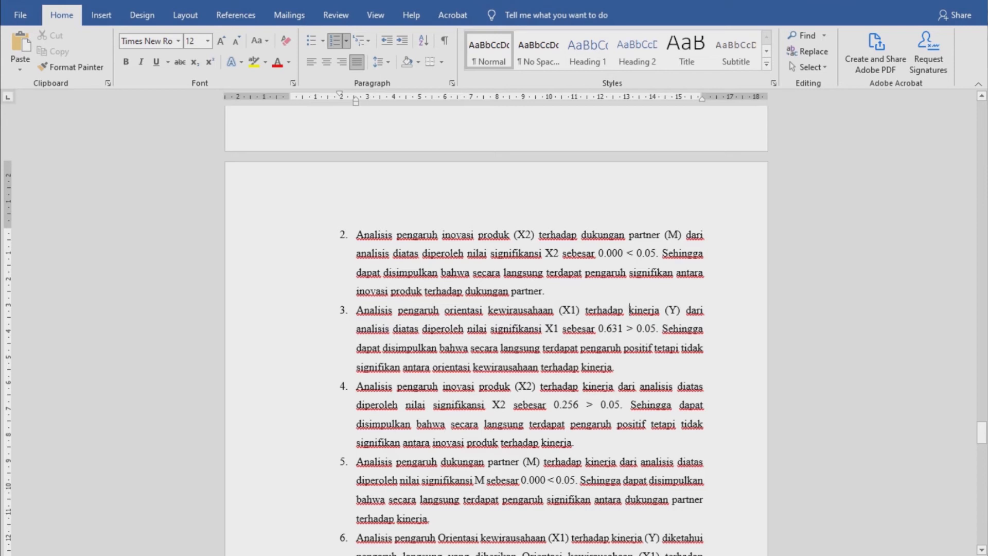
Compare the Sig. values in the Jalur Model II Coefficients table with direct hypotheses 3 and 4 on kinerja.
{"action": "scroll", "coordinate": [496, 329], "scroll_direction": "up", "scroll_amount": 15}
{"action": "scroll", "coordinate": [496, 329], "scroll_direction": "up", "scroll_amount": 10}
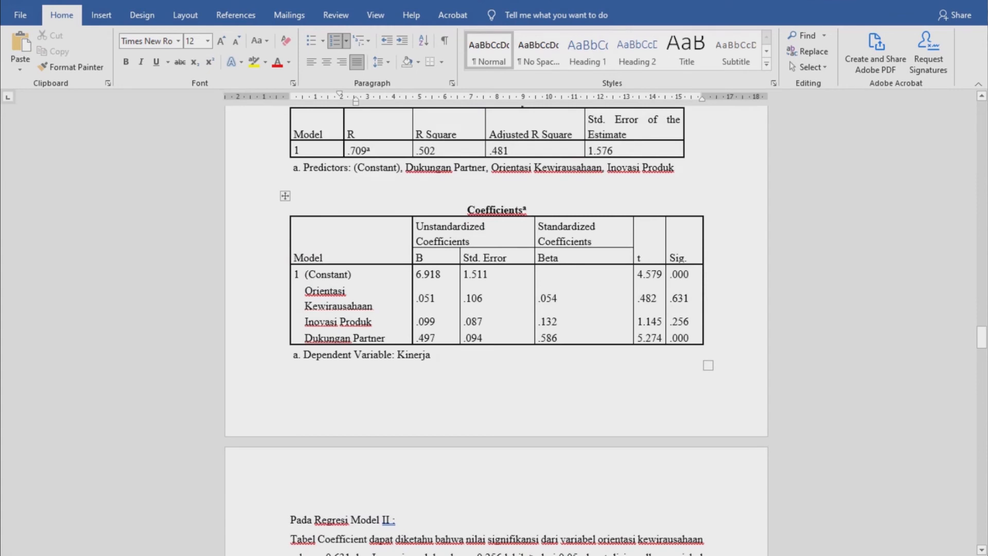
{"action": "scroll", "coordinate": [496, 330], "scroll_direction": "down", "scroll_amount": 15}
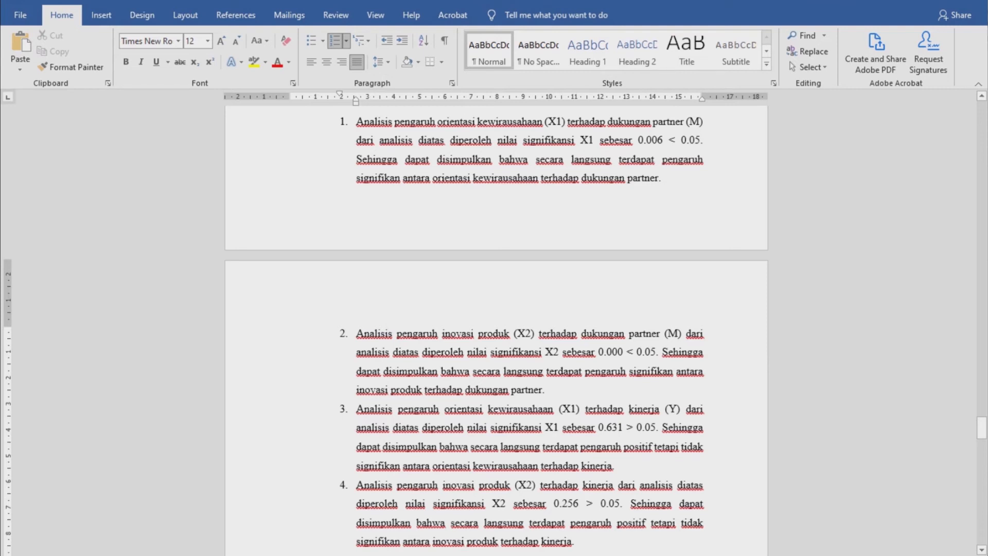
{"action": "scroll", "coordinate": [629, 243], "scroll_direction": "down", "scroll_amount": 4}
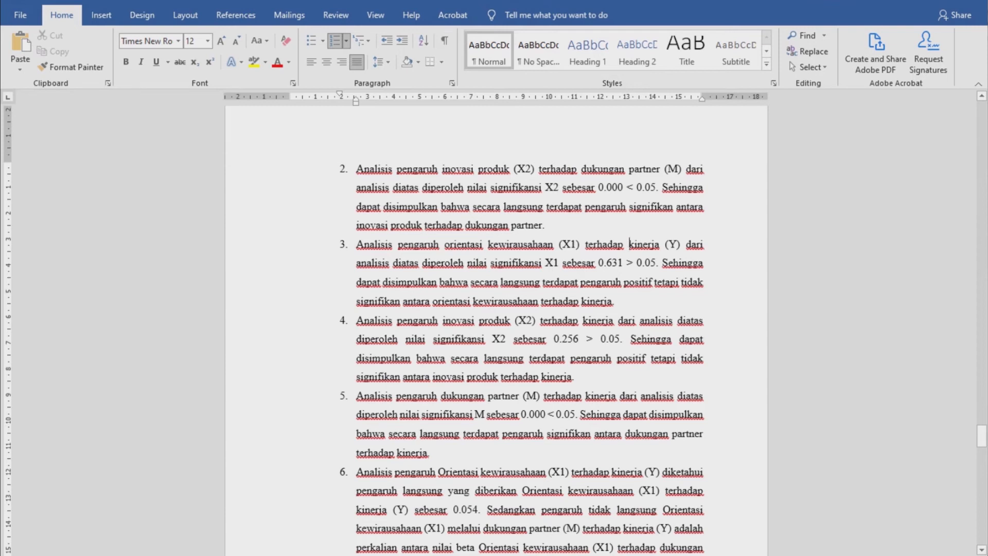
{"action": "scroll", "coordinate": [496, 329], "scroll_direction": "up", "scroll_amount": 15}
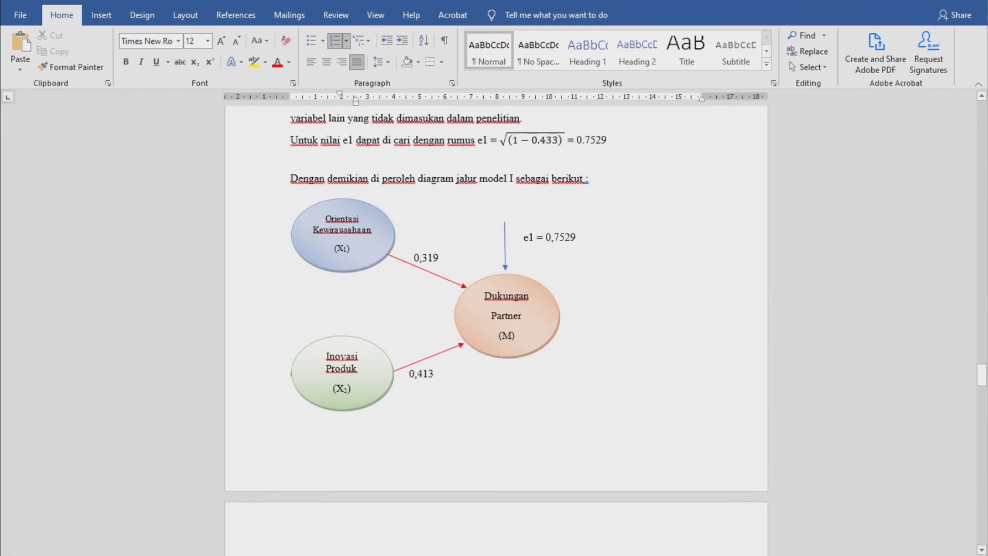
{"action": "scroll", "coordinate": [495, 329], "scroll_direction": "up", "scroll_amount": 5}
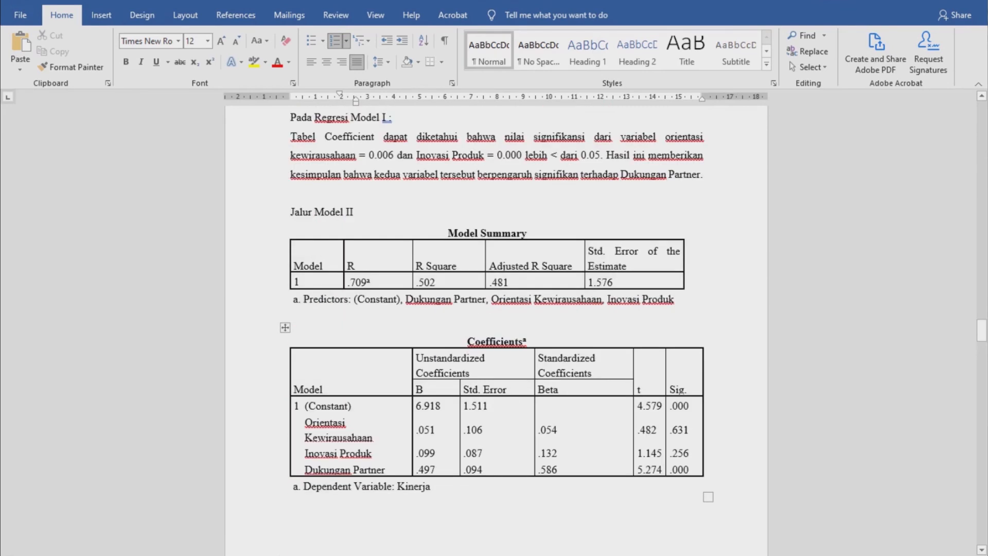
Insert "(Y)" after "kinerja" in the first sentence of direct hypothesis 5.
{"action": "scroll", "coordinate": [496, 329], "scroll_direction": "down", "scroll_amount": 20}
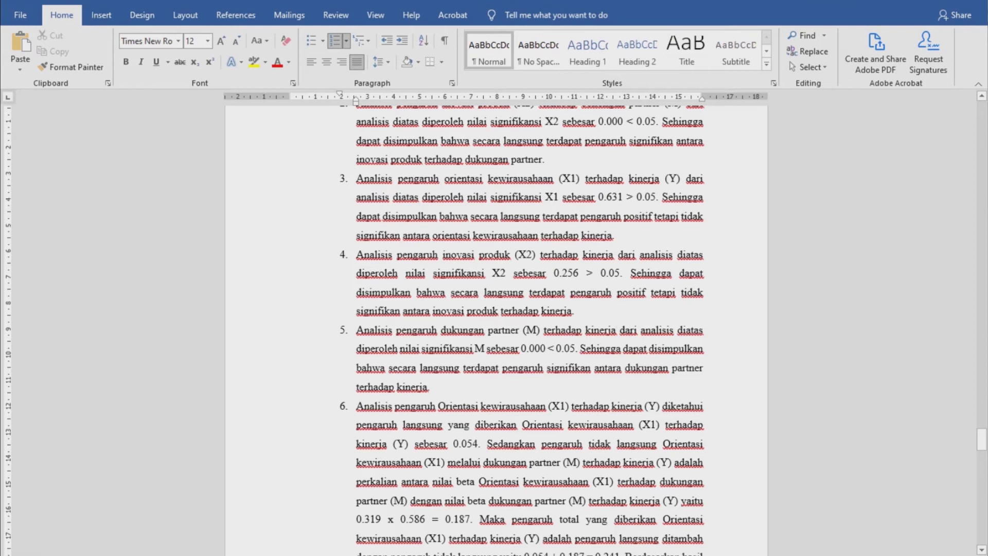
{"action": "type", "text": "(Y "}
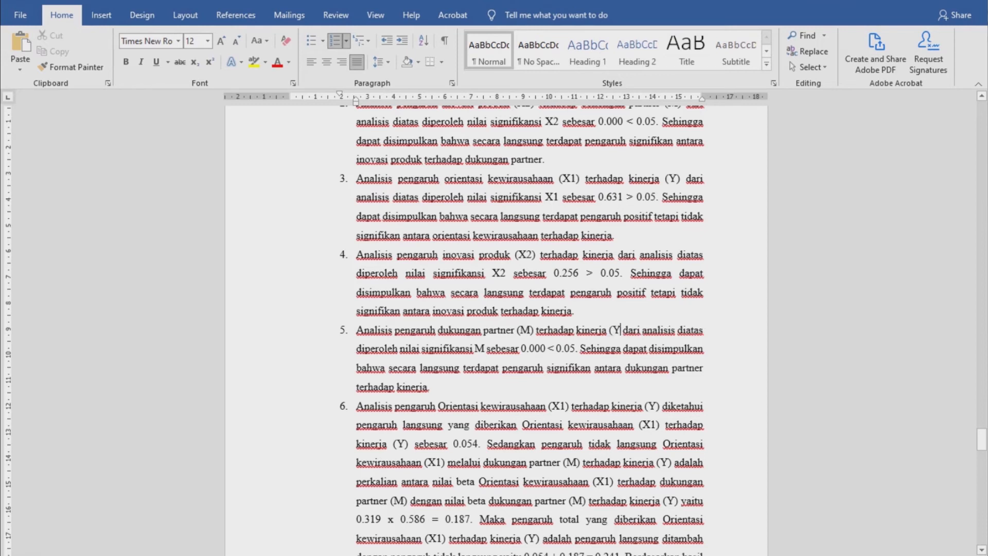
{"action": "type", "text": ")"}
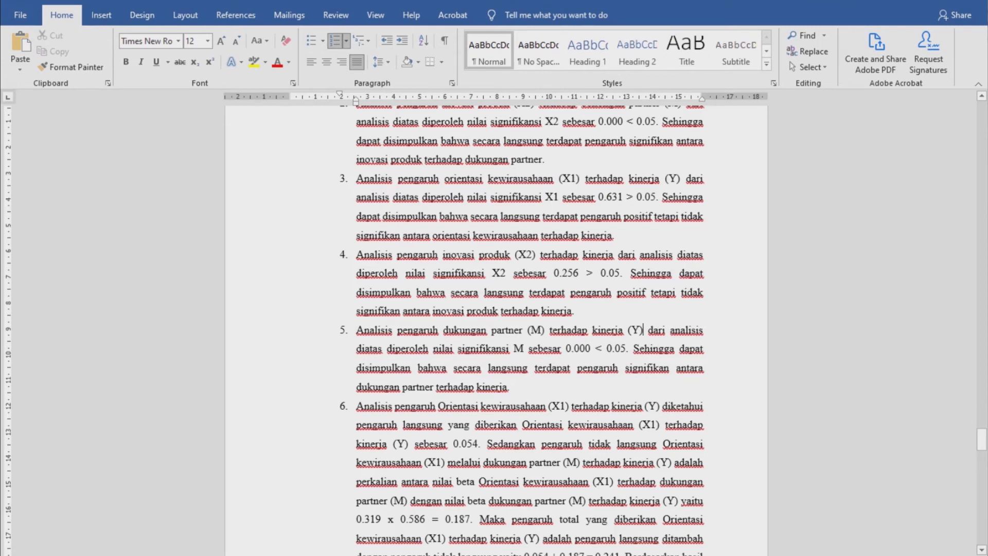
Check the Dukungan Partner Sig. value in the Jalur Model II Coefficients table against direct hypothesis 5.
{"action": "scroll", "coordinate": [496, 329], "scroll_direction": "up", "scroll_amount": 20}
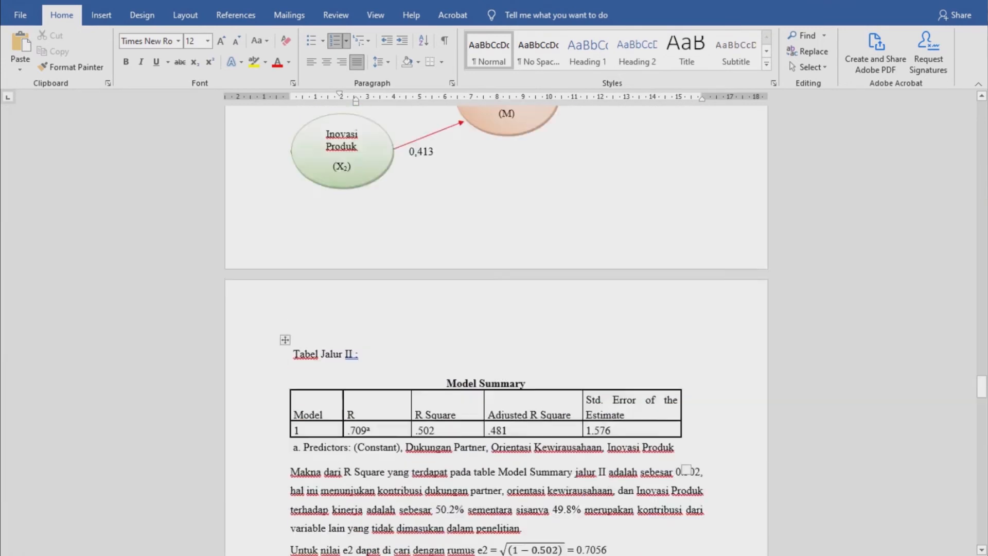
{"action": "scroll", "coordinate": [496, 329], "scroll_direction": "up", "scroll_amount": 11}
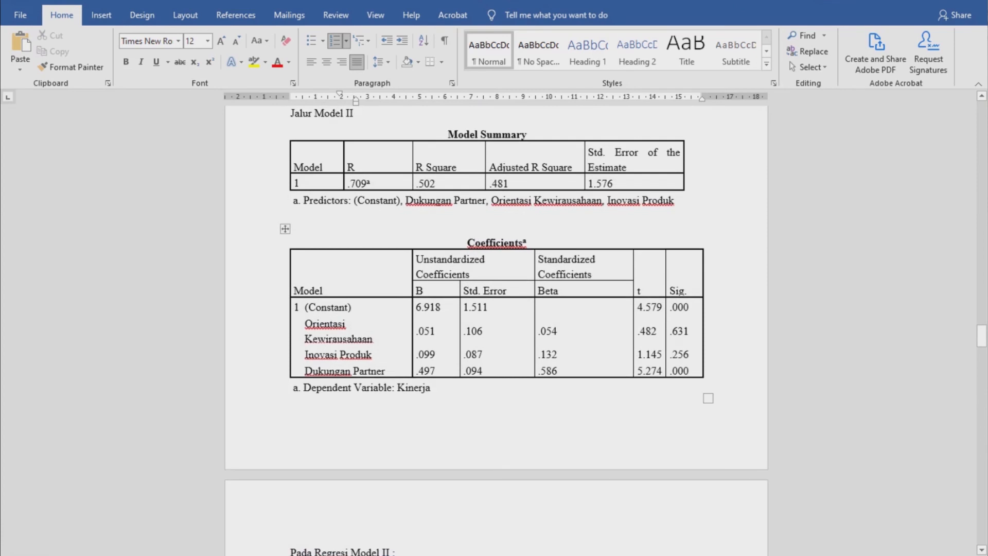
{"action": "scroll", "coordinate": [496, 330], "scroll_direction": "down", "scroll_amount": 15}
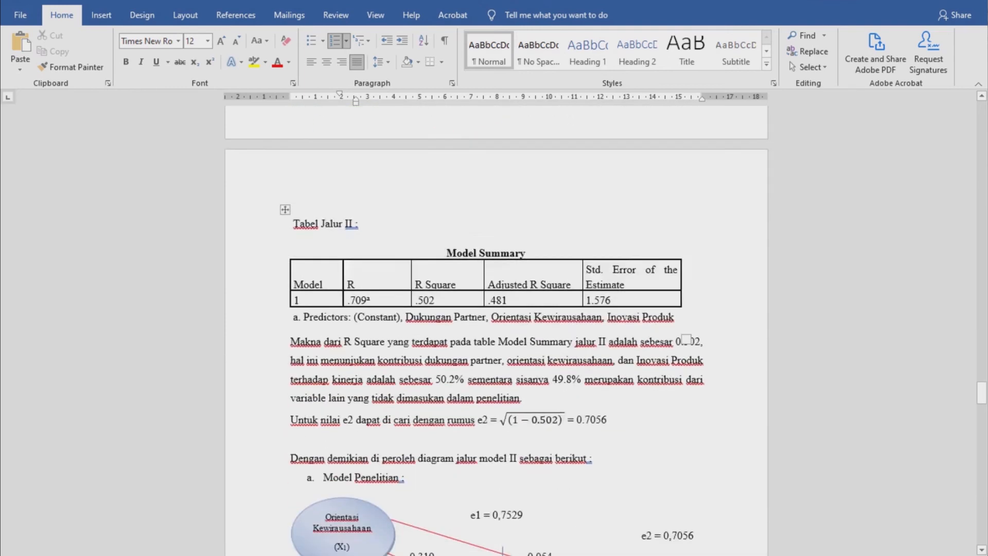
{"action": "scroll", "coordinate": [496, 329], "scroll_direction": "down", "scroll_amount": 10}
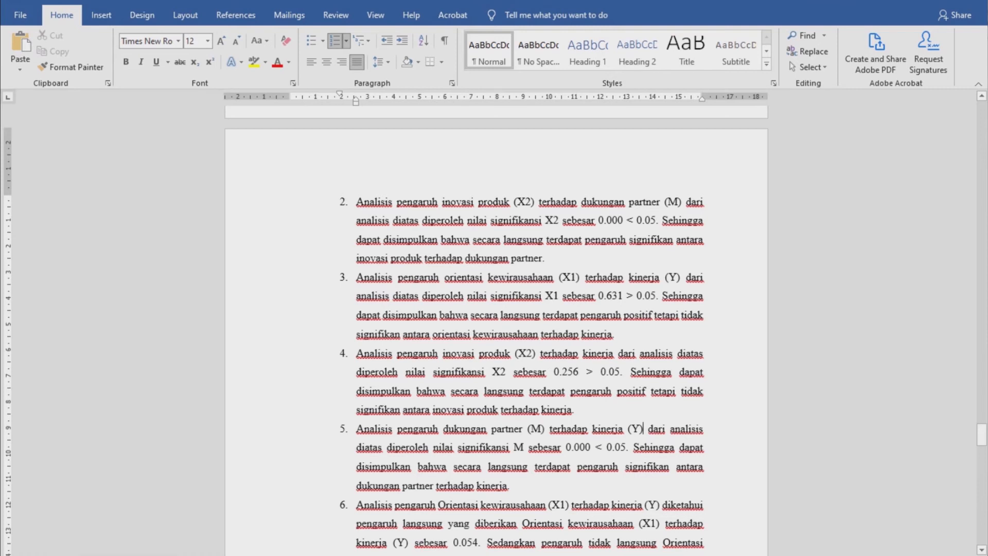
Switch to the SPSS output and examine both Coefficients tables for the Beta values used in indirect hypothesis 6.
{"action": "scroll", "coordinate": [496, 329], "scroll_direction": "down", "scroll_amount": 1}
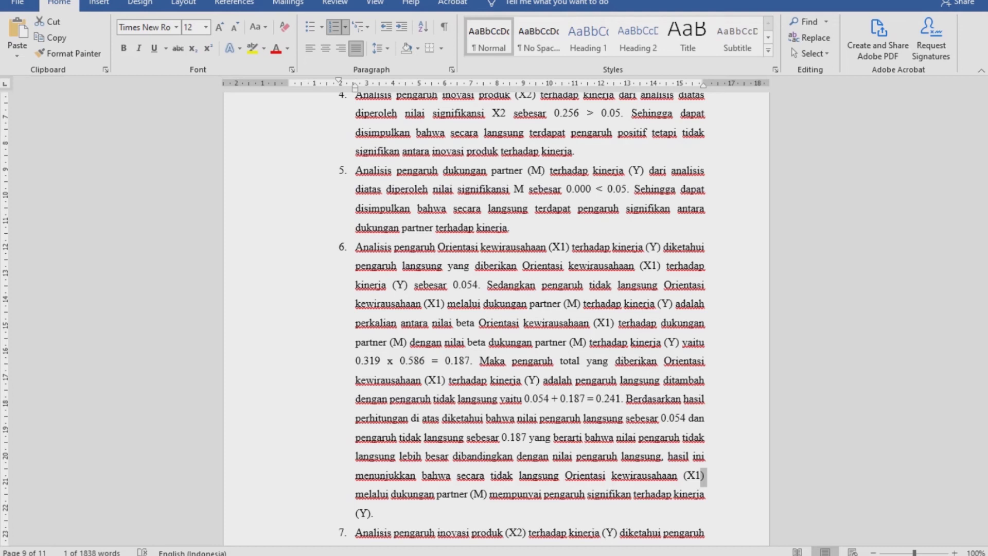
{"action": "scroll", "coordinate": [530, 319], "scroll_direction": "up", "scroll_amount": 2}
{"action": "left_click", "coordinate": [577, 497]}
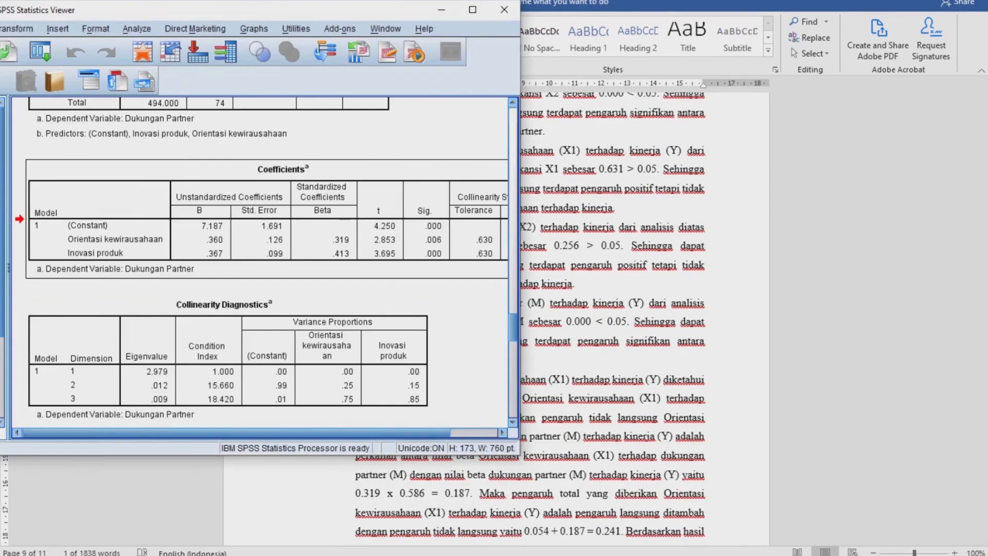
{"action": "scroll", "coordinate": [267, 262], "scroll_direction": "up", "scroll_amount": 2}
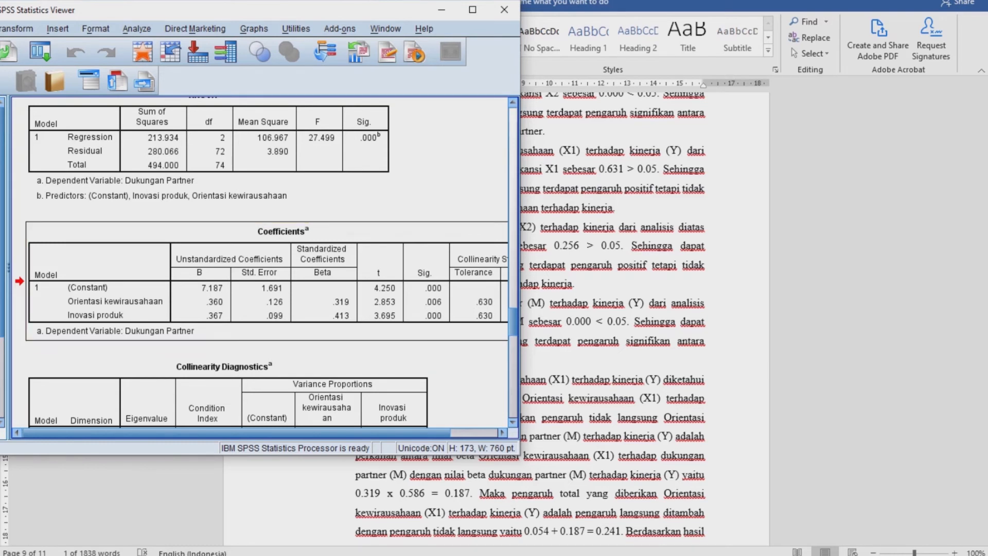
{"action": "scroll", "coordinate": [268, 288], "scroll_direction": "down", "scroll_amount": 10}
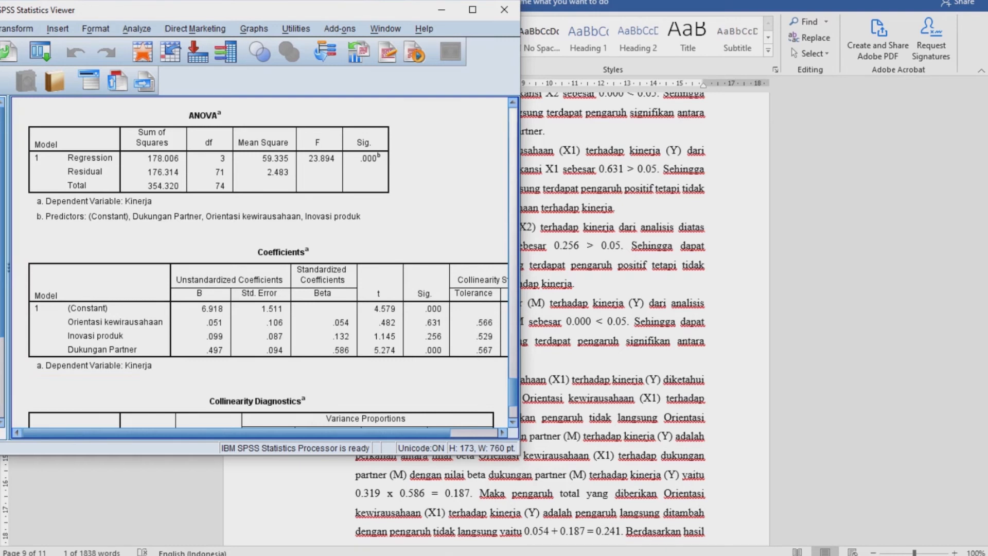
Return to Word and review the direct, indirect and total effect calculations of Orientasi kewirausahaan (X1) in hypothesis 6.
{"action": "key", "text": "alt+Tab"}
{"action": "scroll", "coordinate": [497, 319], "scroll_direction": "down", "scroll_amount": 2}
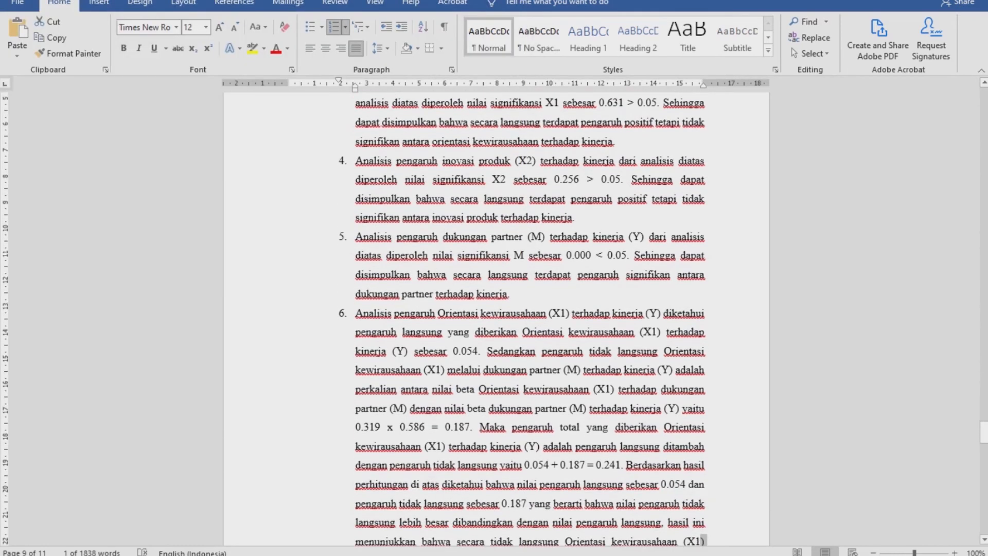
{"action": "scroll", "coordinate": [496, 319], "scroll_direction": "down", "scroll_amount": 1}
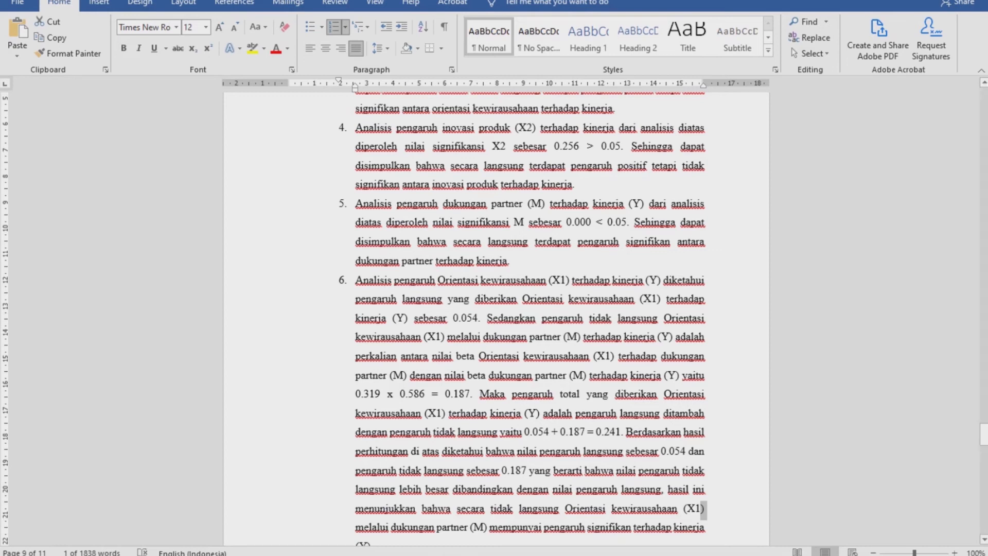
{"action": "left_click_drag", "start_coordinate": [453, 319], "coordinate": [478, 319]}
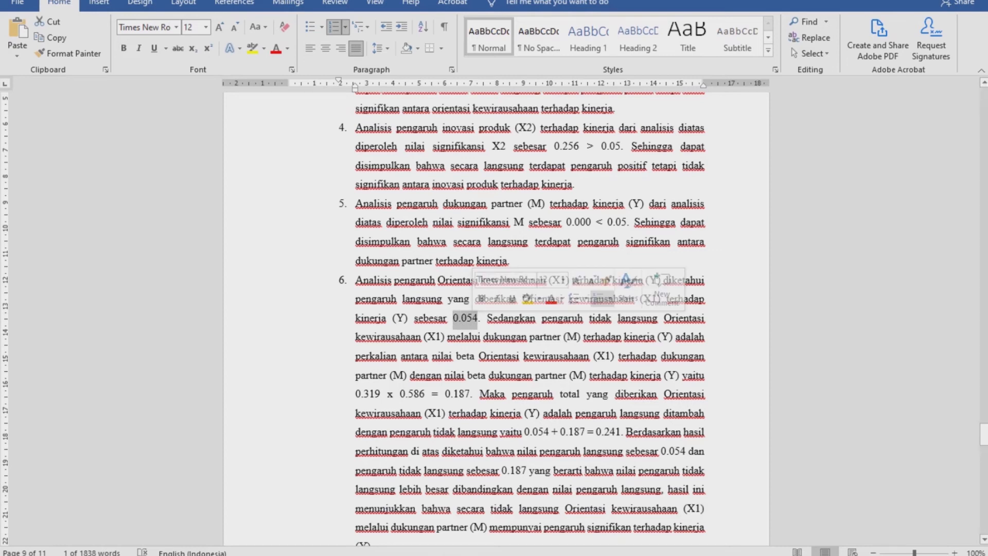
{"action": "left_click_drag", "start_coordinate": [446, 393], "coordinate": [469, 394]}
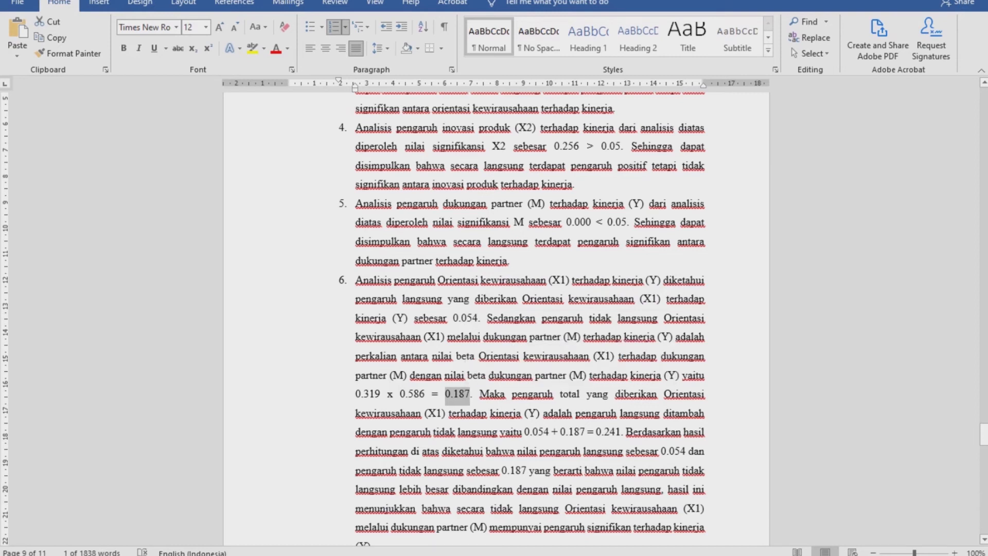
{"action": "scroll", "coordinate": [530, 317], "scroll_direction": "down", "scroll_amount": 1}
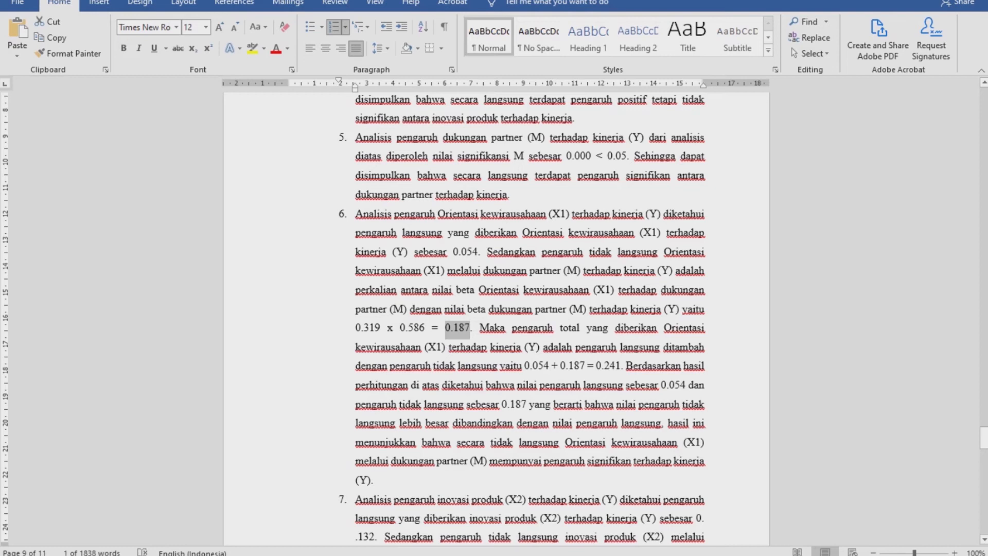
{"action": "left_click", "coordinate": [527, 404]}
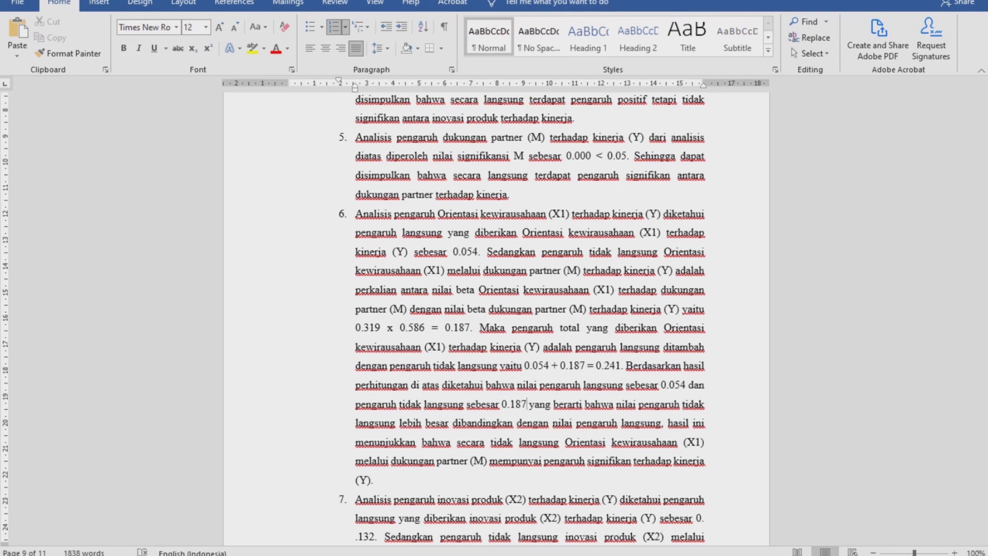
{"action": "scroll", "coordinate": [530, 319], "scroll_direction": "down", "scroll_amount": 2}
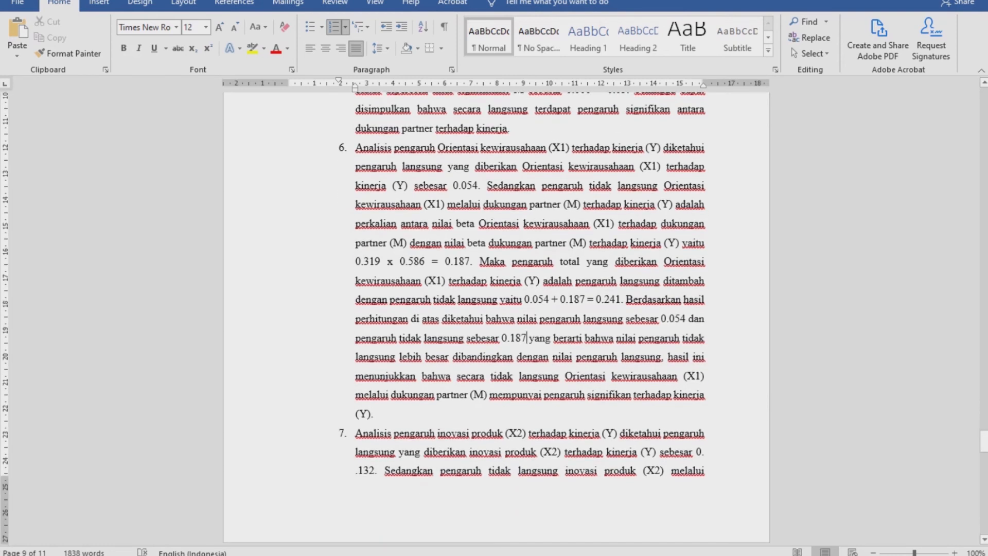
Read hypothesis 7 on the direct and indirect effects of inovasi produk (X2) on kinerja (Y).
{"action": "scroll", "coordinate": [496, 319], "scroll_direction": "down", "scroll_amount": 3}
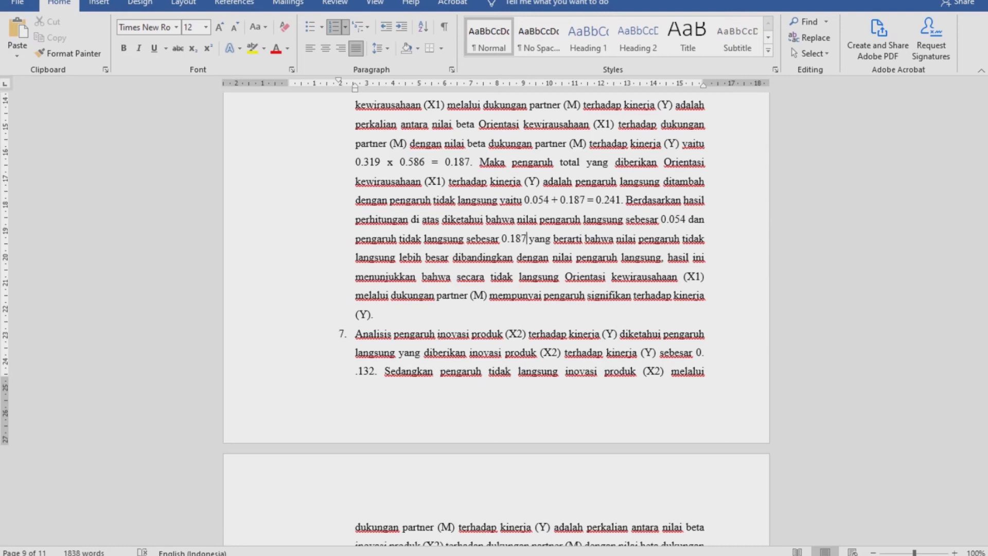
{"action": "scroll", "coordinate": [495, 319], "scroll_direction": "down", "scroll_amount": 1}
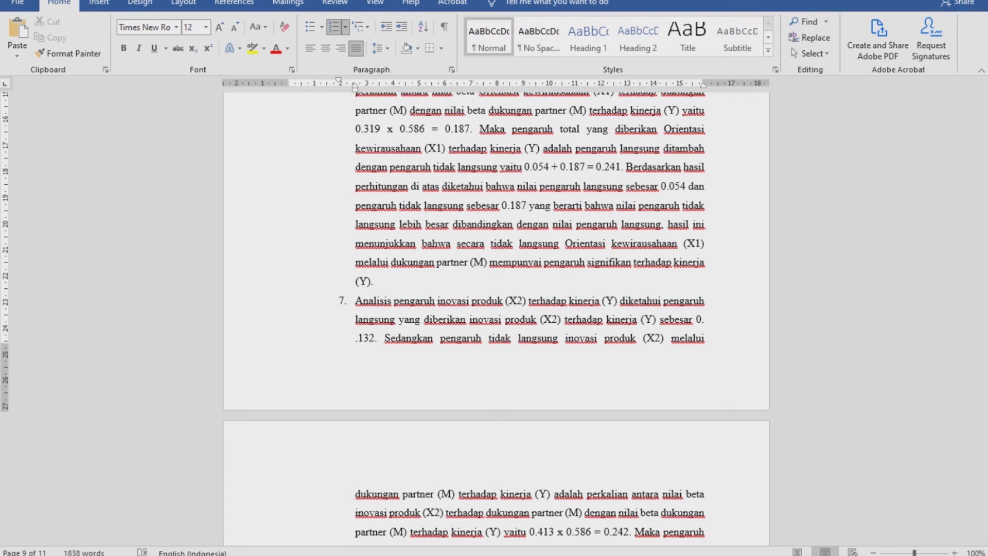
{"action": "scroll", "coordinate": [496, 309], "scroll_direction": "down", "scroll_amount": 2}
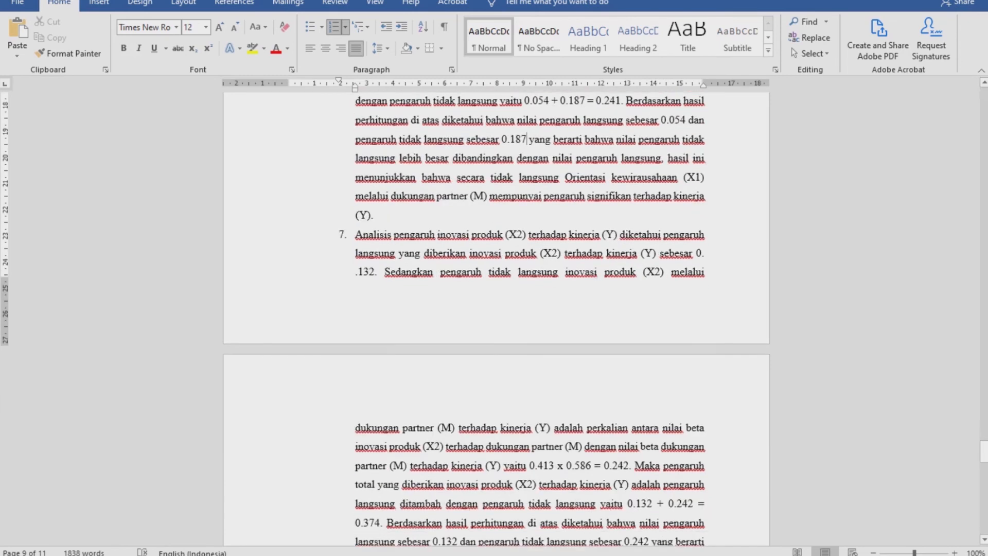
{"action": "scroll", "coordinate": [496, 319], "scroll_direction": "down", "scroll_amount": 2}
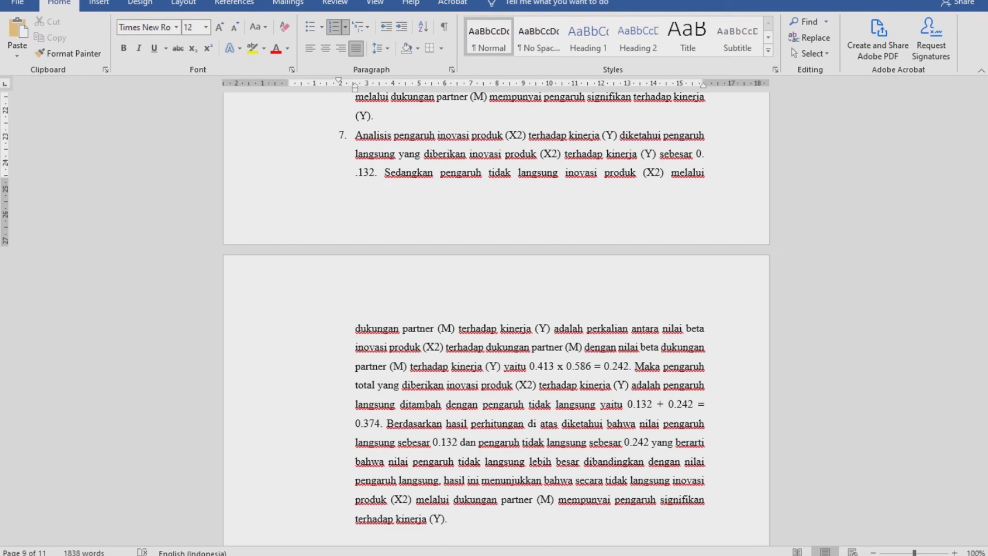
Check hypothesis 7's Beta values in both SPSS Coefficients tables, returning to its calculations in Word.
{"action": "mouse_move", "coordinate": [590, 555]}
{"action": "left_click", "coordinate": [664, 507]}
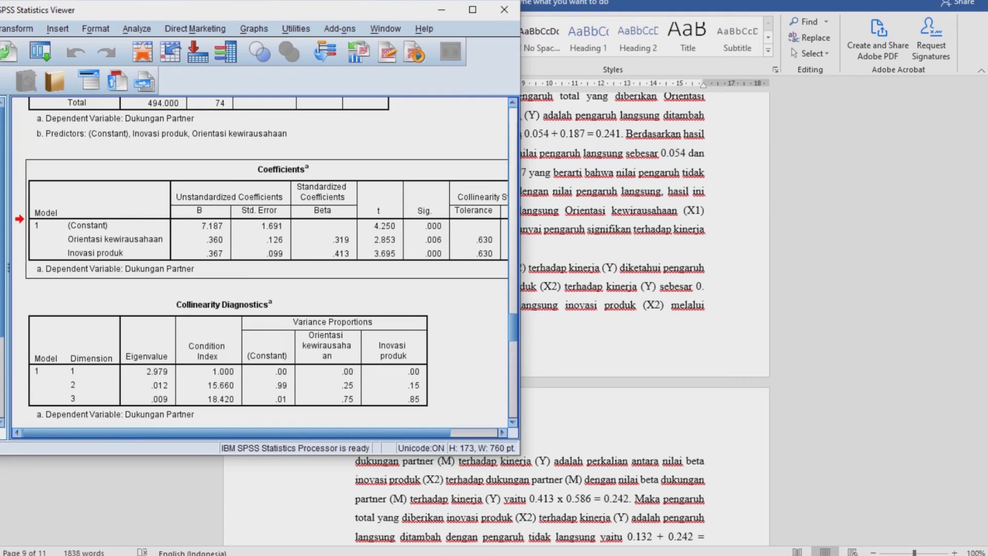
{"action": "scroll", "coordinate": [266, 263], "scroll_direction": "down", "scroll_amount": 10}
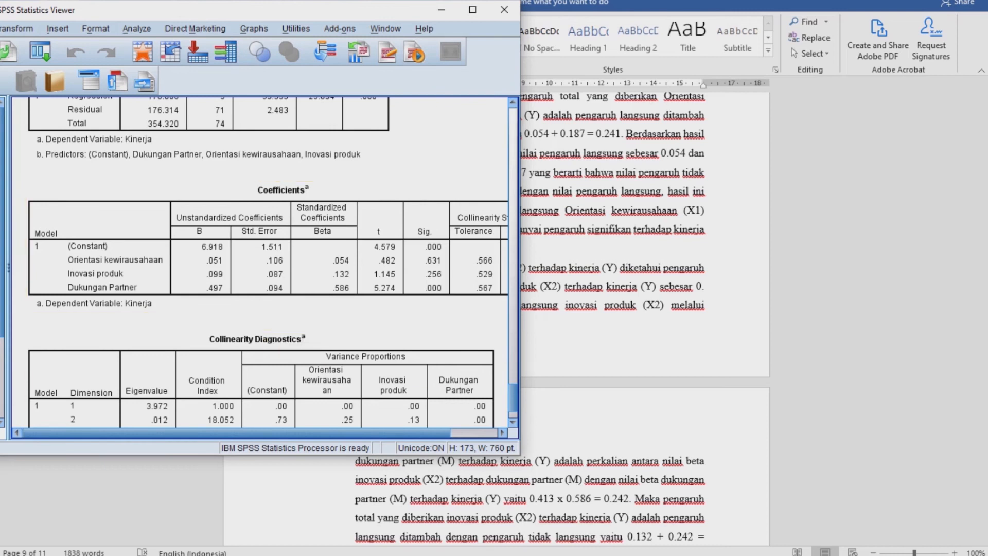
{"action": "left_click", "coordinate": [527, 172]}
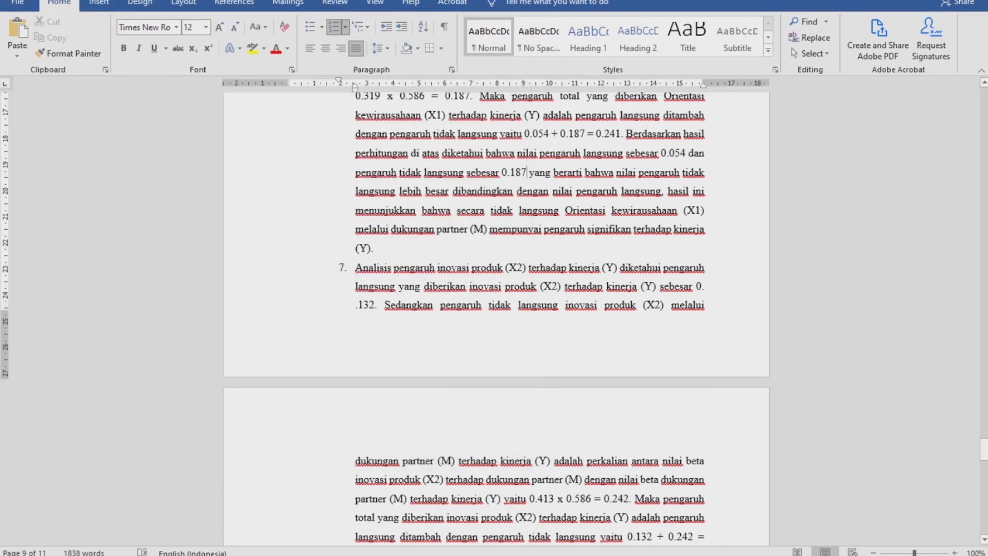
{"action": "scroll", "coordinate": [497, 319], "scroll_direction": "down", "scroll_amount": 1}
{"action": "scroll", "coordinate": [497, 319], "scroll_direction": "down", "scroll_amount": 2}
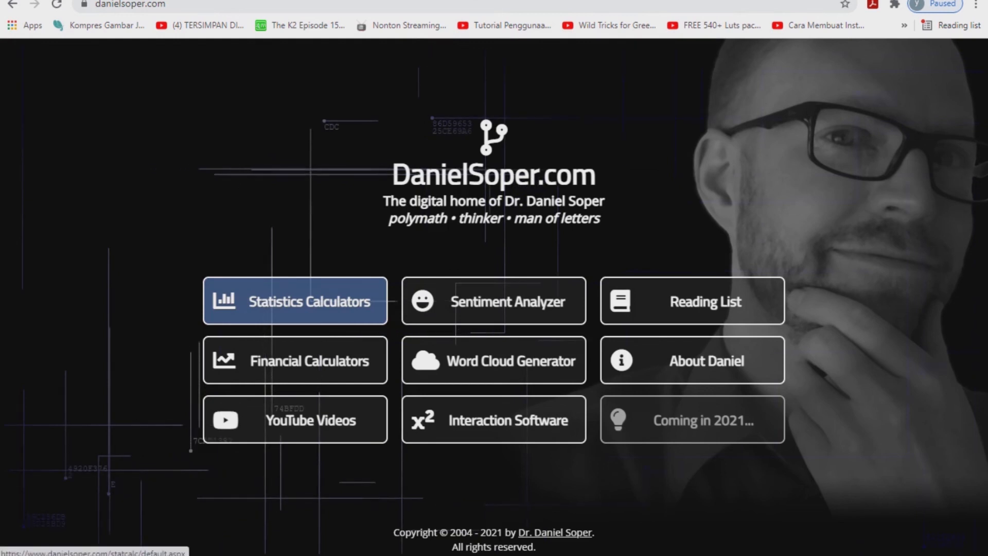
Open the Sobel Test Calculator for the Significance of Mediation from the Mediation Models category of the statistics calculators.
{"action": "left_click", "coordinate": [295, 301]}
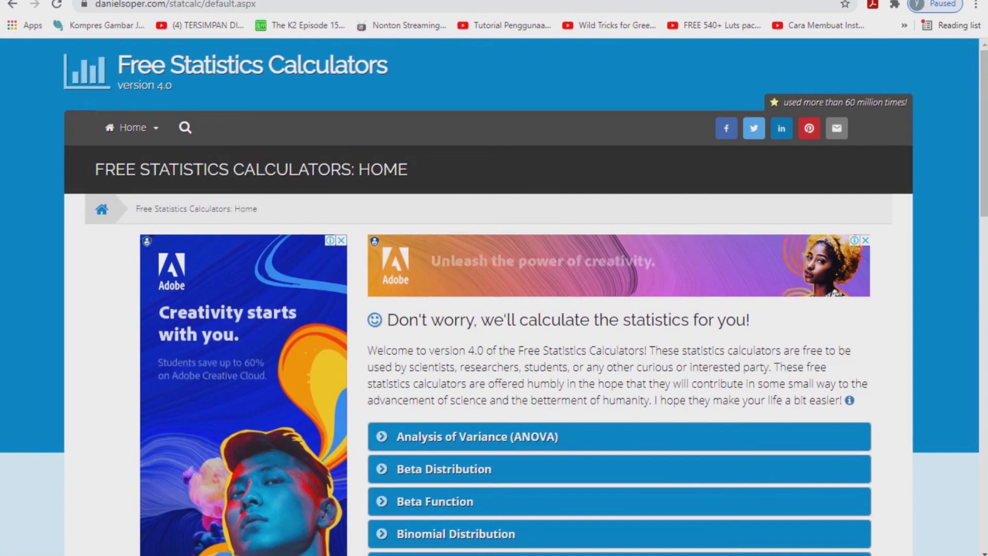
{"action": "left_click", "coordinate": [341, 240]}
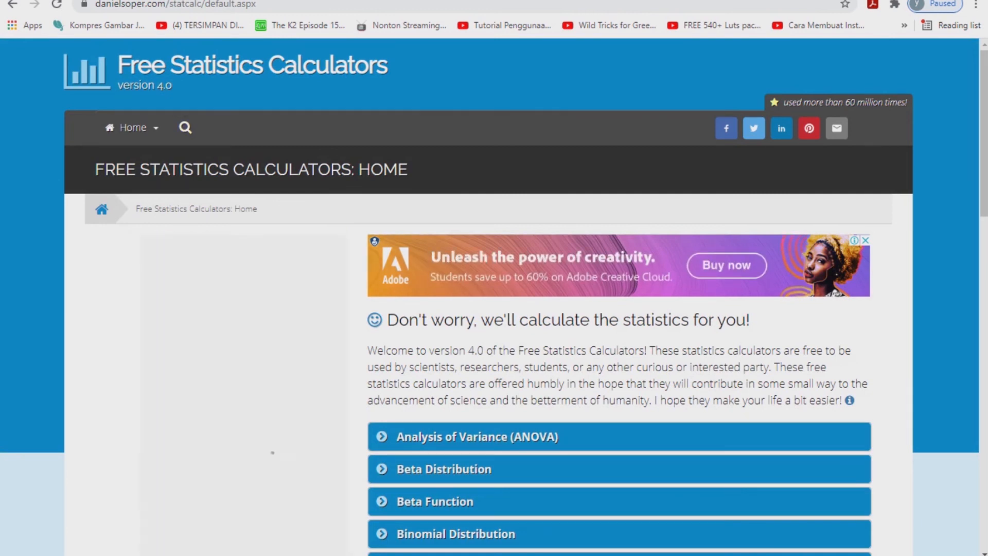
{"action": "left_click", "coordinate": [866, 241]}
{"action": "scroll", "coordinate": [618, 309], "scroll_direction": "down", "scroll_amount": 3}
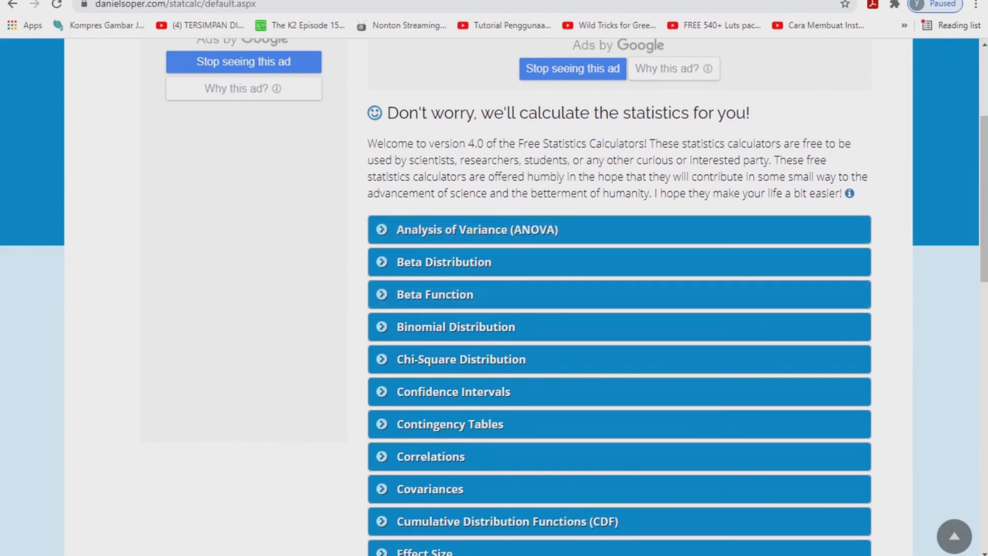
{"action": "scroll", "coordinate": [617, 325], "scroll_direction": "down", "scroll_amount": 1}
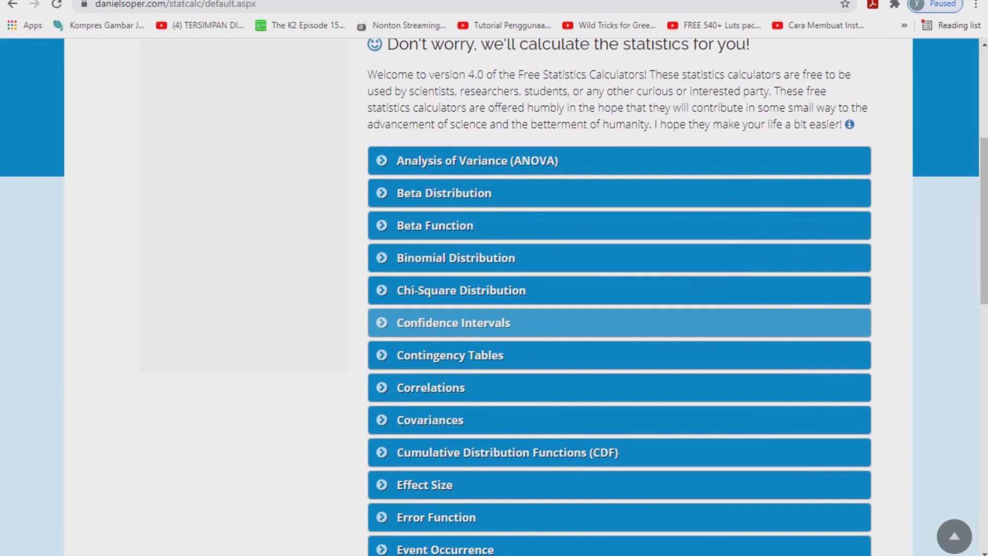
{"action": "scroll", "coordinate": [618, 324], "scroll_direction": "down", "scroll_amount": 4}
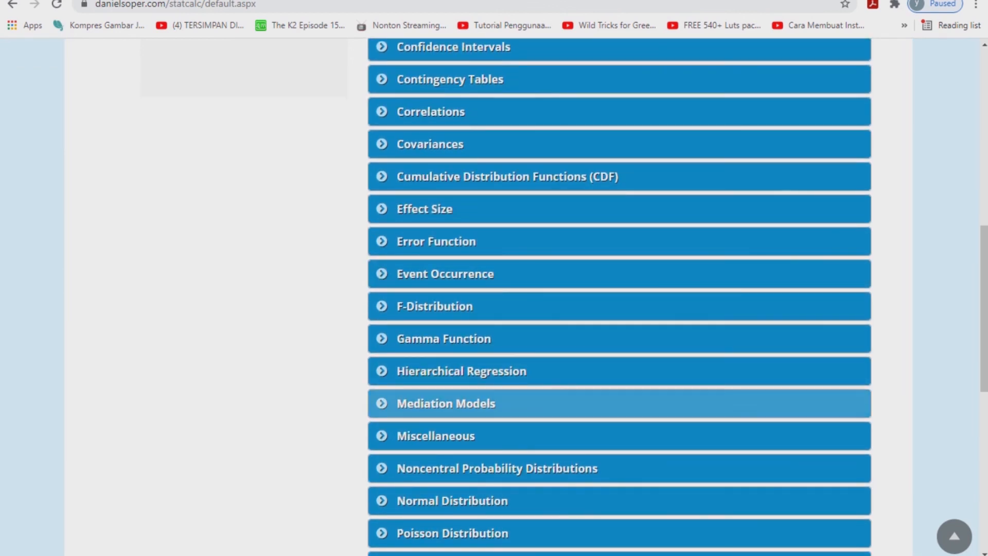
{"action": "left_click", "coordinate": [446, 404]}
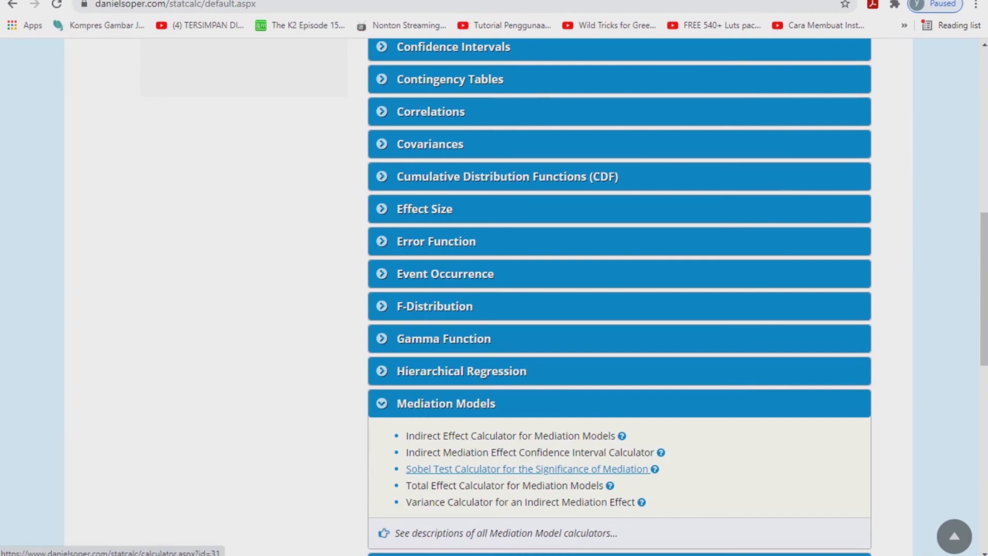
{"action": "left_click", "coordinate": [525, 469]}
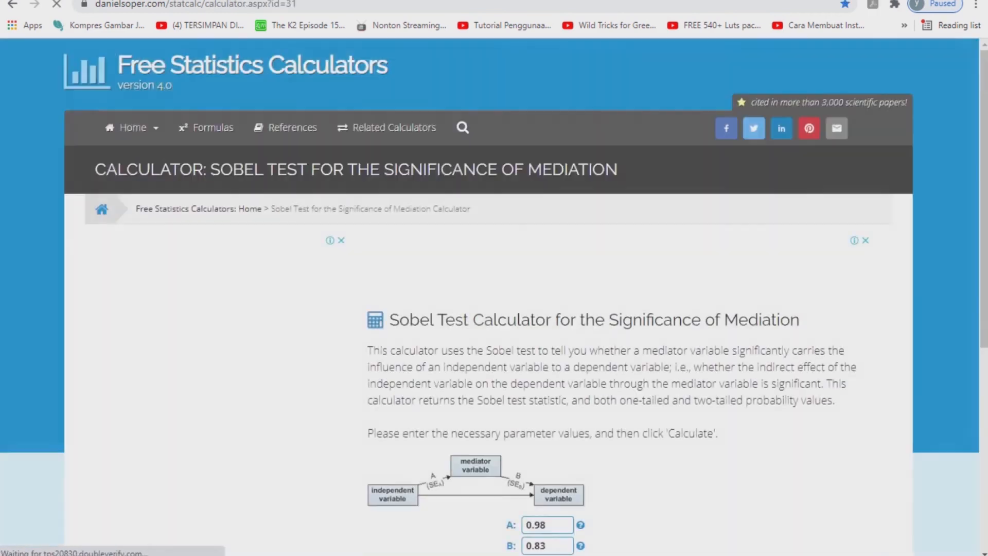
Dismiss the two ads around the Sobel calculator and switch to Word to read the Uji Sobel section for X1.
{"action": "scroll", "coordinate": [494, 297], "scroll_direction": "down", "scroll_amount": 3}
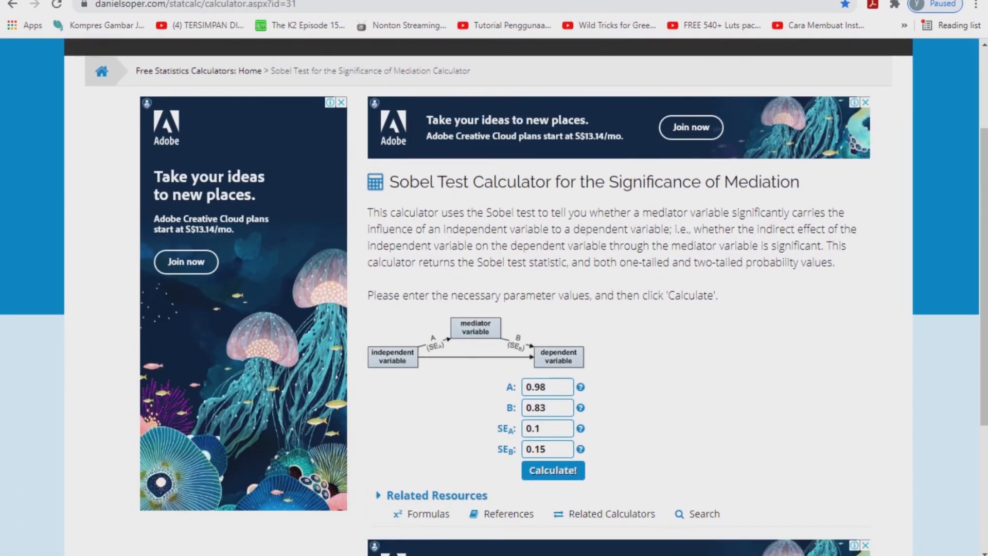
{"action": "left_click", "coordinate": [341, 102]}
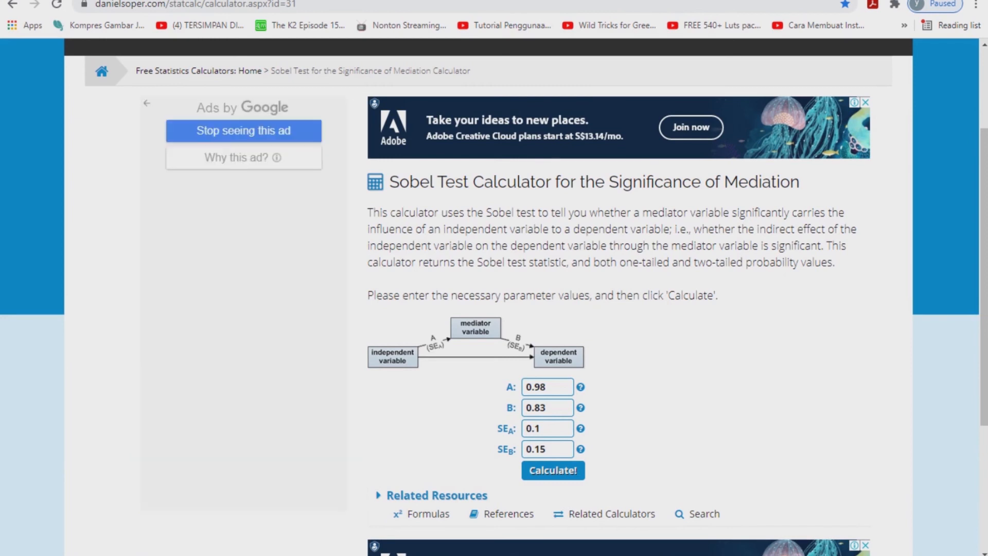
{"action": "left_click", "coordinate": [866, 103]}
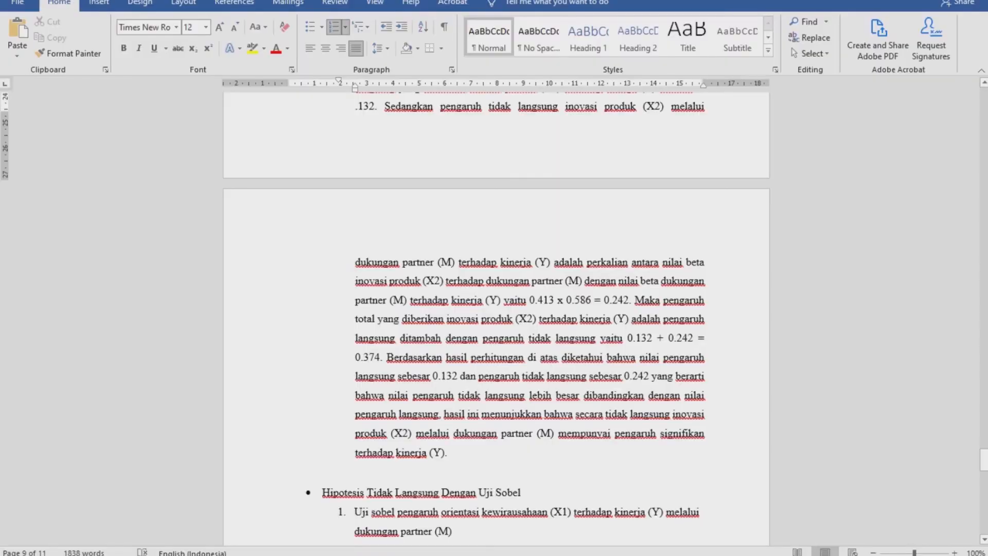
{"action": "scroll", "coordinate": [496, 321], "scroll_direction": "down", "scroll_amount": 3}
{"action": "scroll", "coordinate": [496, 319], "scroll_direction": "down", "scroll_amount": 3}
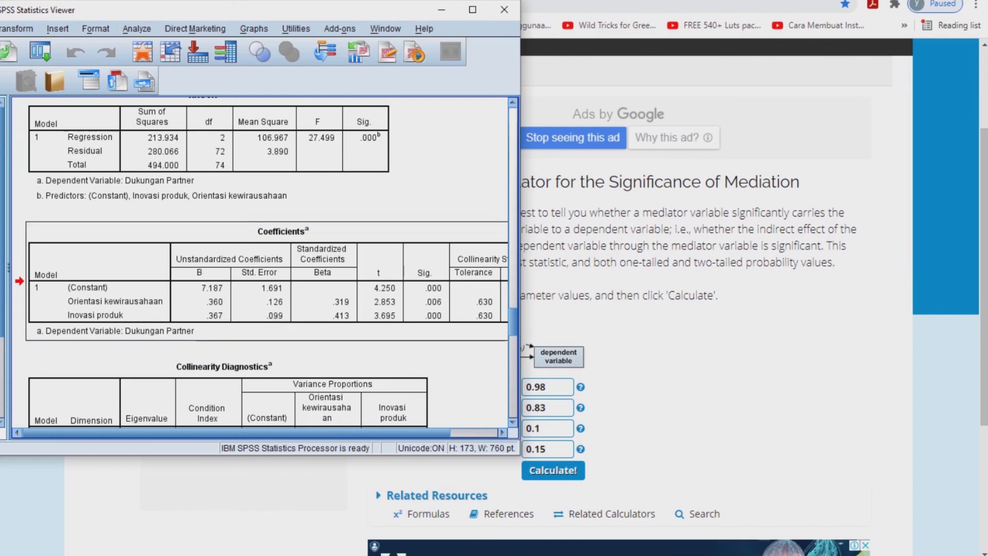
Set A to 0.360 and SEA to 0.126 from the Orientasi kewirausahaan row of the SPSS Dukungan Partner Coefficients table.
{"action": "left_click_drag", "start_coordinate": [257, 10], "coordinate": [219, 5]}
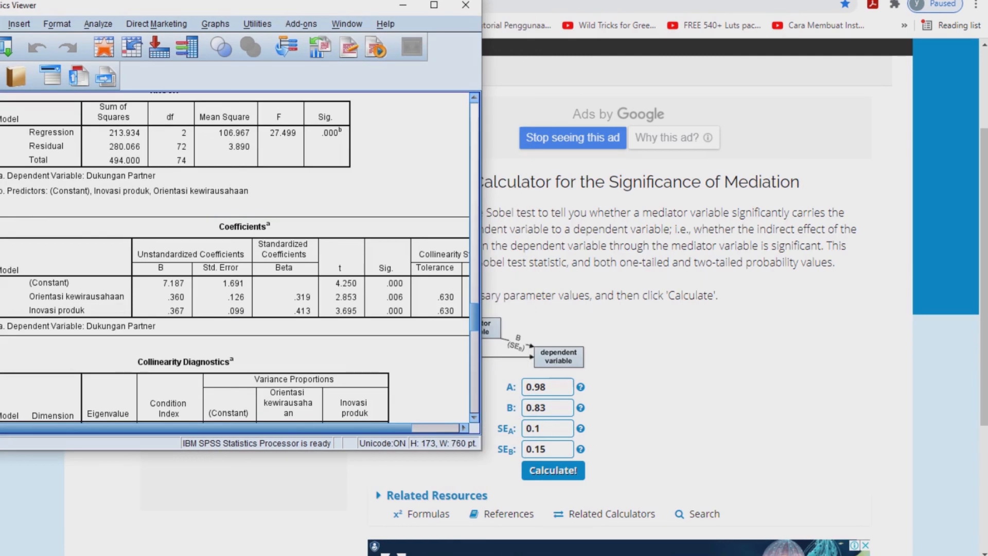
{"action": "left_click_drag", "start_coordinate": [549, 387], "coordinate": [525, 387]}
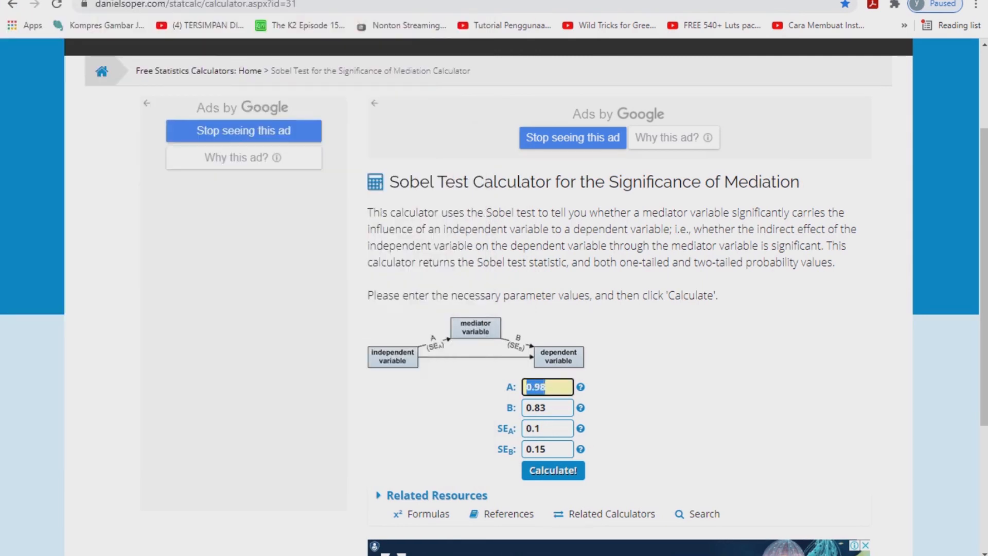
{"action": "type", "text": "0.360"}
{"action": "left_click", "coordinate": [535, 428]}
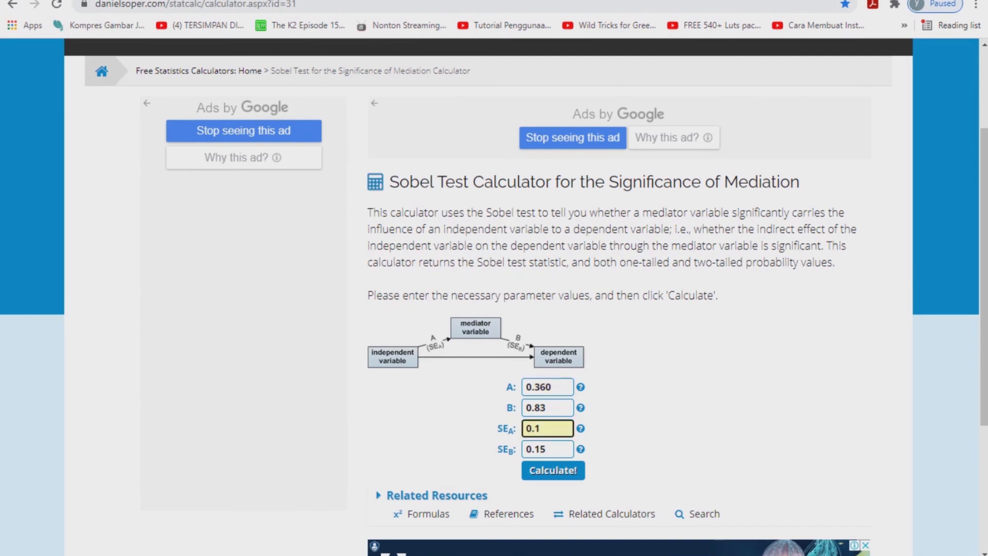
{"action": "left_click_drag", "start_coordinate": [541, 428], "coordinate": [524, 428]}
{"action": "key", "text": "alt+Tab"}
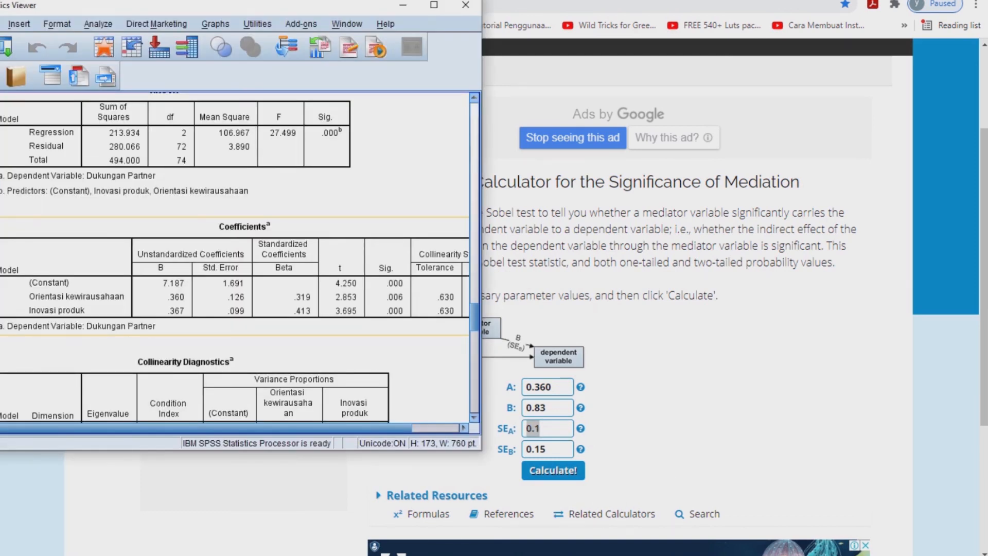
{"action": "key", "text": "alt+Tab"}
{"action": "type", "text": "26"}
Set B to 0.497, taken from the Dukungan Partner row of the SPSS Coefficients table for Kinerja.
{"action": "left_click", "coordinate": [541, 408]}
{"action": "key", "text": "Right"}
{"action": "key", "text": "alt+Tab"}
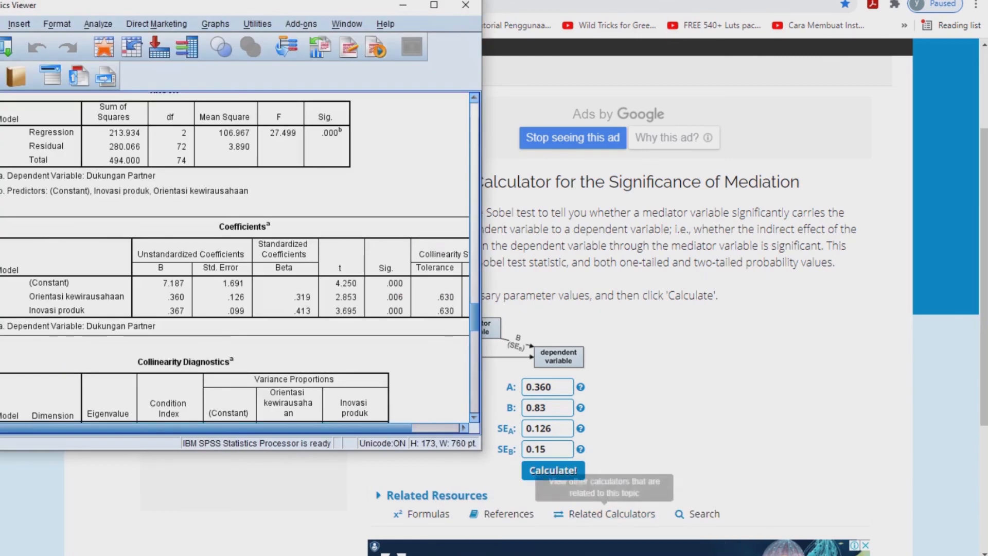
{"action": "scroll", "coordinate": [236, 257], "scroll_direction": "down", "scroll_amount": 10}
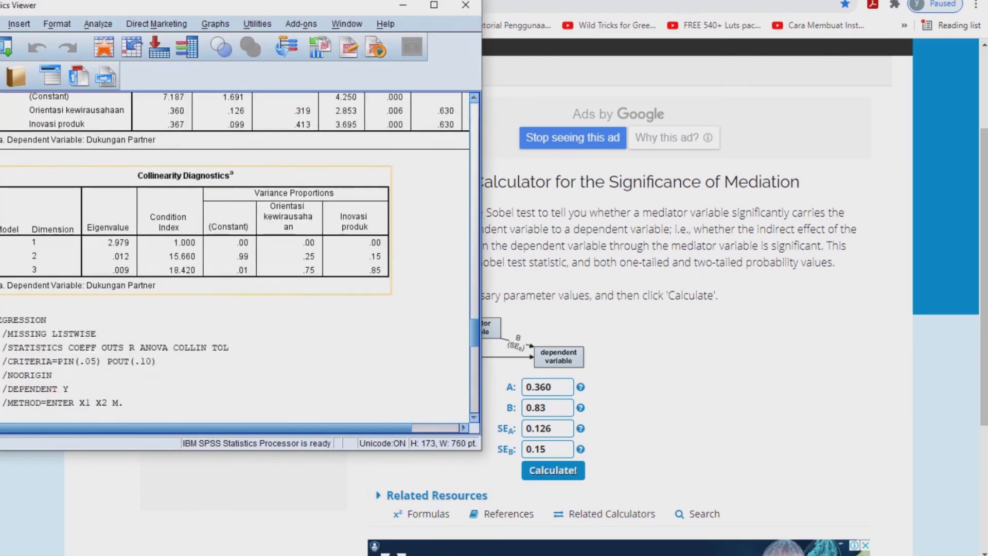
{"action": "scroll", "coordinate": [237, 257], "scroll_direction": "down", "scroll_amount": 5}
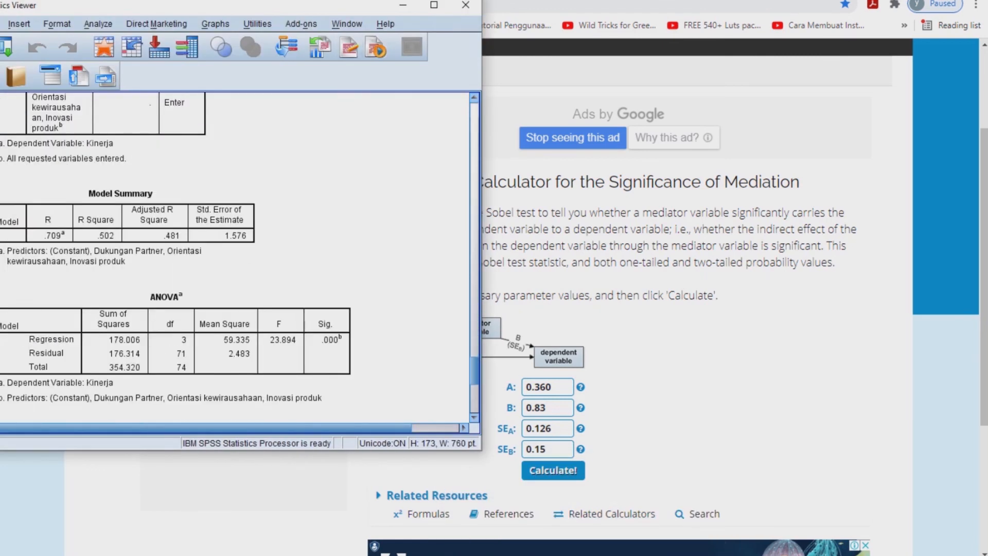
{"action": "scroll", "coordinate": [221, 381], "scroll_direction": "down", "scroll_amount": 3}
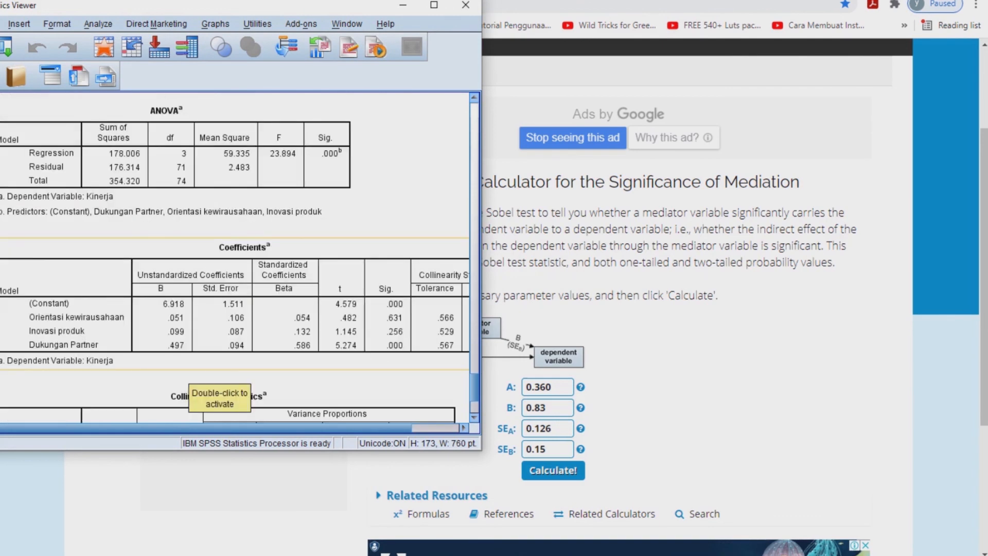
{"action": "left_click", "coordinate": [190, 361]}
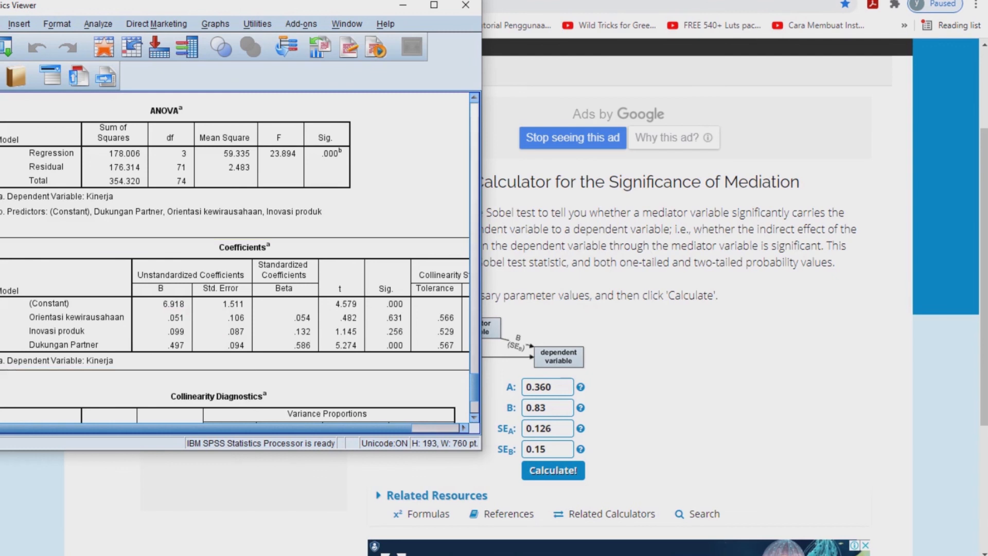
{"action": "left_click_drag", "start_coordinate": [549, 408], "coordinate": [524, 408]}
{"action": "type", "text": "0.497"}
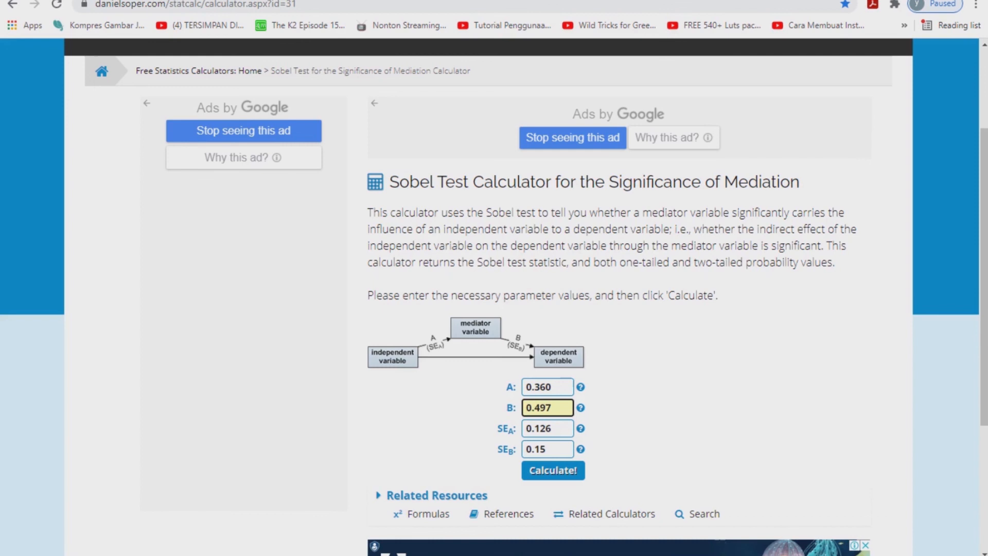
Set SEB to 0.094 from the Dukungan Partner standard error in SPSS and calculate the Sobel test.
{"action": "key", "text": "Tab"}
{"action": "key", "text": "Tab"}
{"action": "left_click", "coordinate": [590, 555]}
{"action": "left_click", "coordinate": [663, 502]}
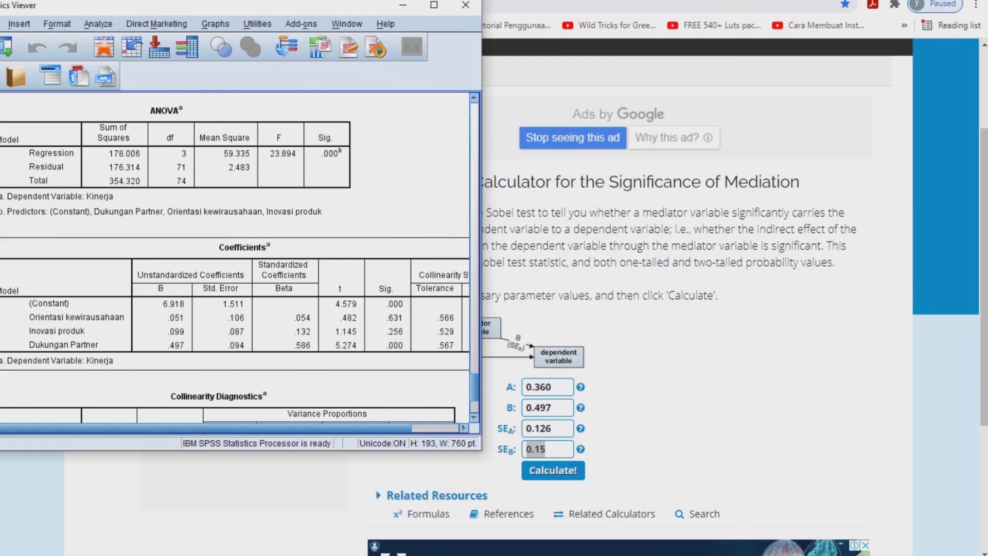
{"action": "key", "text": "alt+Tab"}
{"action": "type", "text": "0."}
{"action": "key", "text": "alt+Tab"}
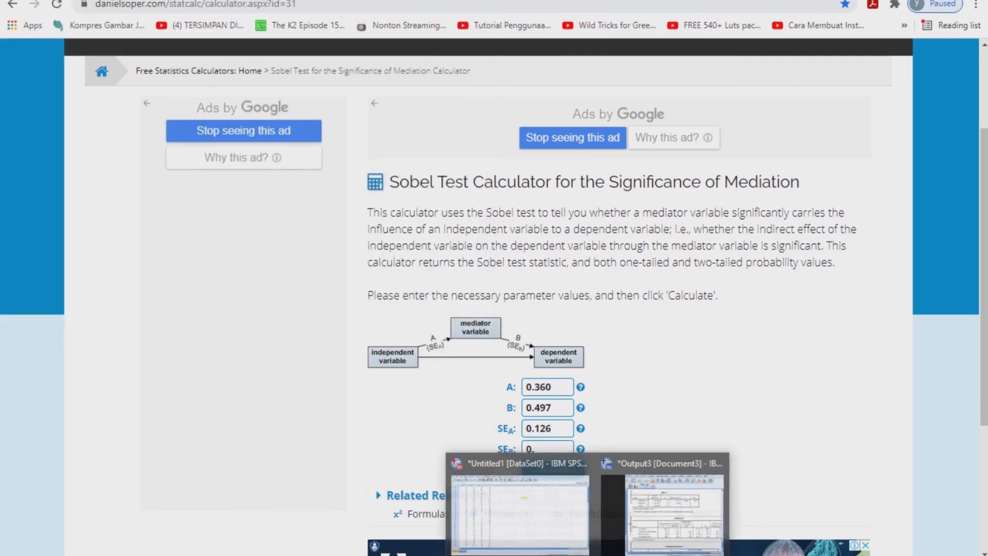
{"action": "key", "text": "alt+Tab"}
{"action": "type", "text": "094"}
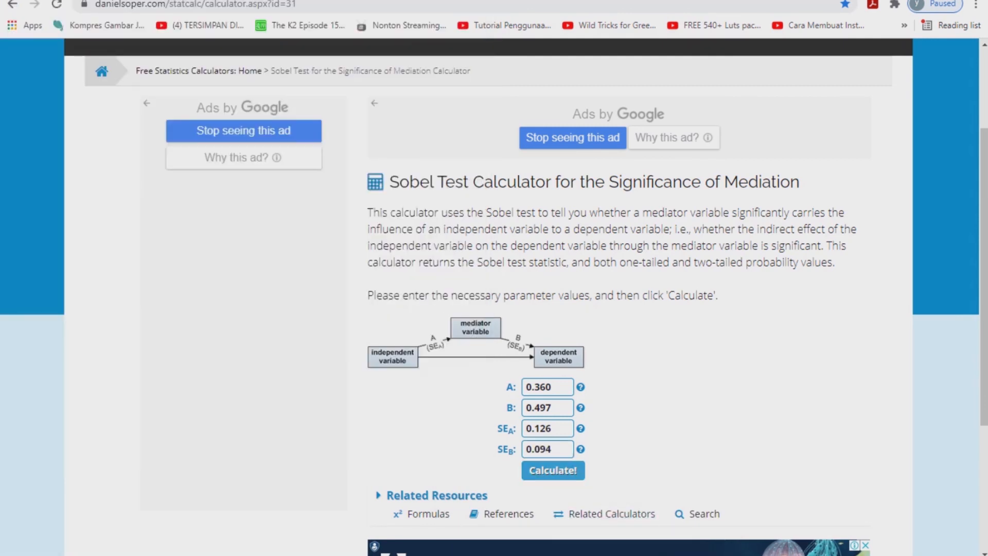
{"action": "left_click", "coordinate": [554, 470]}
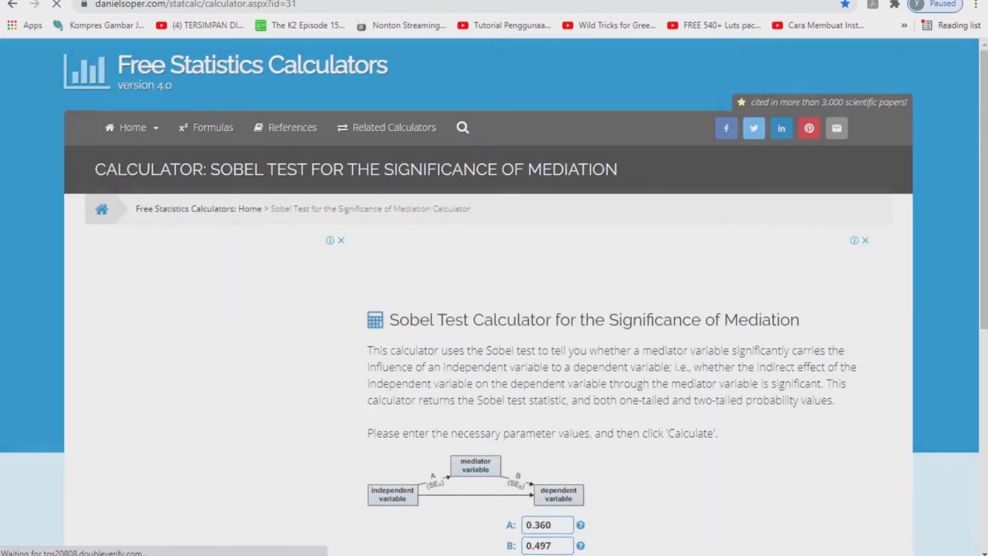
{"action": "scroll", "coordinate": [489, 297], "scroll_direction": "down", "scroll_amount": 3}
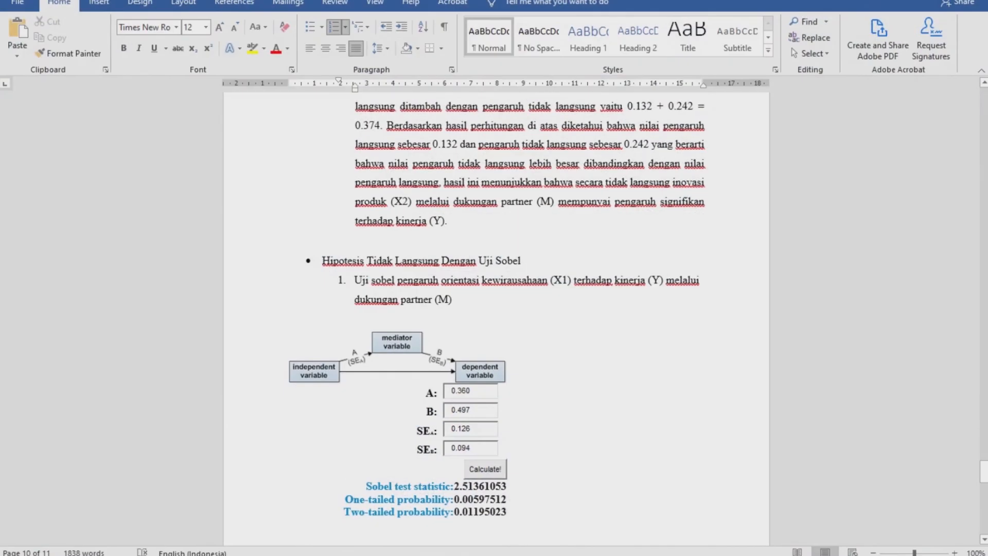
Review in Word the Sobel results and interpretation for orientasi kewirausahaan (X1), continuing to the inovasi produk (X2) test.
{"action": "scroll", "coordinate": [496, 319], "scroll_direction": "down", "scroll_amount": 3}
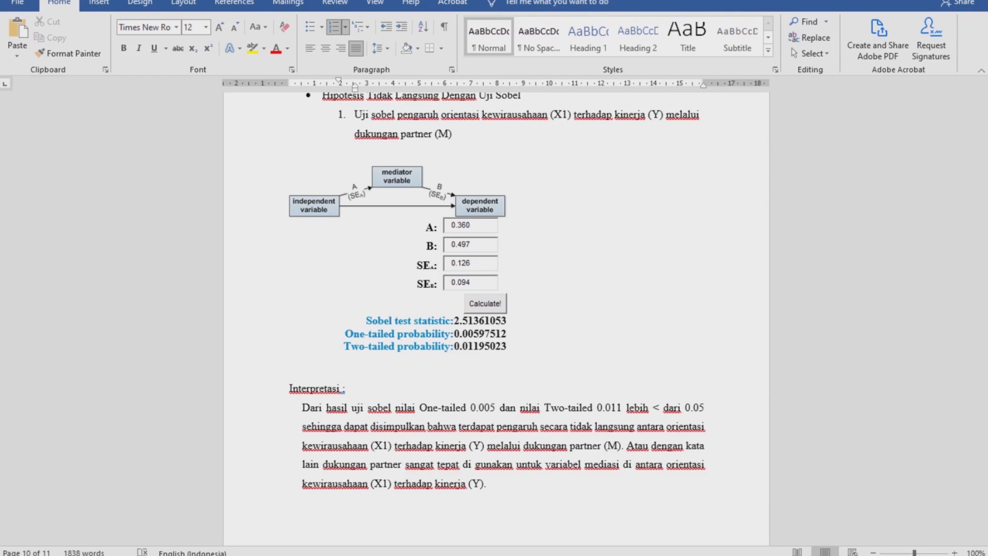
{"action": "scroll", "coordinate": [496, 319], "scroll_direction": "down", "scroll_amount": 1}
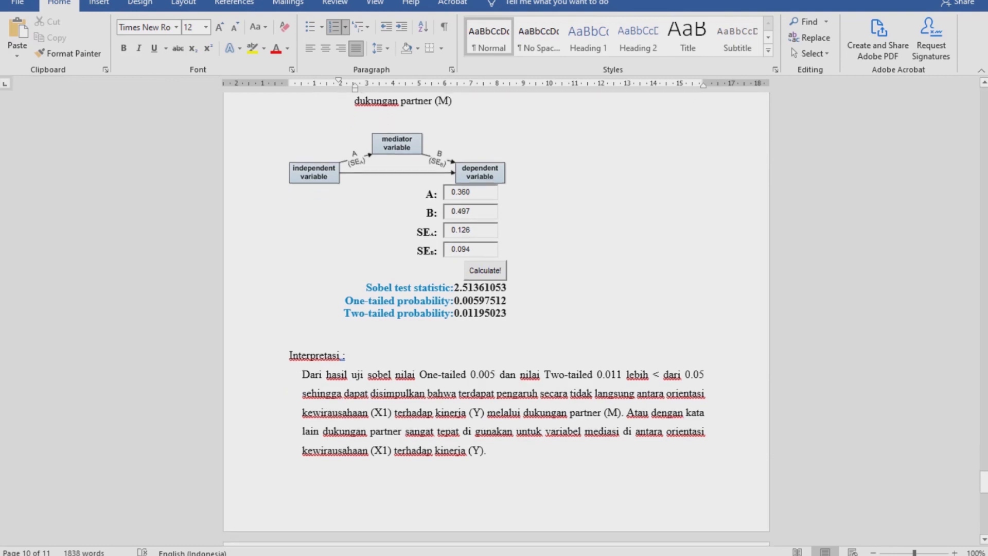
{"action": "scroll", "coordinate": [496, 309], "scroll_direction": "up", "scroll_amount": 2}
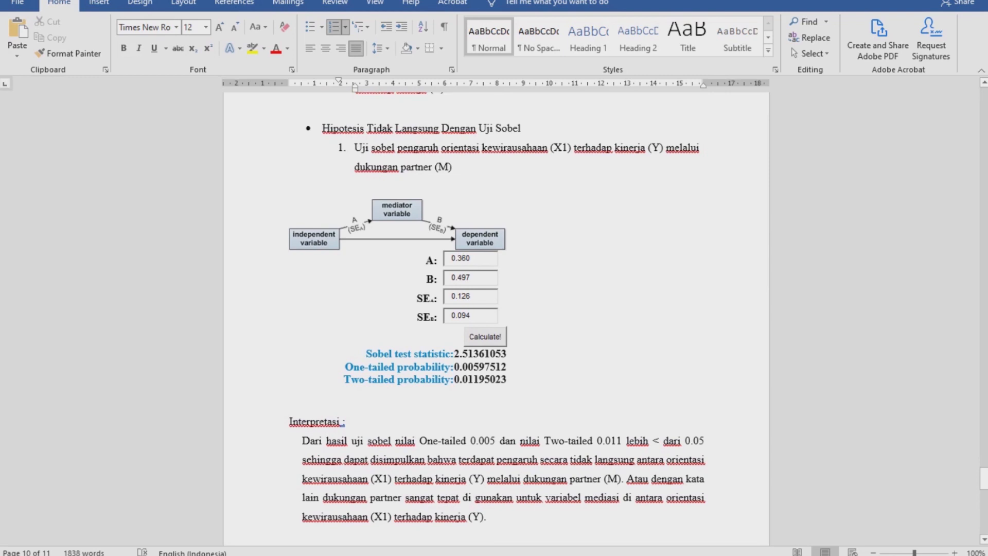
{"action": "scroll", "coordinate": [496, 309], "scroll_direction": "down", "scroll_amount": 7}
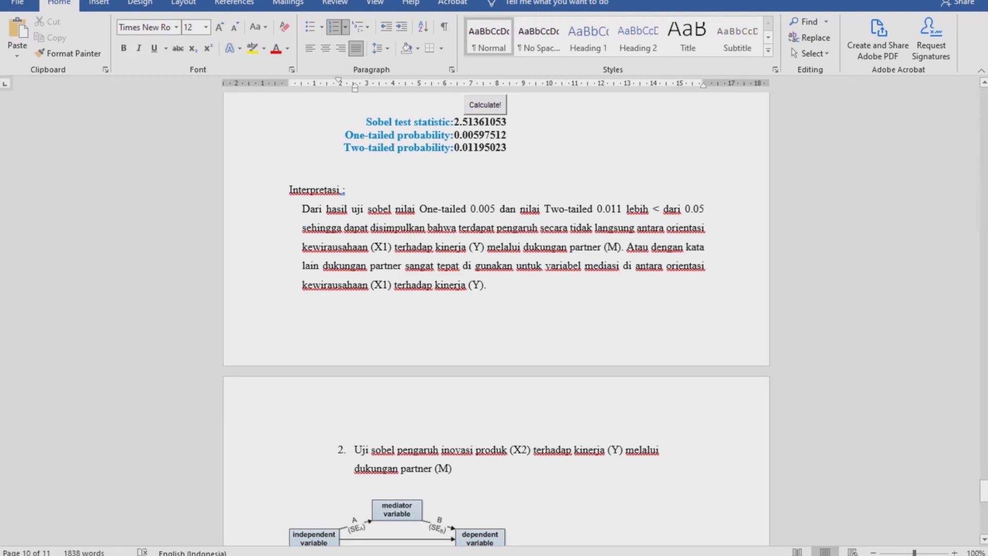
Switch to the online Sobel calculator and set A to 0.367 from the Inovasi produk row of the SPSS Dukungan Partner Coefficients table.
{"action": "key", "text": "alt+Tab"}
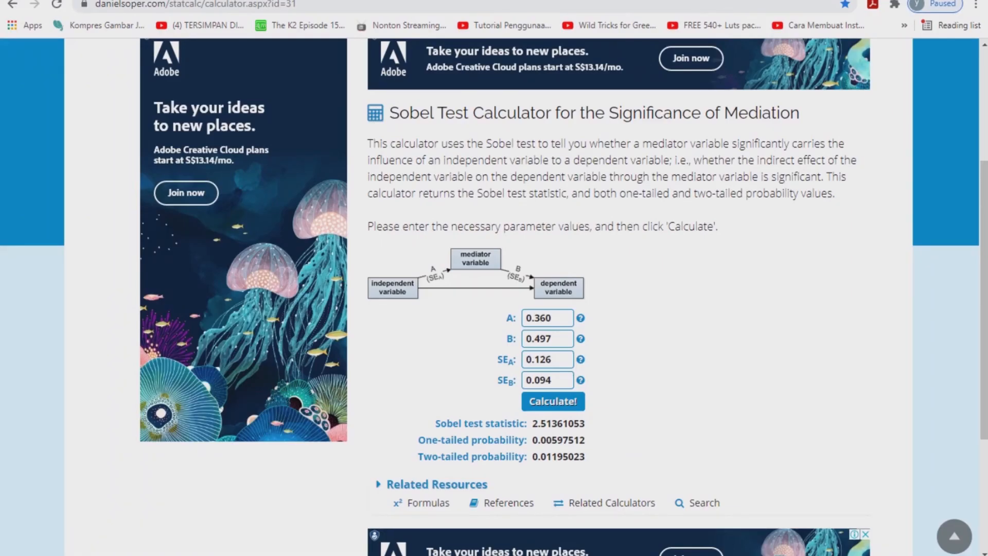
{"action": "left_click_drag", "start_coordinate": [553, 318], "coordinate": [524, 318]}
{"action": "key", "text": "BackSpace"}
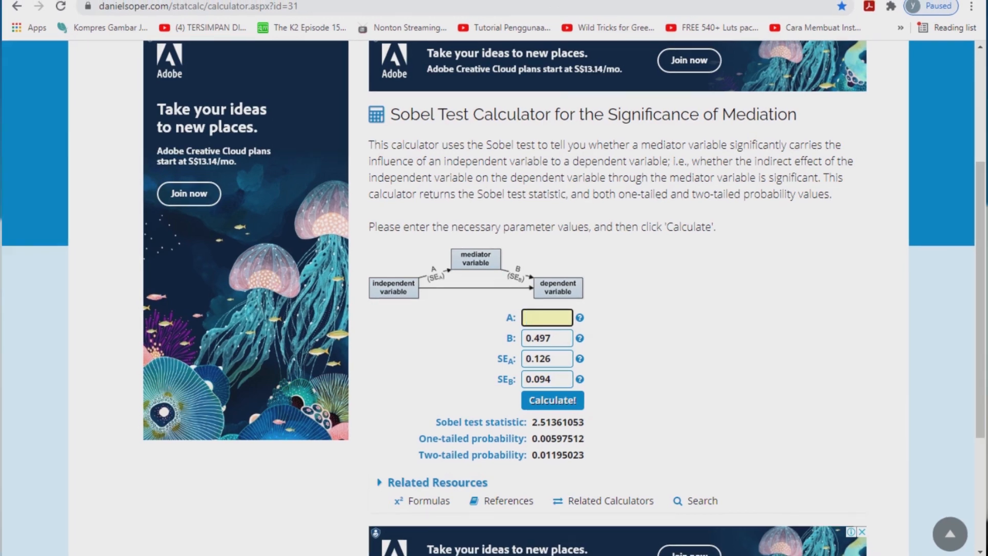
{"action": "key", "text": "alt+Tab"}
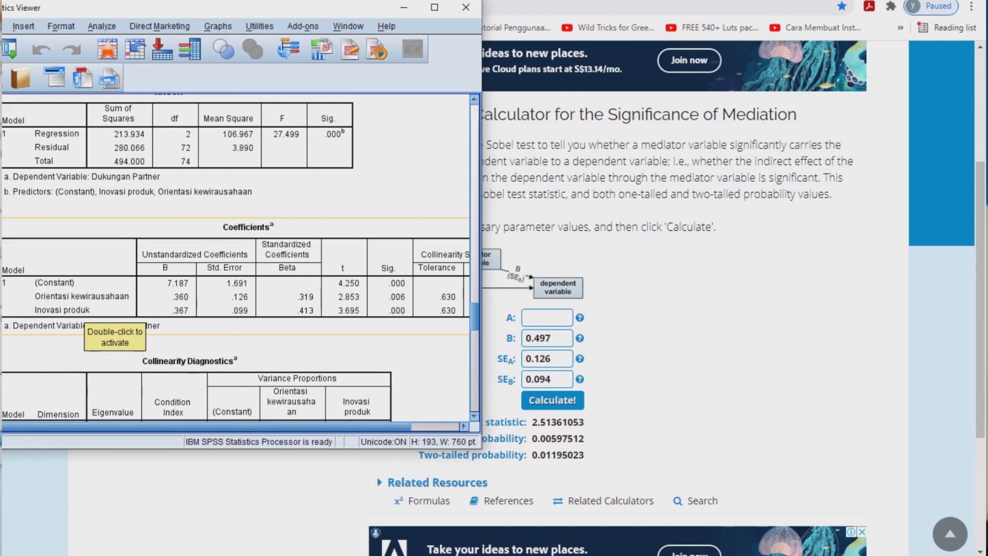
{"action": "left_click", "coordinate": [547, 317]}
{"action": "type", "text": "0.367"}
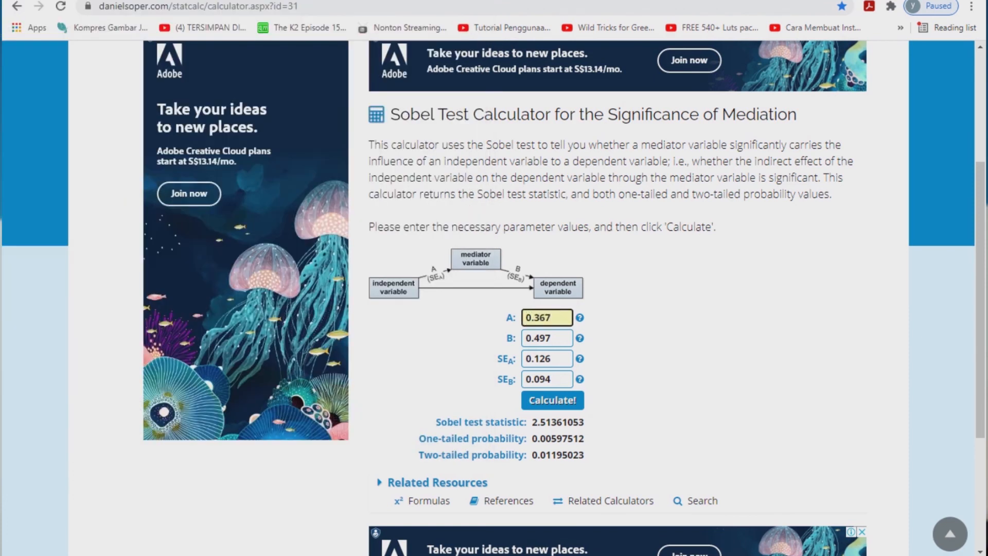
Set SEA to 0.099, the Inovasi produk standard error in the SPSS Coefficients table for Dukungan Partner.
{"action": "left_click", "coordinate": [551, 359]}
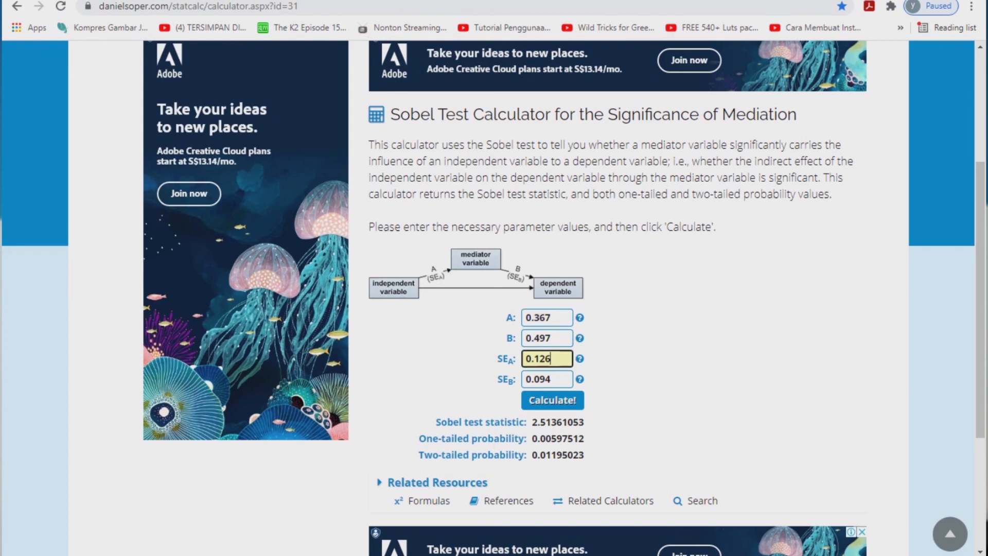
{"action": "left_click", "coordinate": [591, 555]}
{"action": "left_click", "coordinate": [667, 509]}
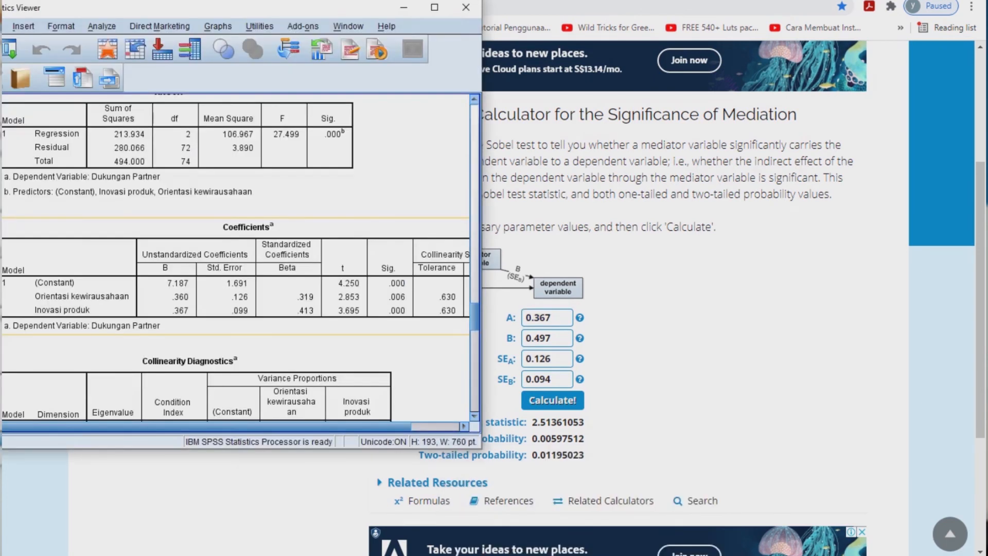
{"action": "double_click", "coordinate": [538, 359]}
{"action": "type", "text": "0."}
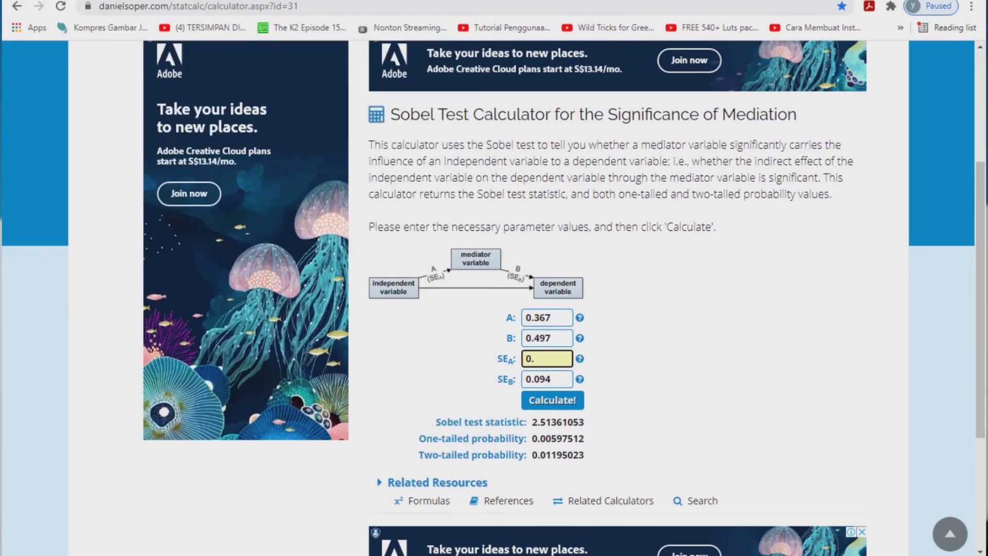
{"action": "left_click", "coordinate": [588, 555]}
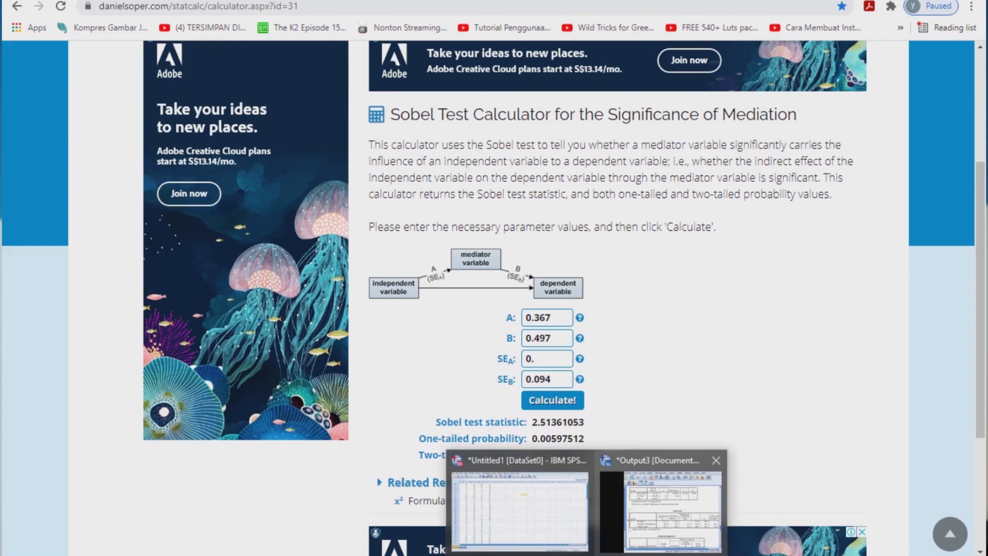
{"action": "left_click", "coordinate": [661, 507]}
{"action": "key", "text": "alt+Tab"}
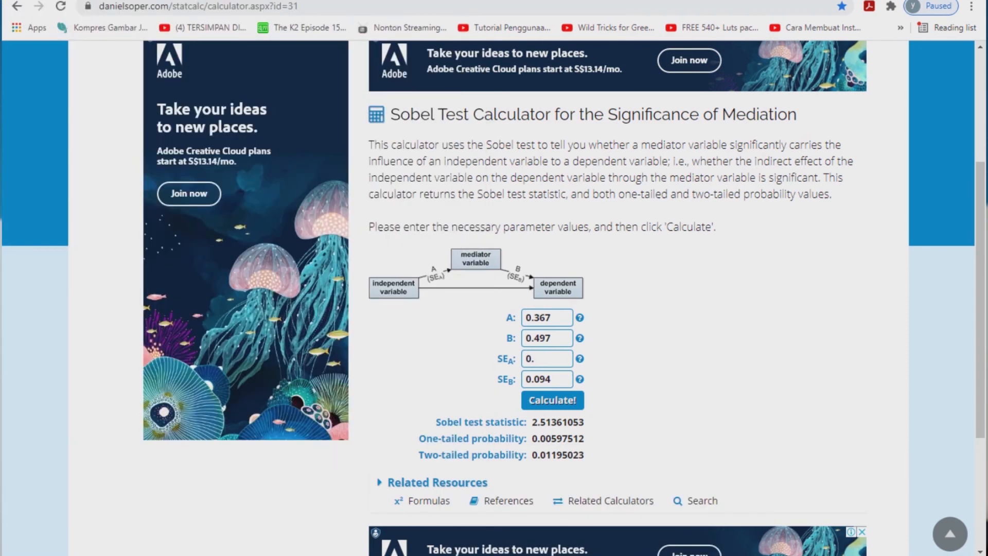
{"action": "type", "text": "099"}
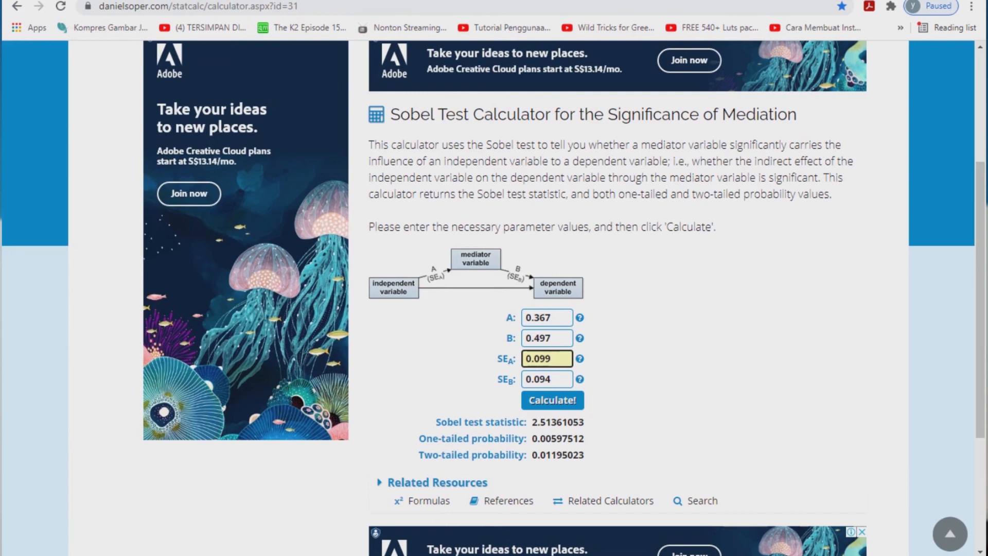
Check B and SEB against the Dukungan Partner row of the SPSS Kinerja Coefficients table and calculate the Sobel test.
{"action": "left_click", "coordinate": [589, 555]}
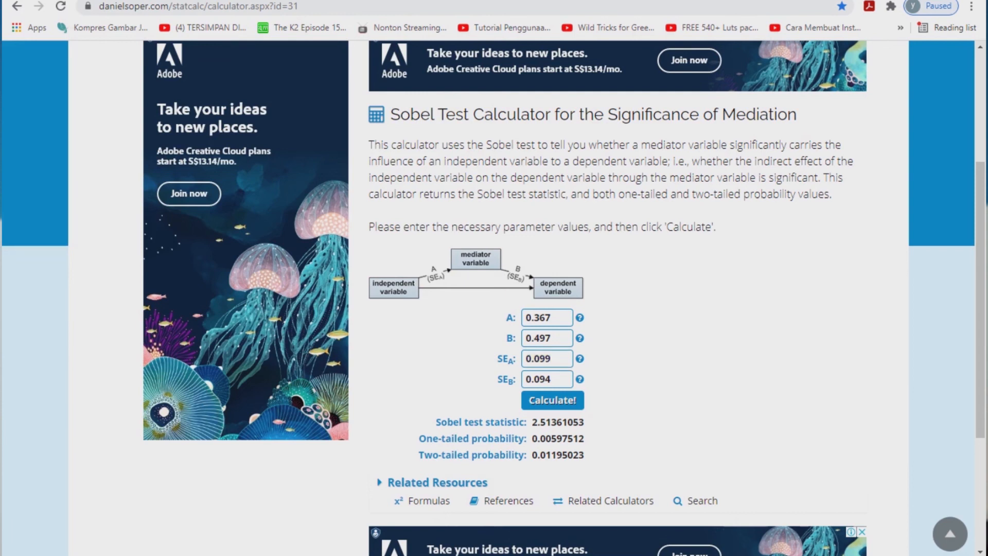
{"action": "mouse_move", "coordinate": [587, 554]}
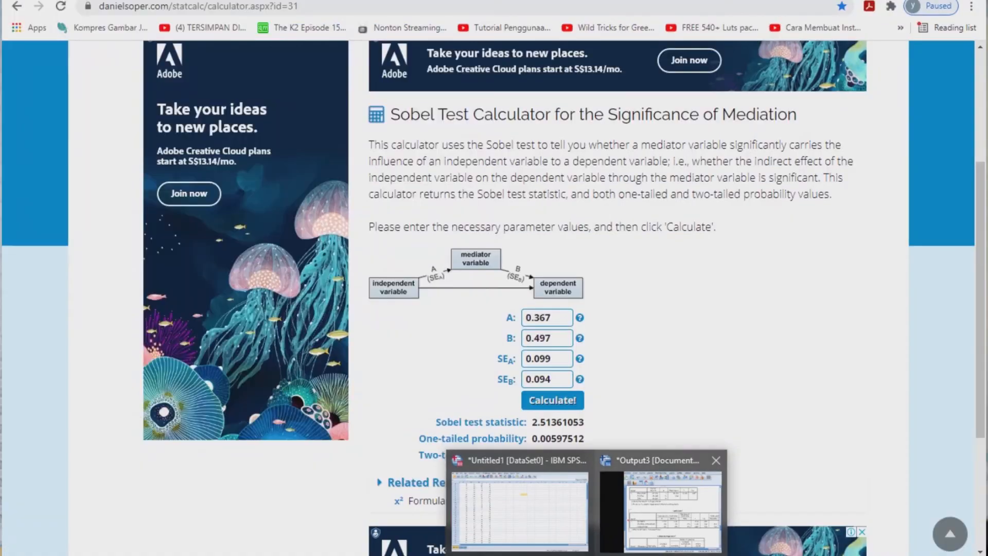
{"action": "left_click", "coordinate": [661, 509]}
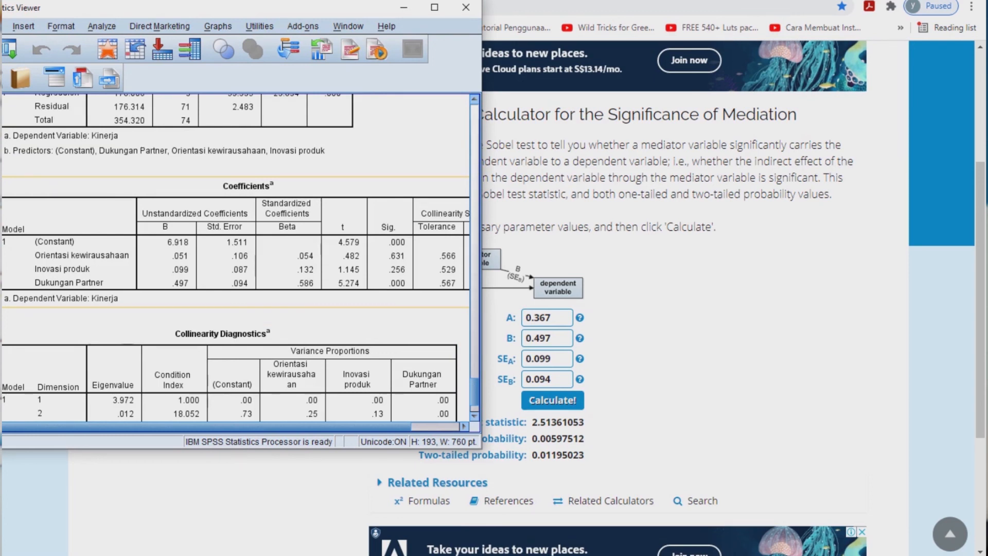
{"action": "key", "text": "alt+Tab"}
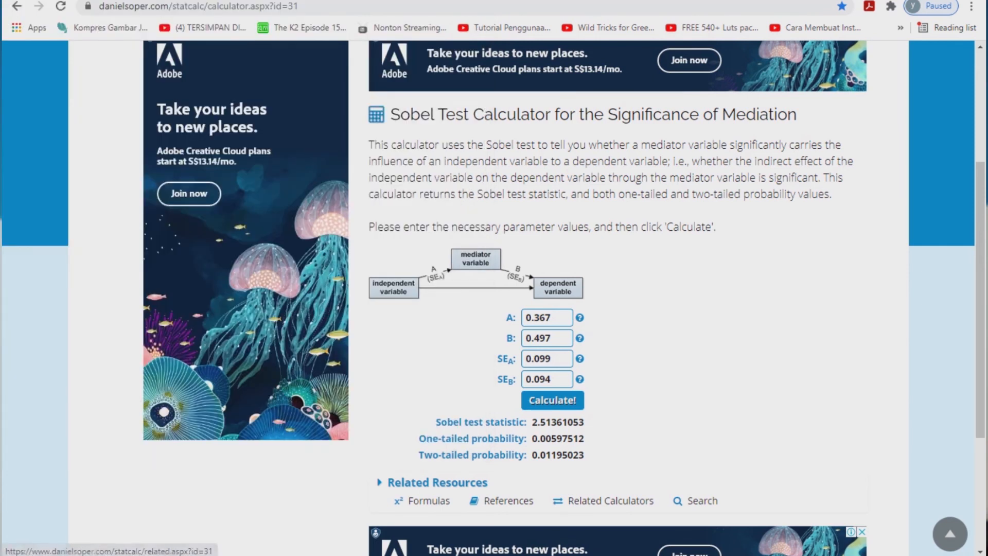
{"action": "left_click", "coordinate": [553, 401]}
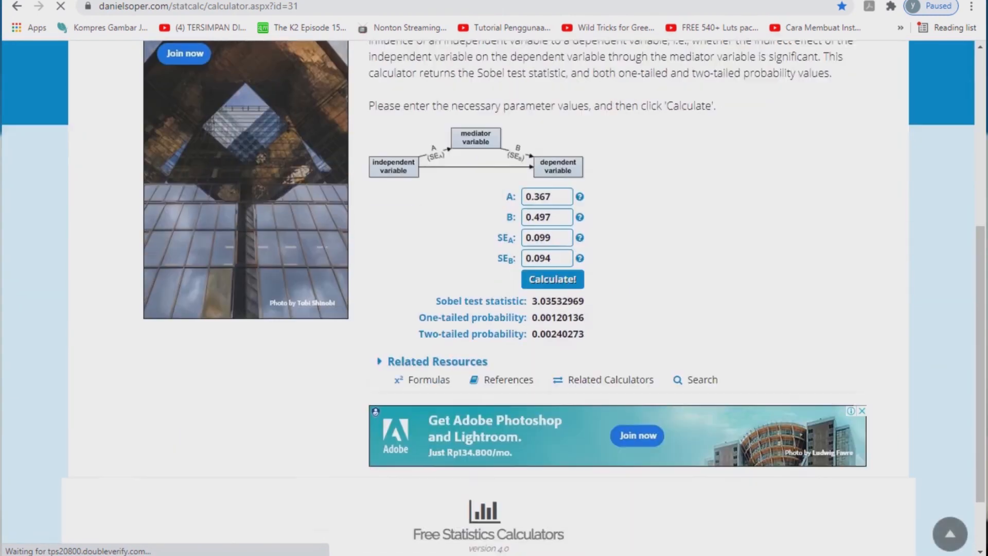
Review in Word the Sobel results and interpretation for inovasi produk (X2) on kinerja (Y) through dukungan partner (M).
{"action": "scroll", "coordinate": [488, 299], "scroll_direction": "down", "scroll_amount": 1}
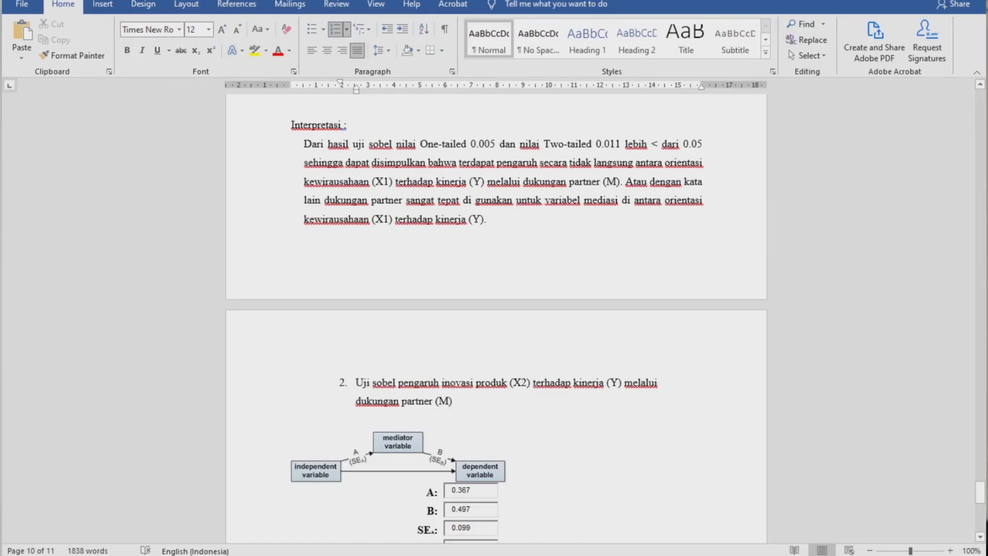
{"action": "scroll", "coordinate": [496, 309], "scroll_direction": "down", "scroll_amount": 5}
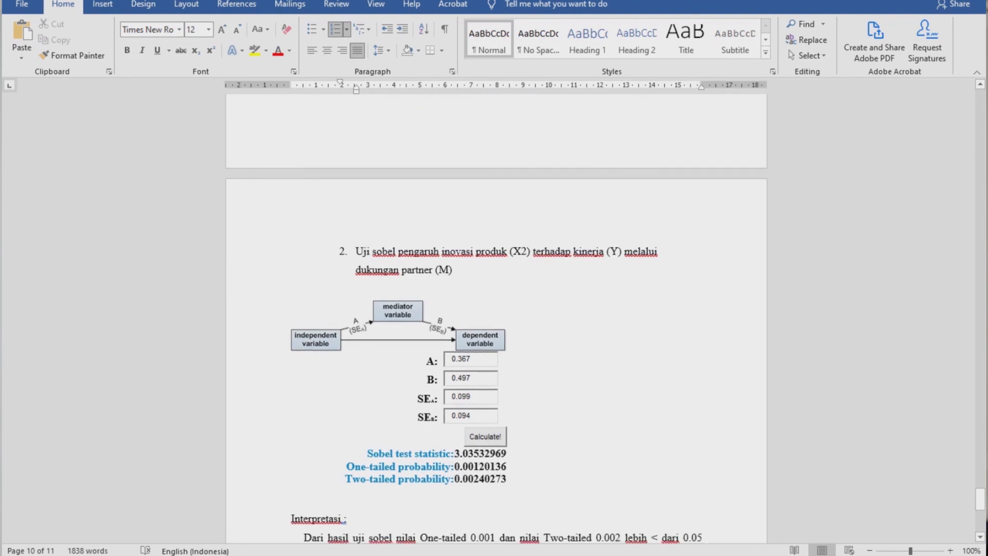
{"action": "scroll", "coordinate": [496, 309], "scroll_direction": "down", "scroll_amount": 3}
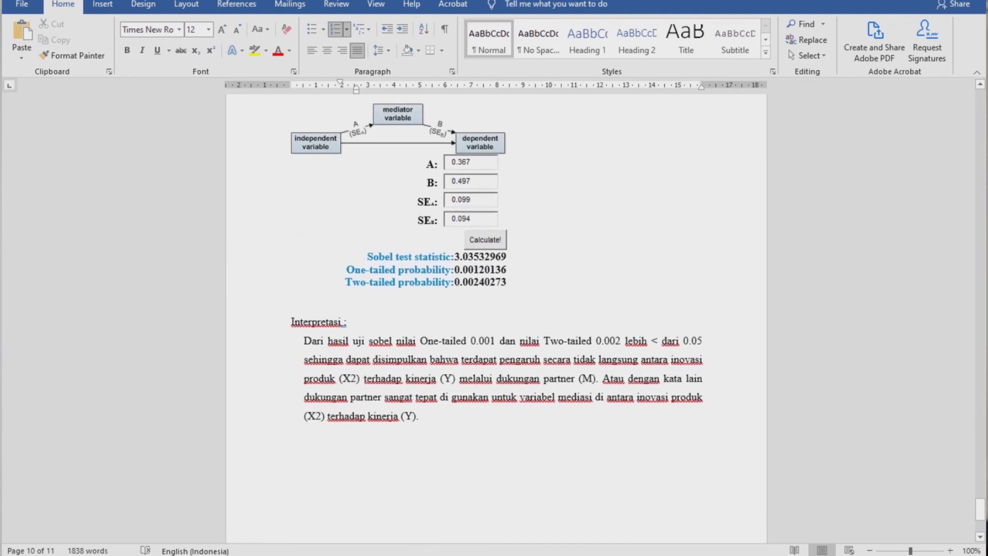